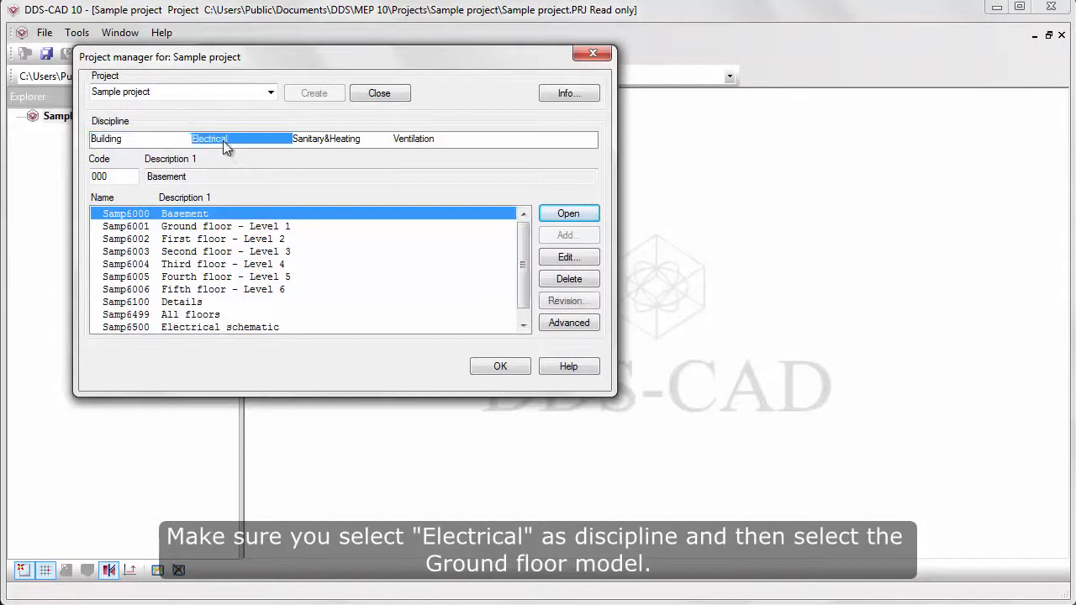
Open the electrical Ground floor - Level 1 model and switch to the building working mode
left_click(292, 227)
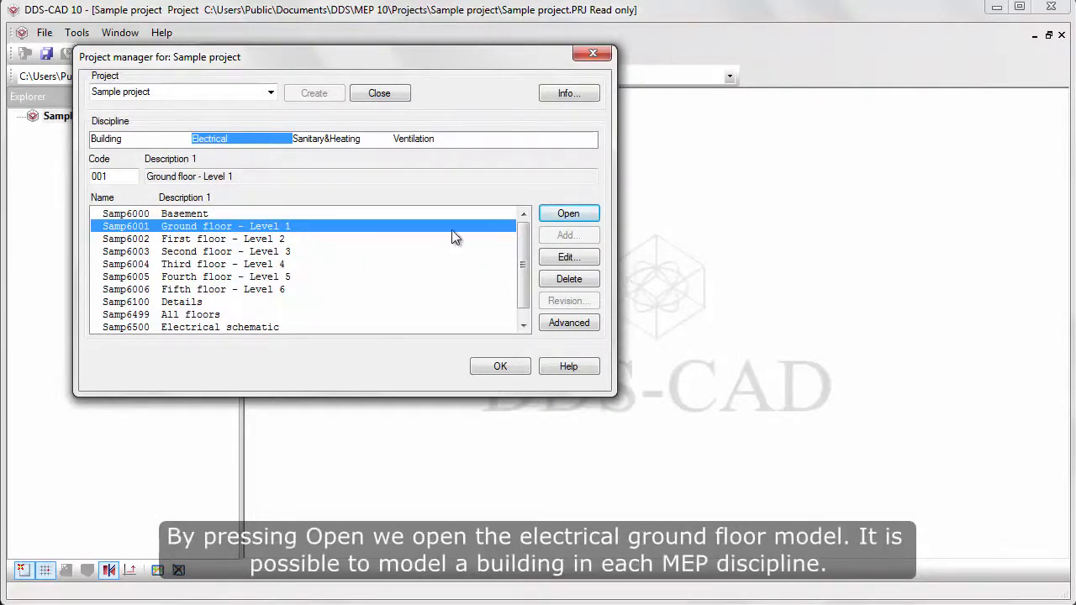
left_click(542, 219)
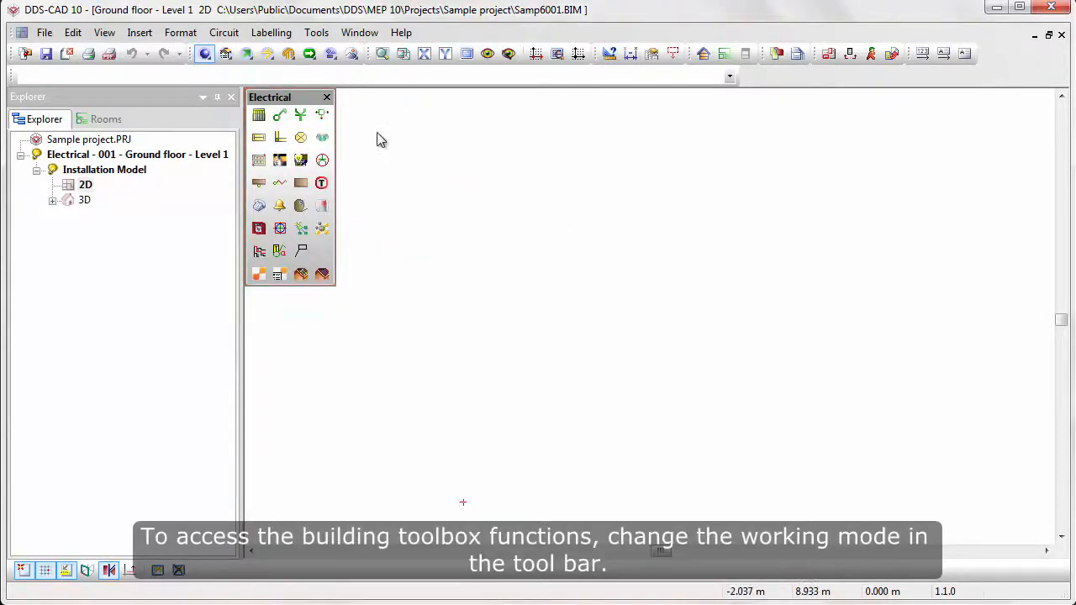
left_click(289, 53)
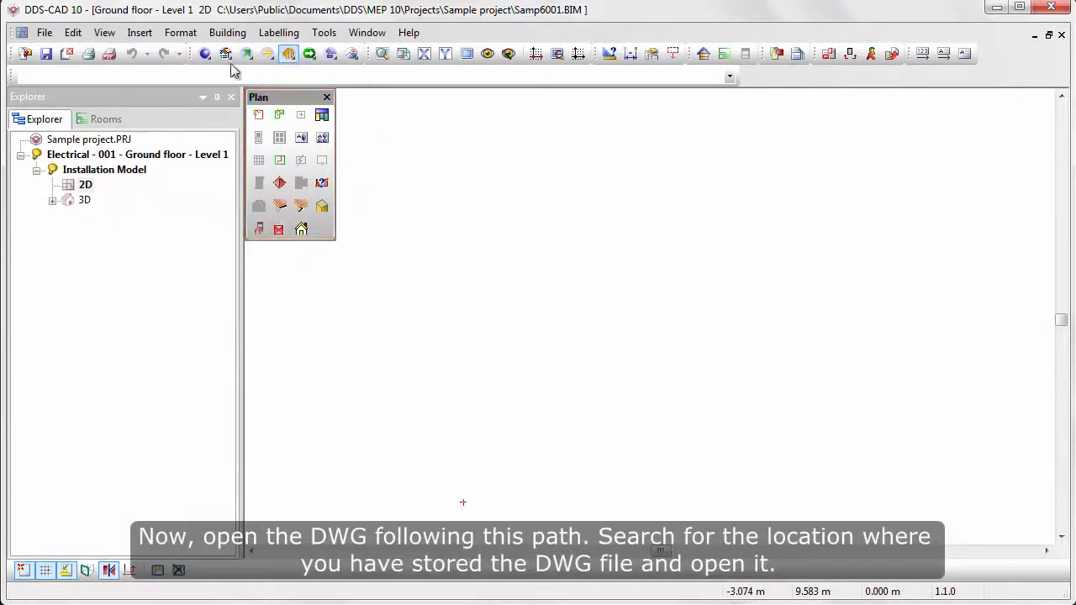
Insert Building.DWG from the Sample project folder as an external reference, keeping the default placement options
left_click(140, 32)
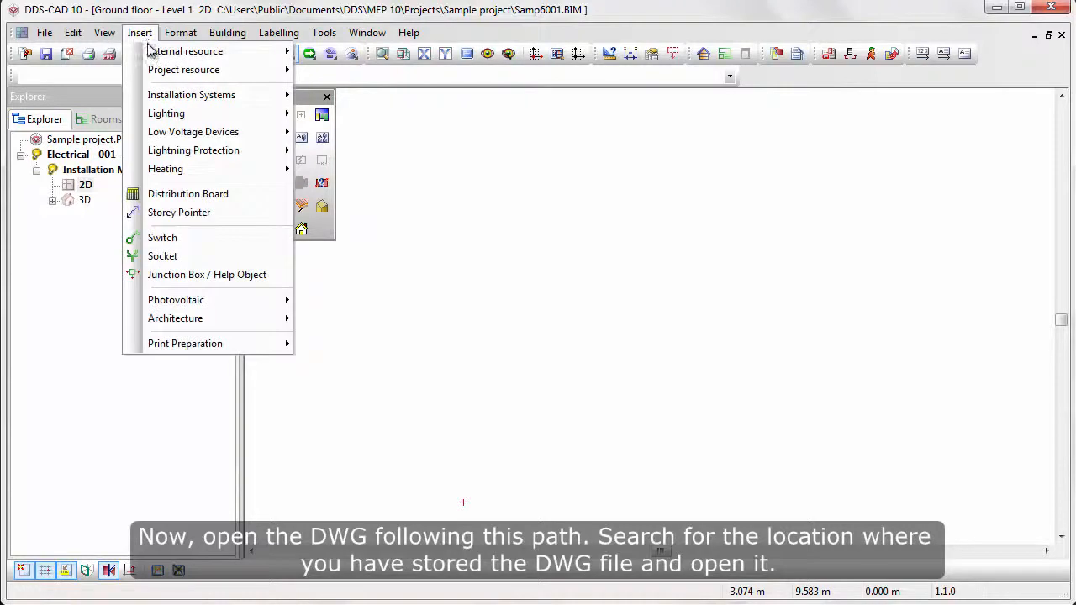
mouse_move(151, 50)
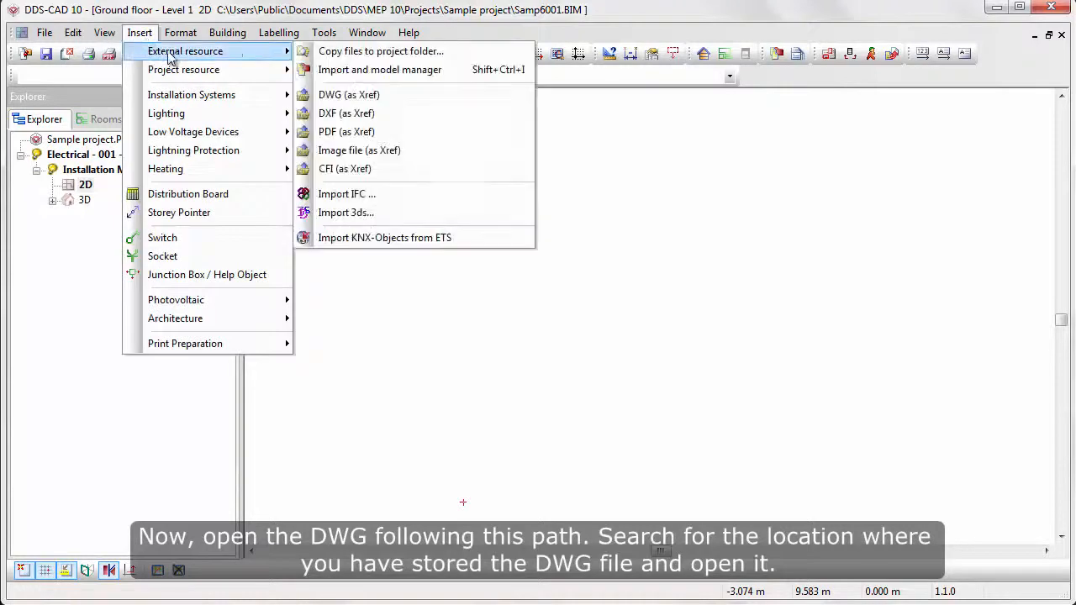
left_click(414, 95)
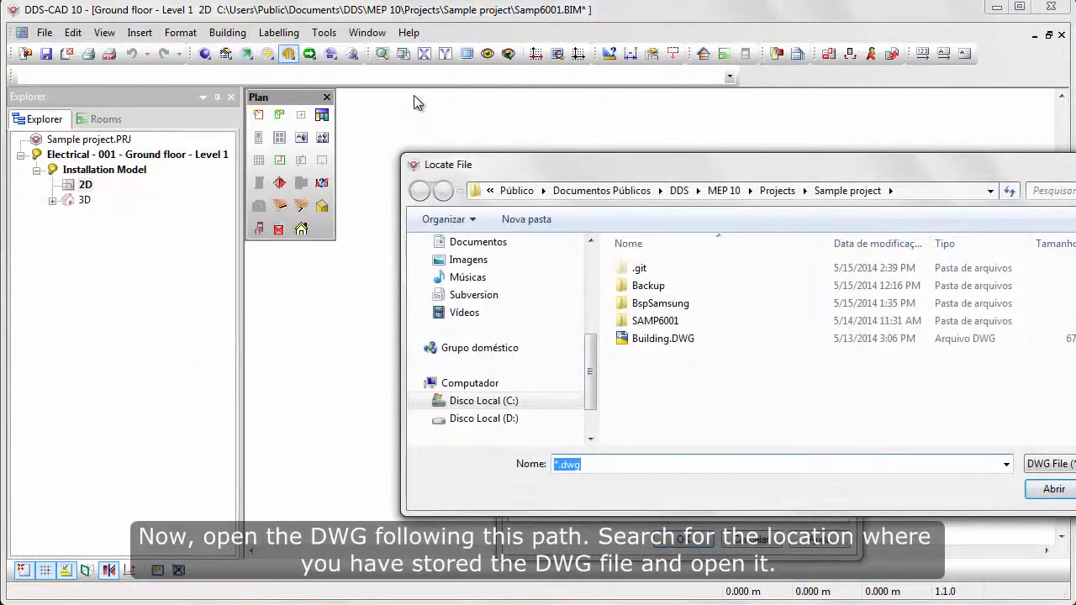
left_click(714, 340)
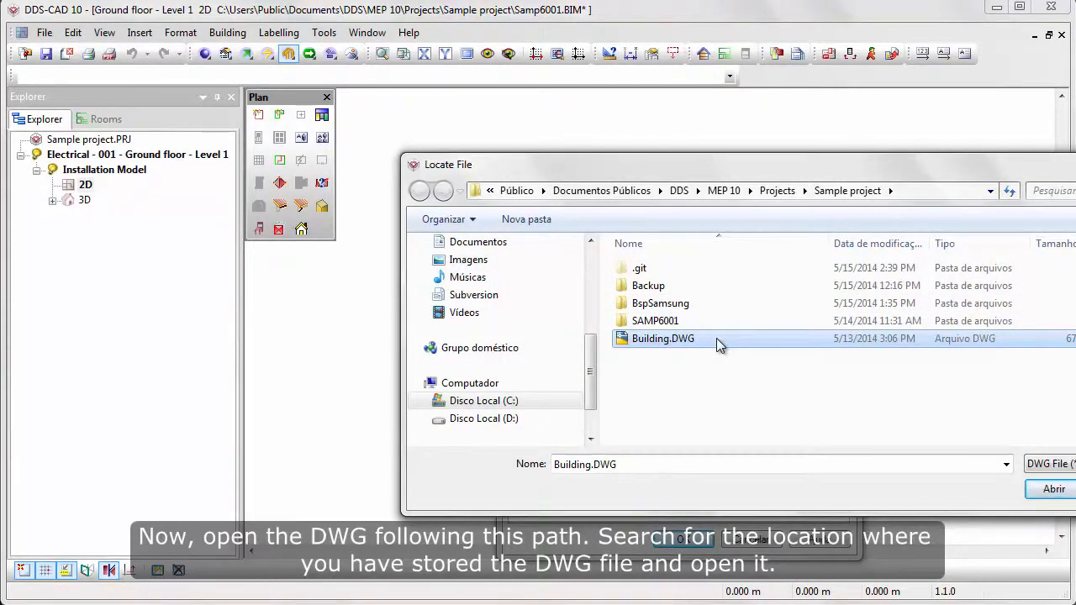
left_click(1031, 490)
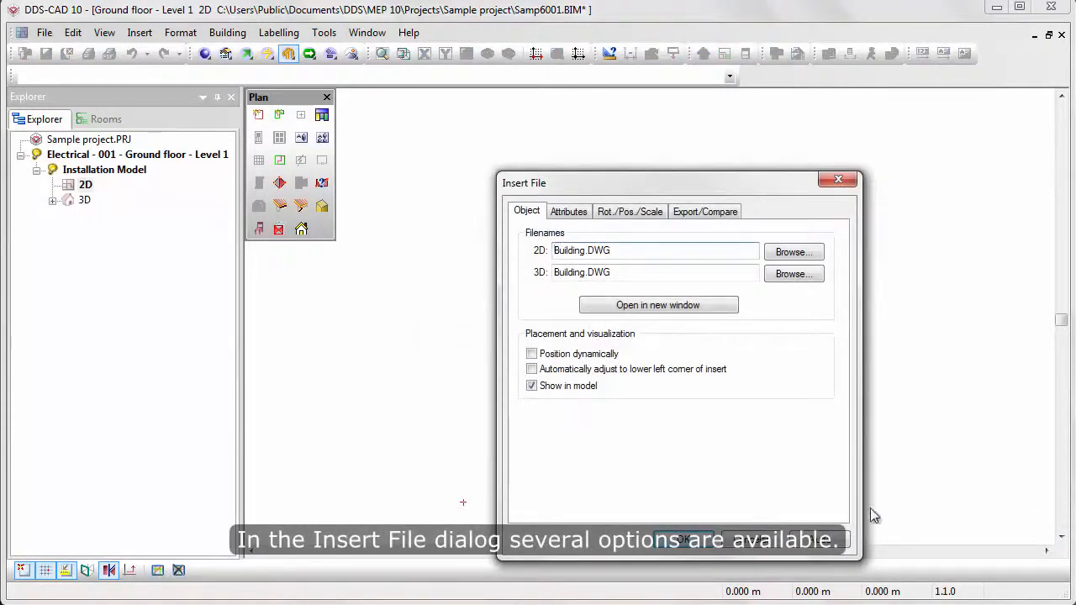
left_click(708, 542)
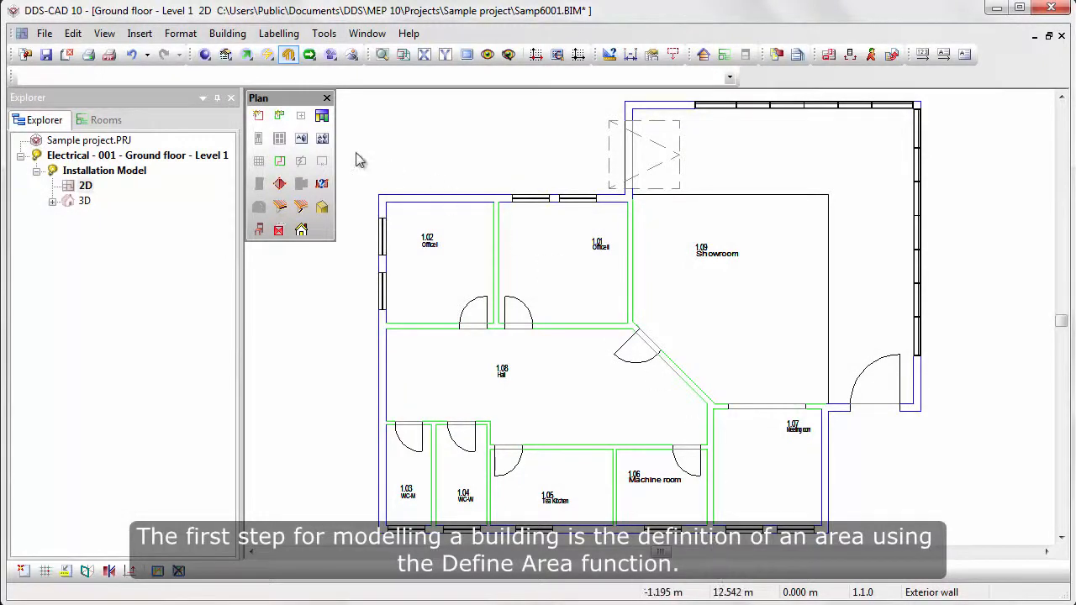
Define the building area with snap points and ortho mode on, tracing the outer contour of the exterior walls back to its start
left_click(258, 117)
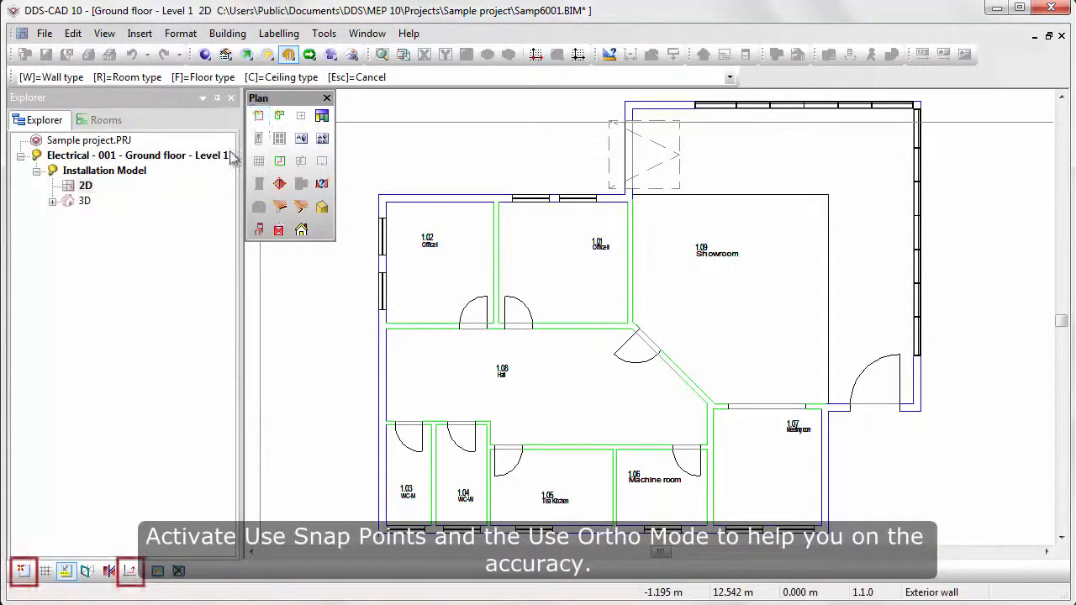
left_click(24, 570)
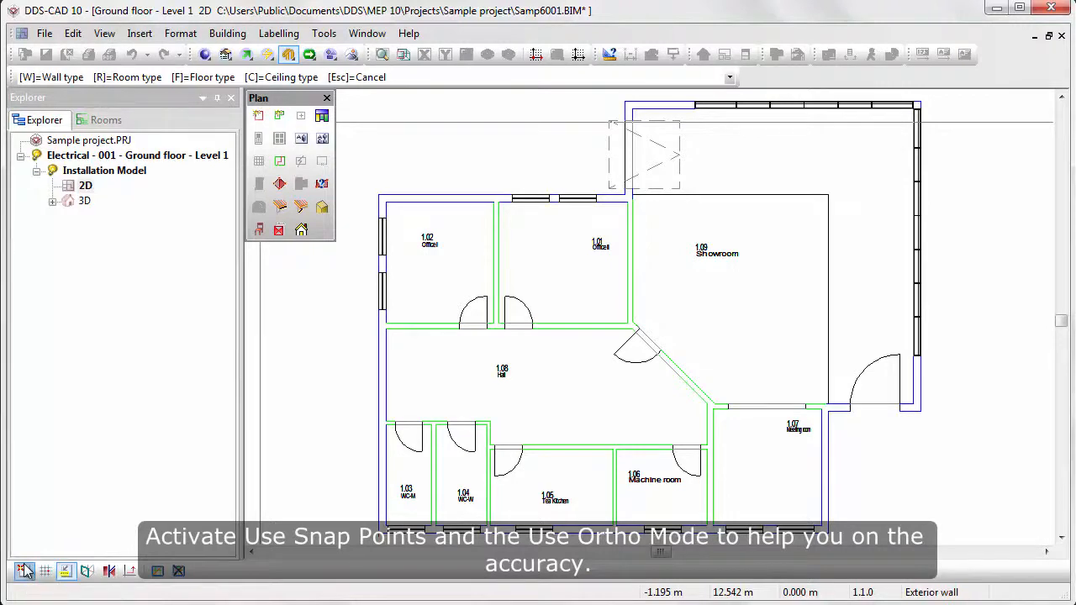
left_click(131, 571)
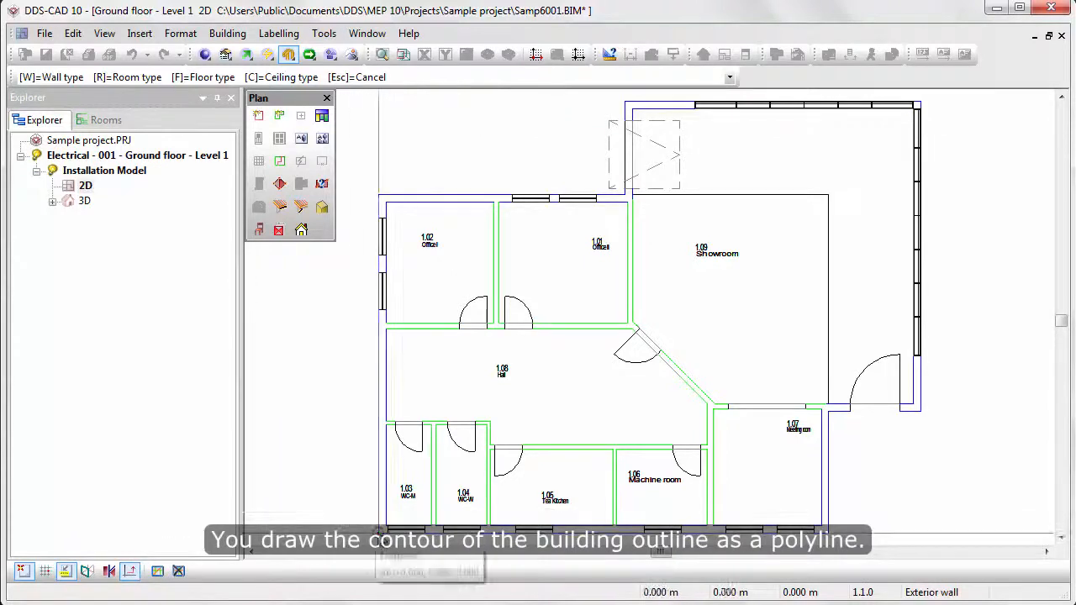
left_click(378, 532)
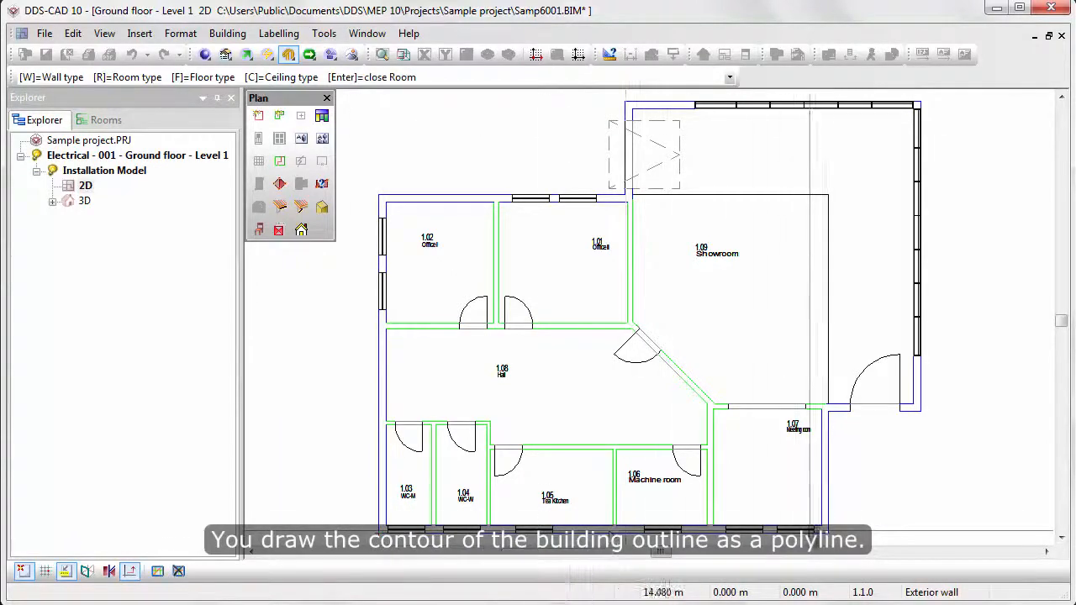
left_click(828, 532)
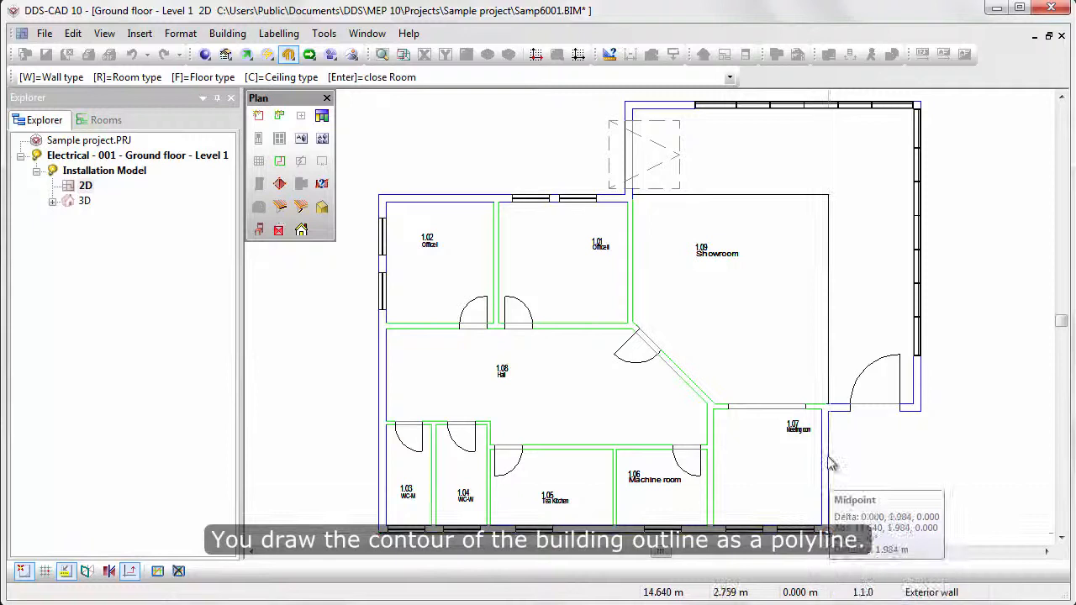
left_click(828, 412)
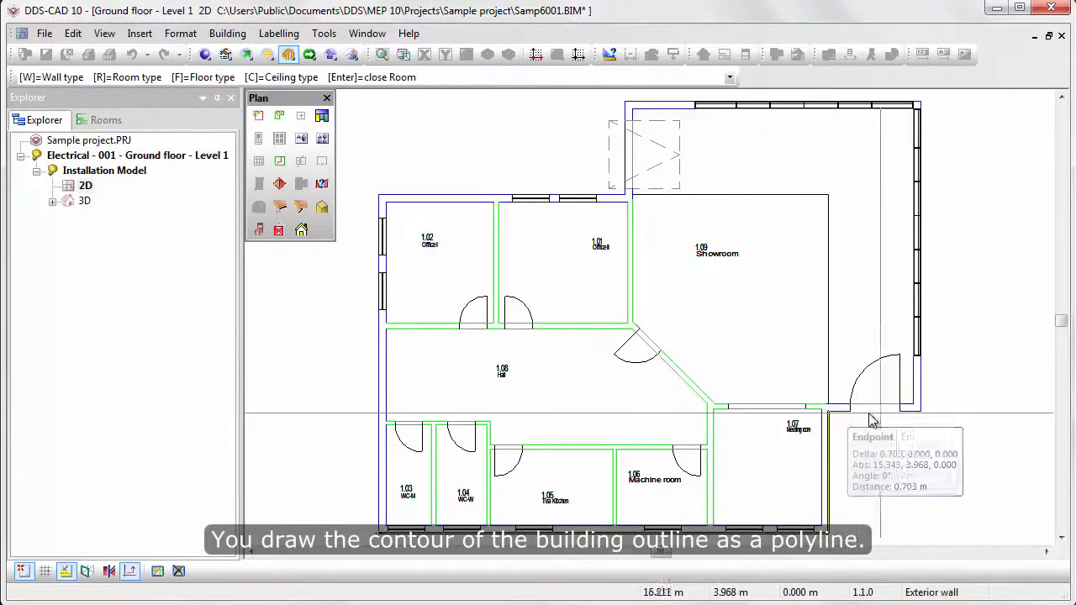
left_click(922, 414)
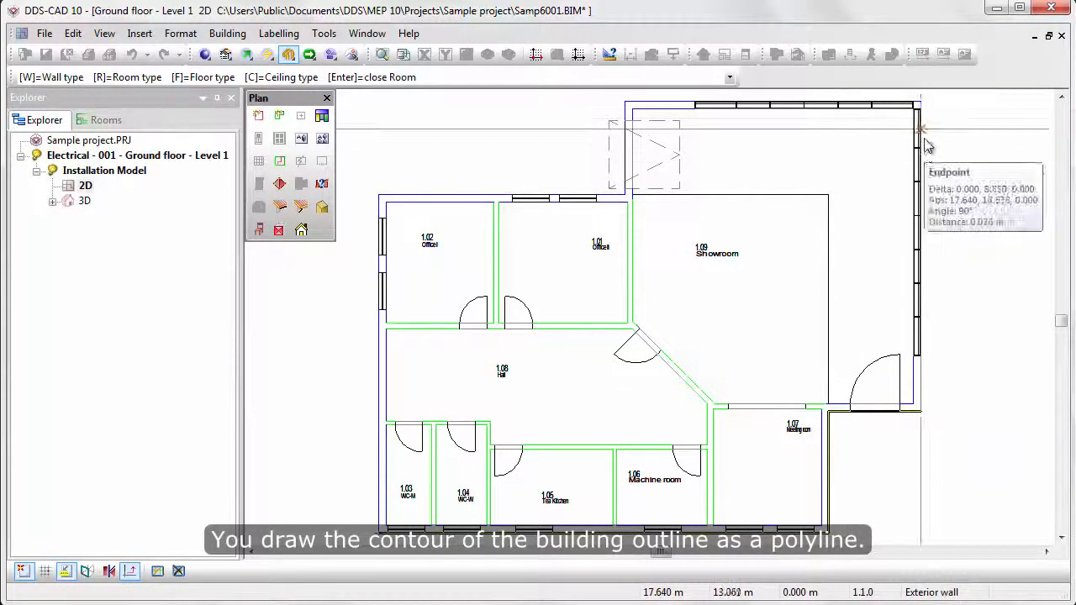
left_click(921, 102)
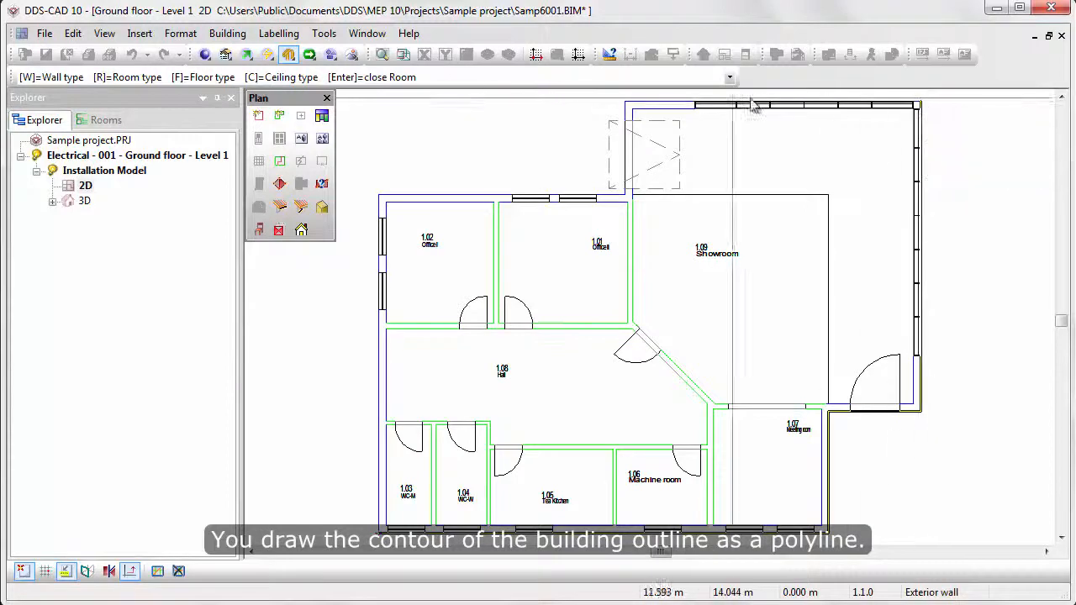
left_click(625, 102)
left_click(625, 196)
left_click(378, 195)
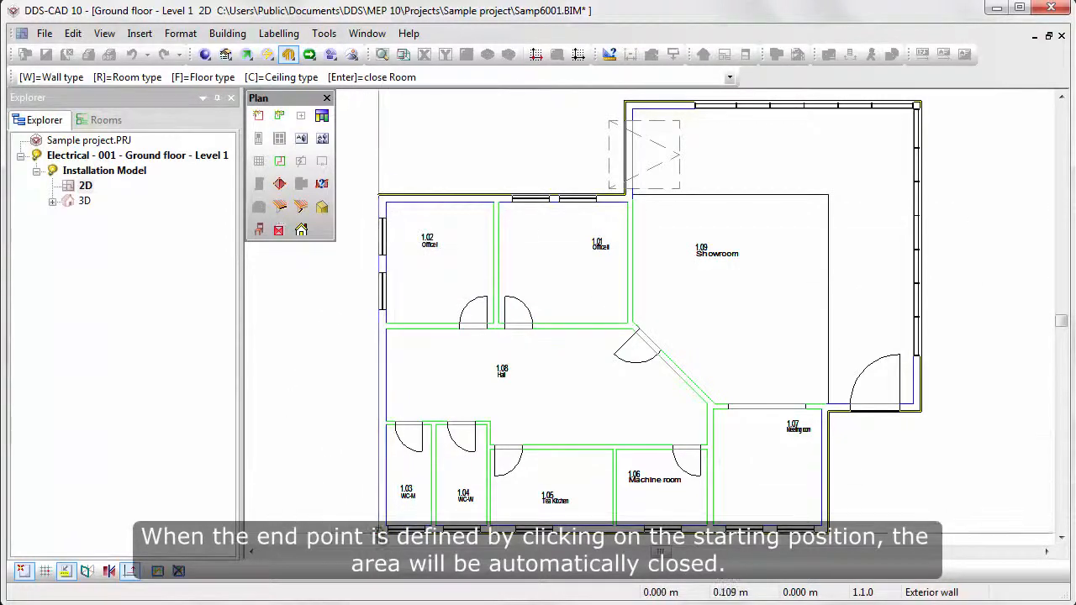
left_click(379, 532)
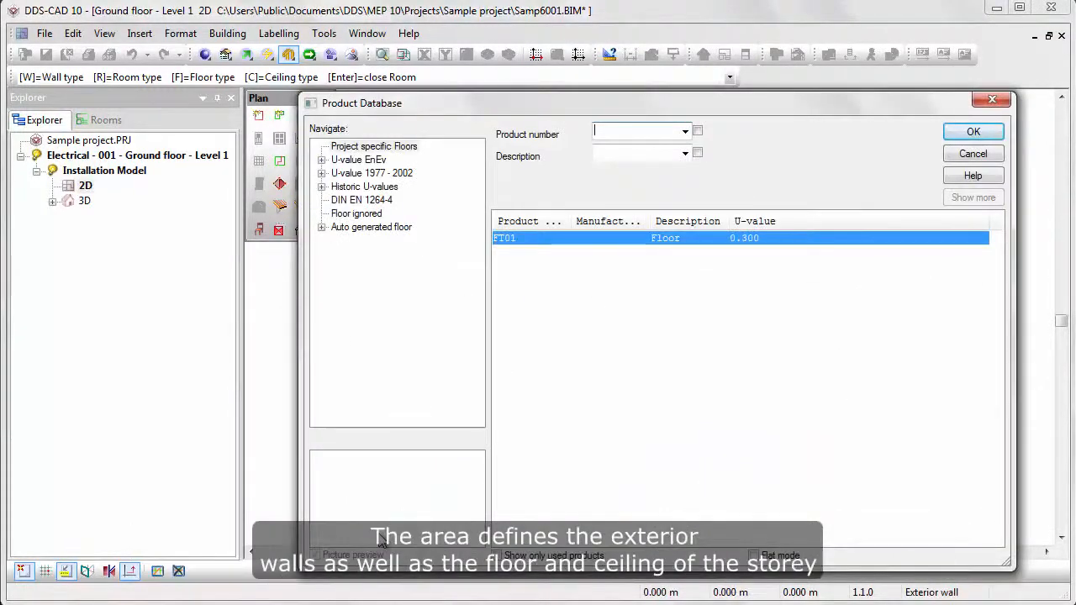
Assign floor FT01 and ceiling CT01 to the building area and set its height to 3 m
left_click(958, 136)
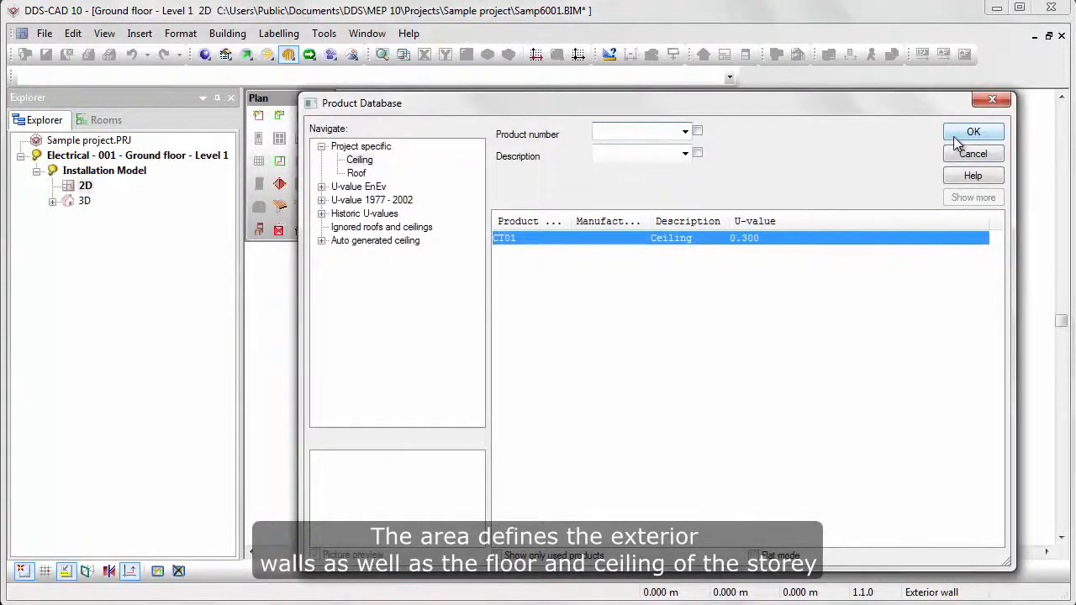
left_click(955, 137)
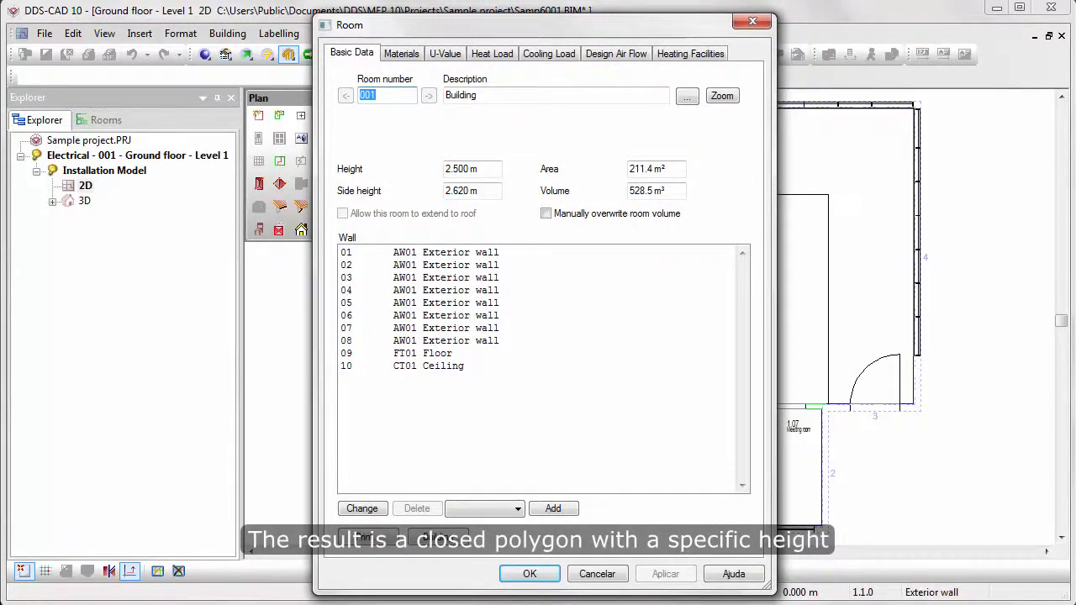
left_click(488, 172)
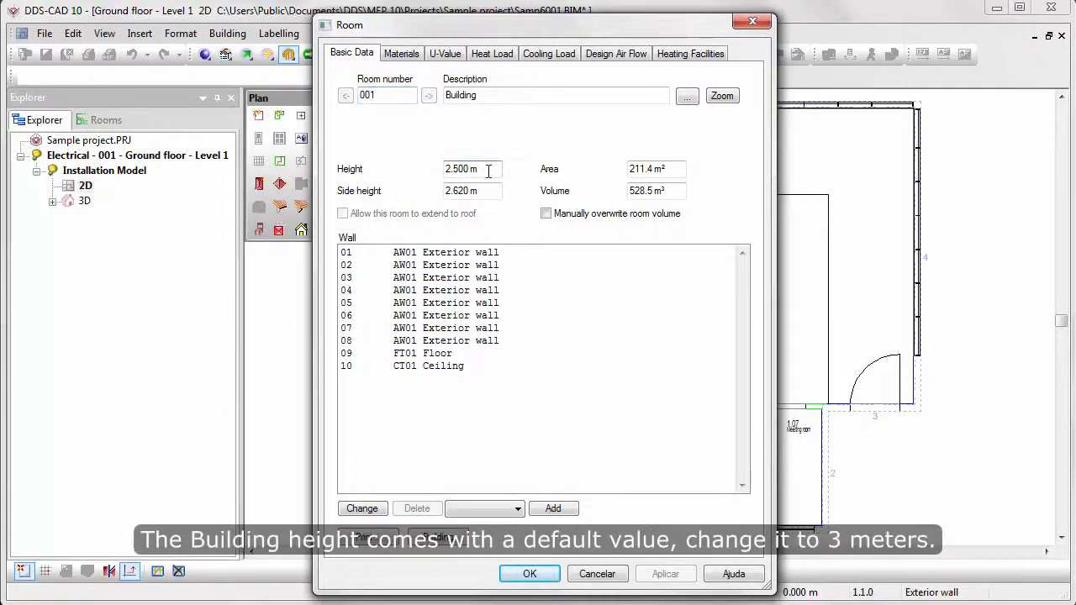
left_click_drag(488, 171, 458, 166)
type("3")
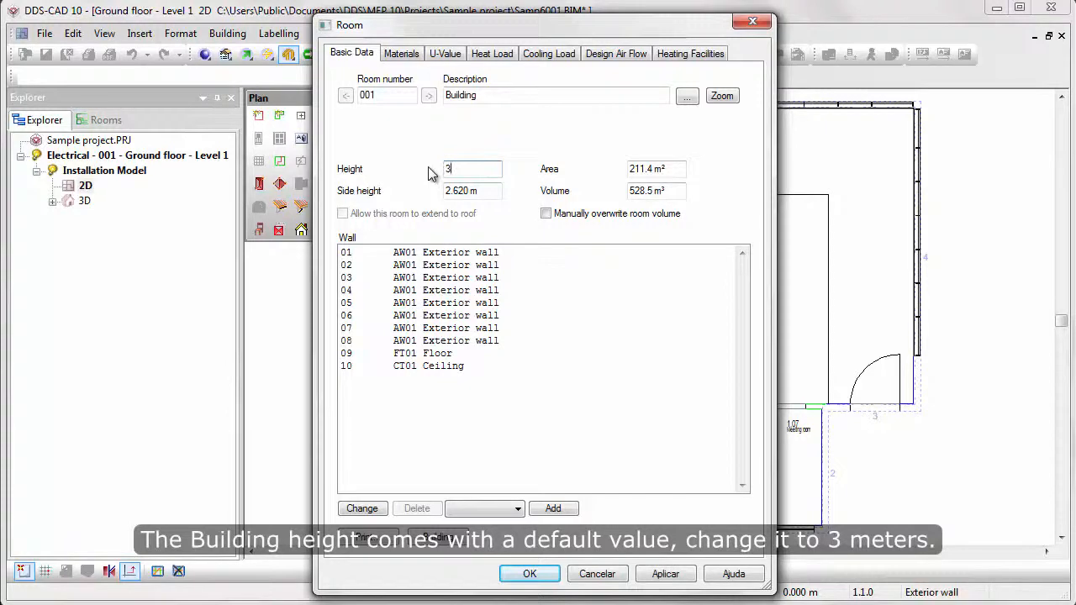
key("Tab")
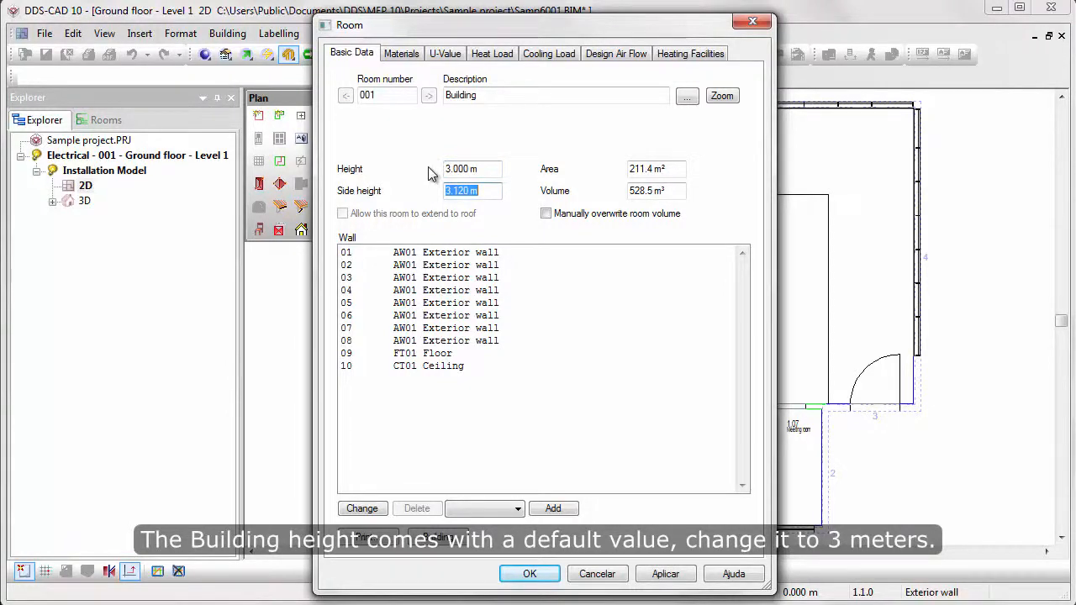
left_click(538, 573)
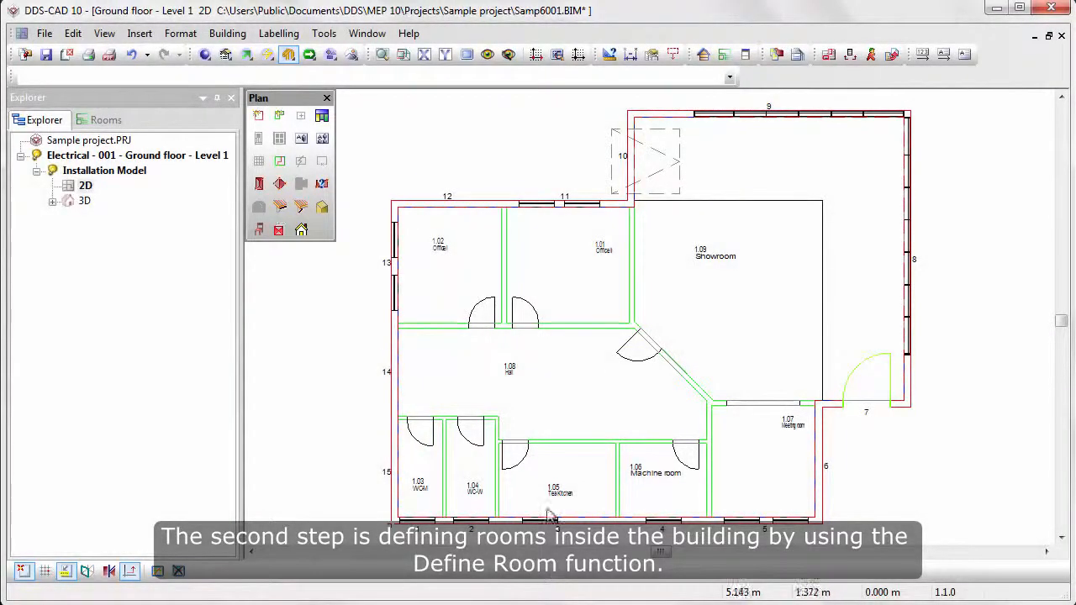
Define a room along the inner wall contour of office 1.02, closing the contour with a perpendicular corner
left_click(280, 116)
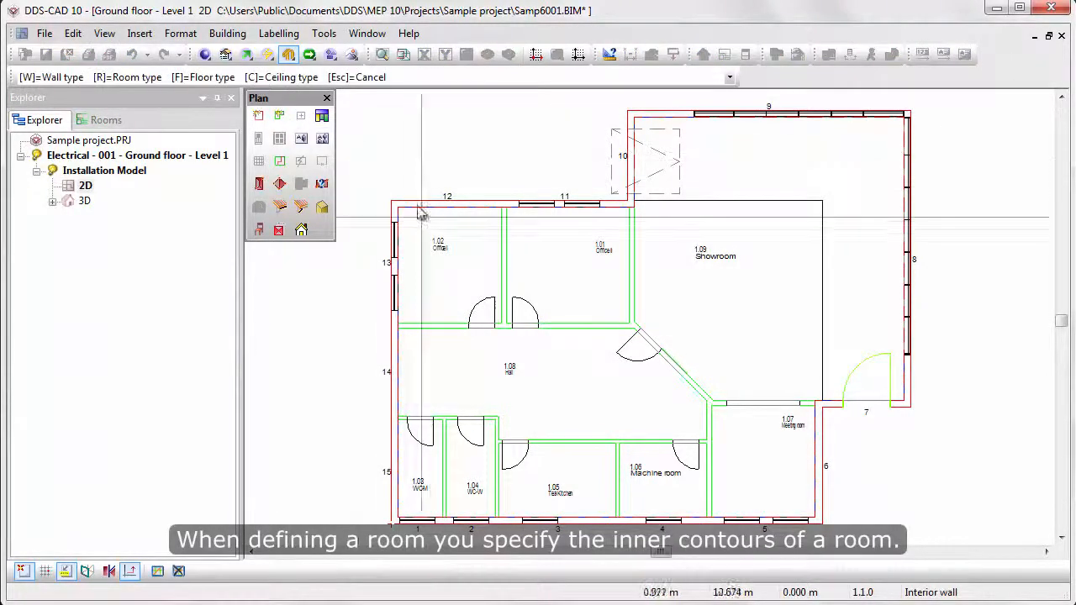
left_click(398, 323)
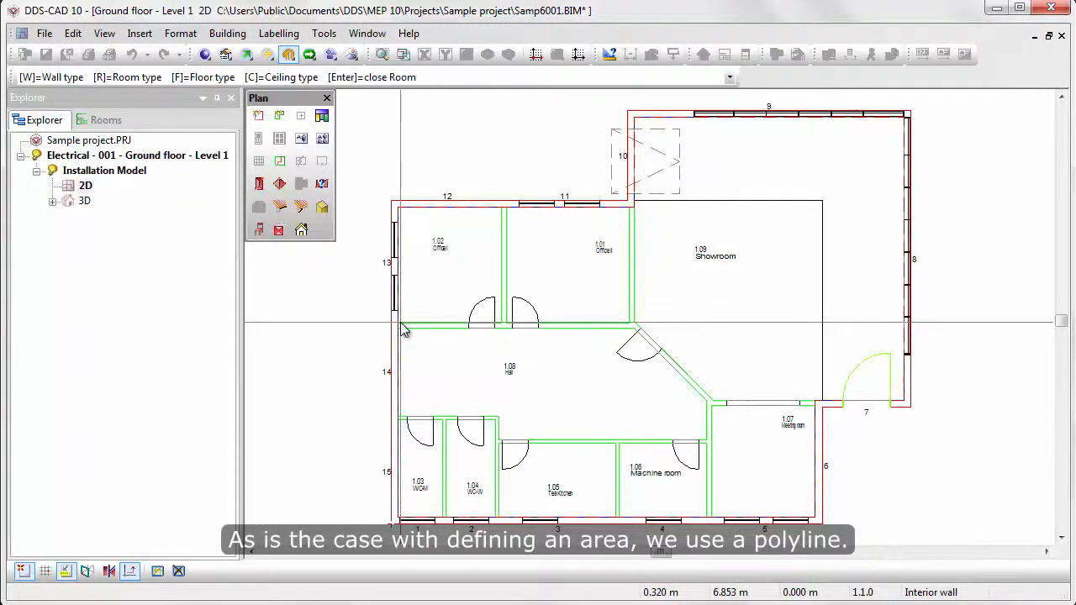
left_click(501, 322)
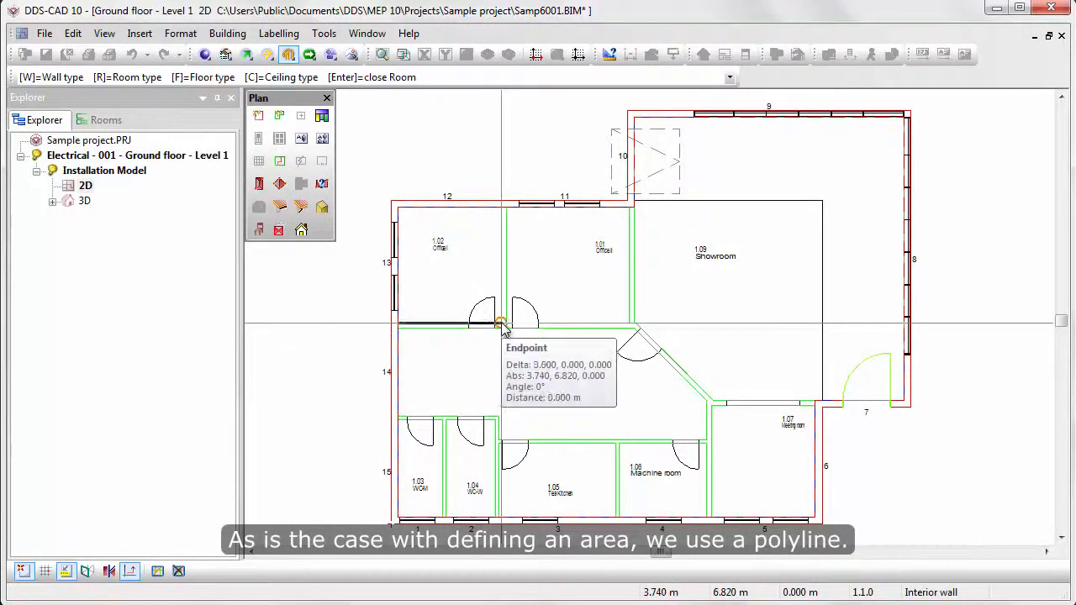
left_click(501, 209)
left_click(397, 207)
right_click(397, 207)
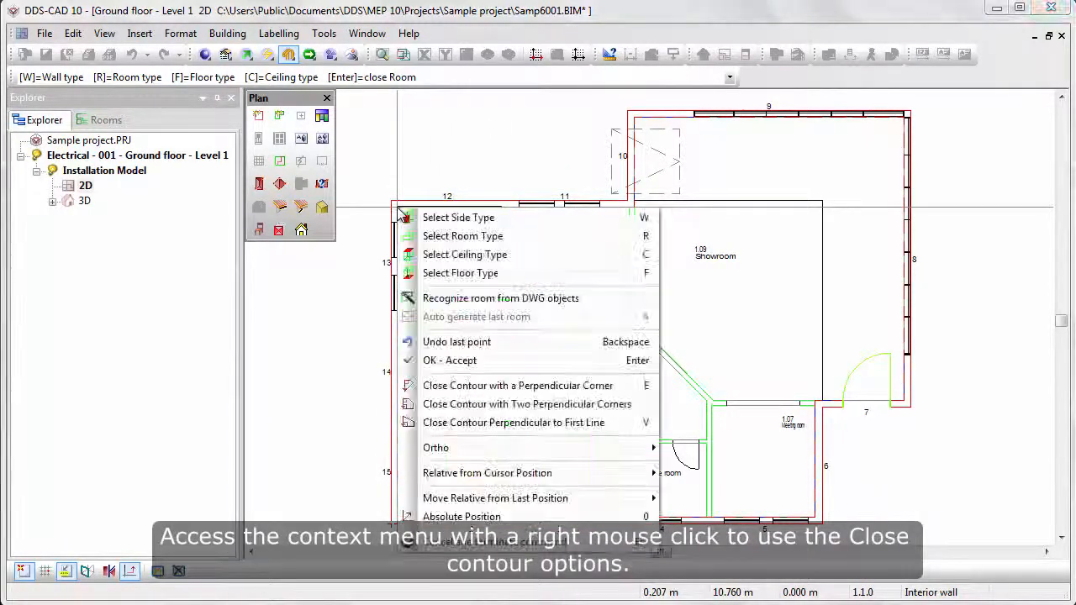
left_click(622, 388)
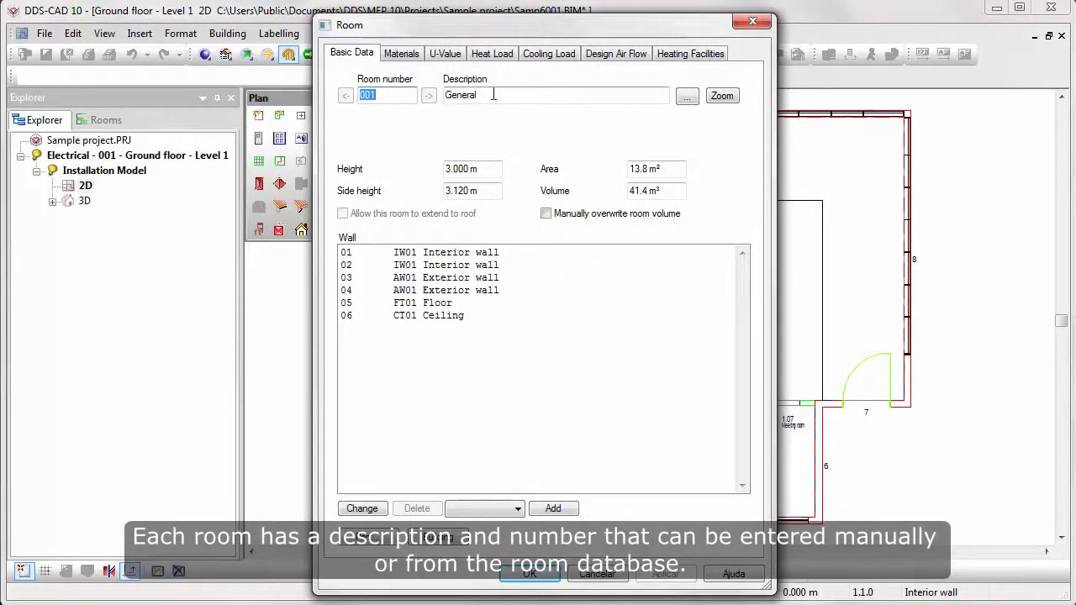
Set the new room's description to the Office type from the residential buildings room database
left_click(686, 96)
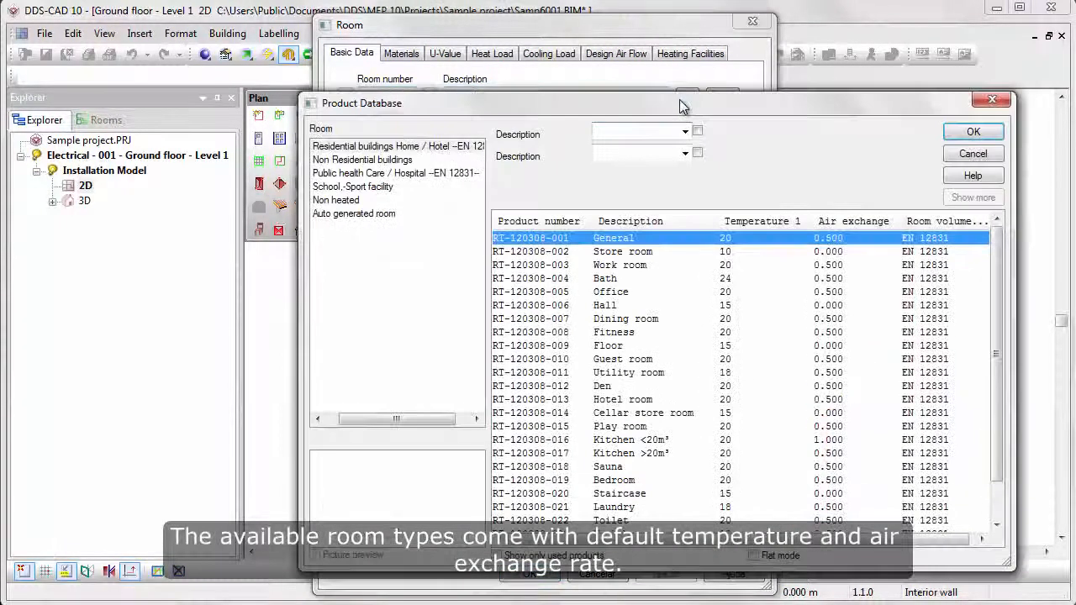
left_click(625, 294)
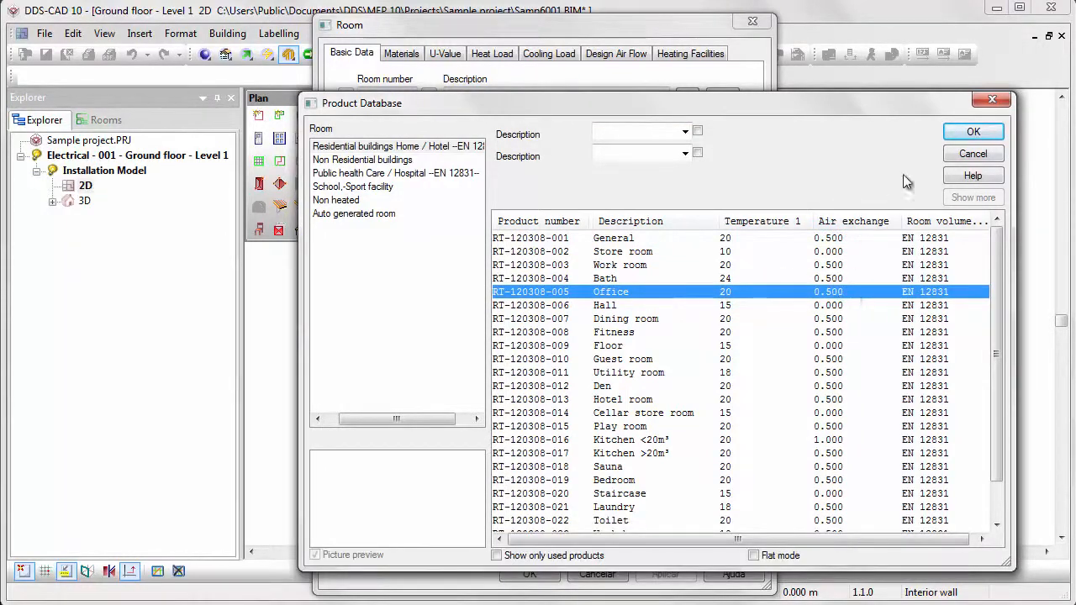
left_click(958, 134)
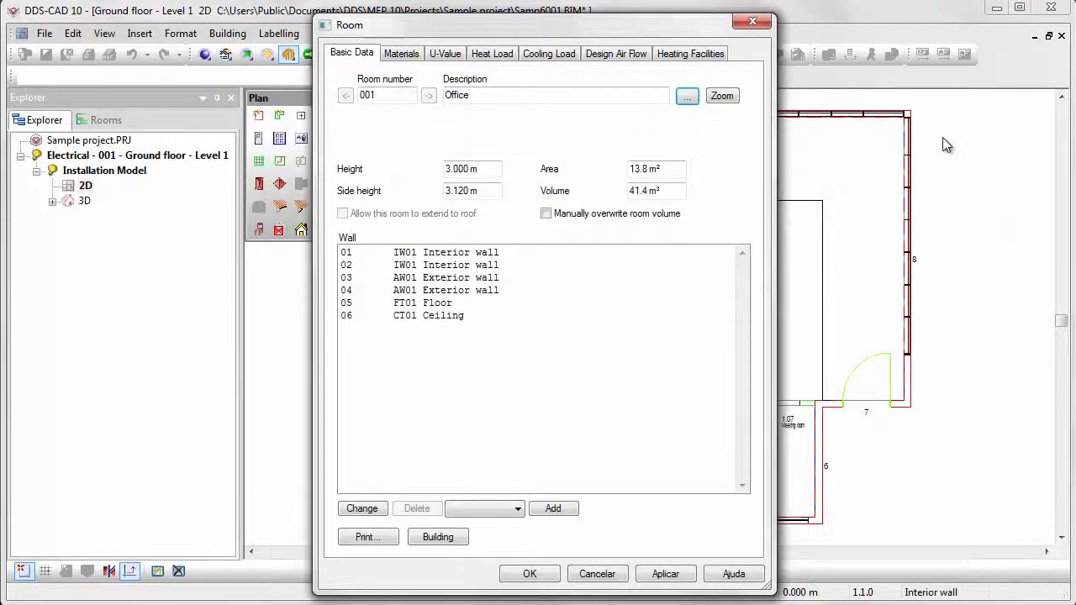
left_click(523, 574)
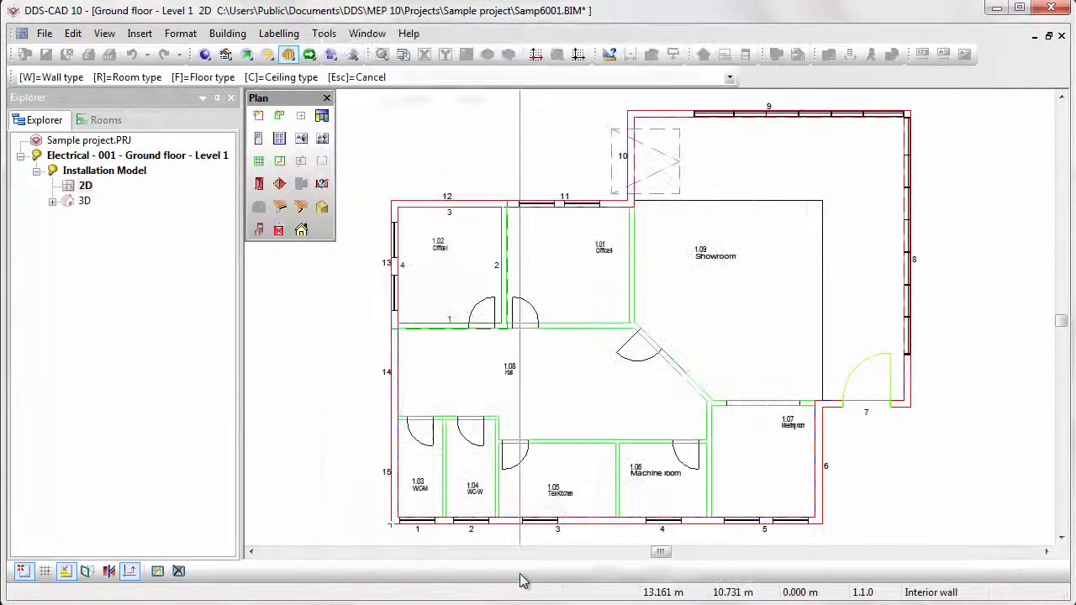
Define a room along the inner wall contour of office 1.01, closing the contour perpendicularly, and set its description to Office II
left_click(507, 325)
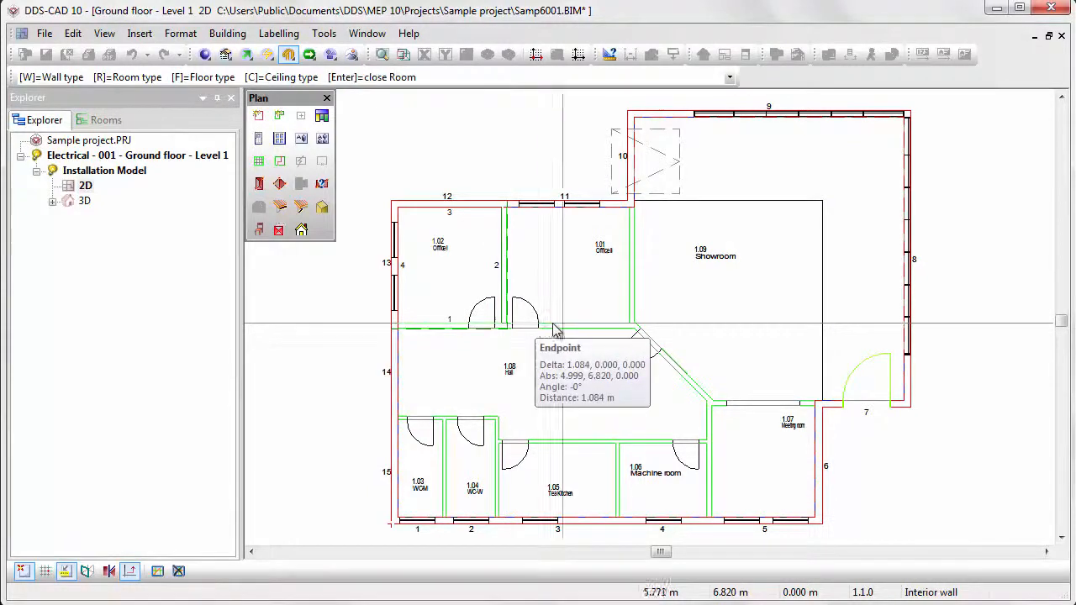
left_click(628, 325)
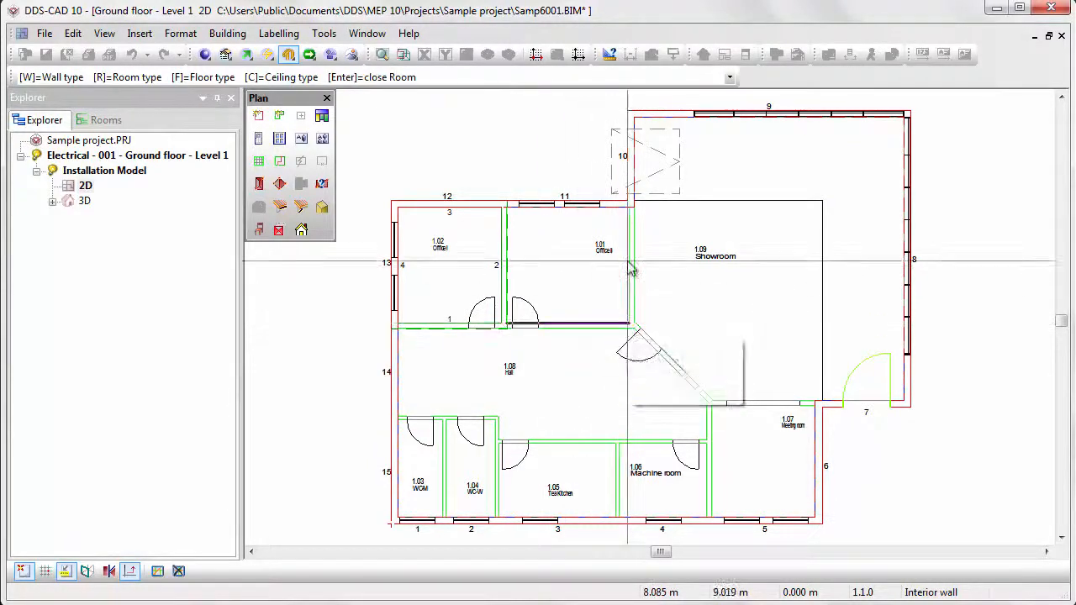
left_click(628, 207)
right_click(630, 209)
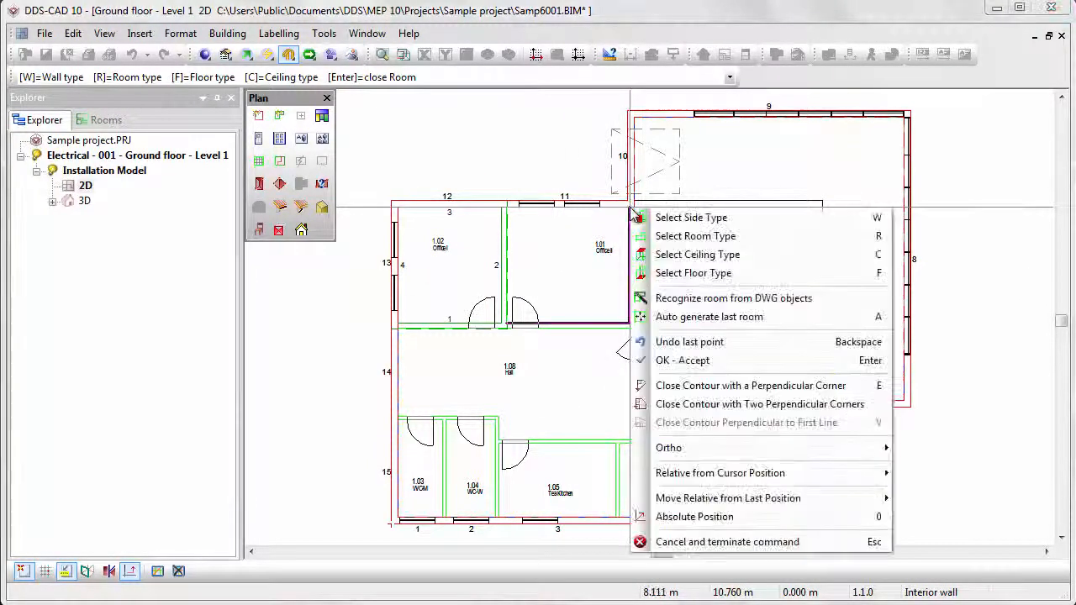
left_click(874, 406)
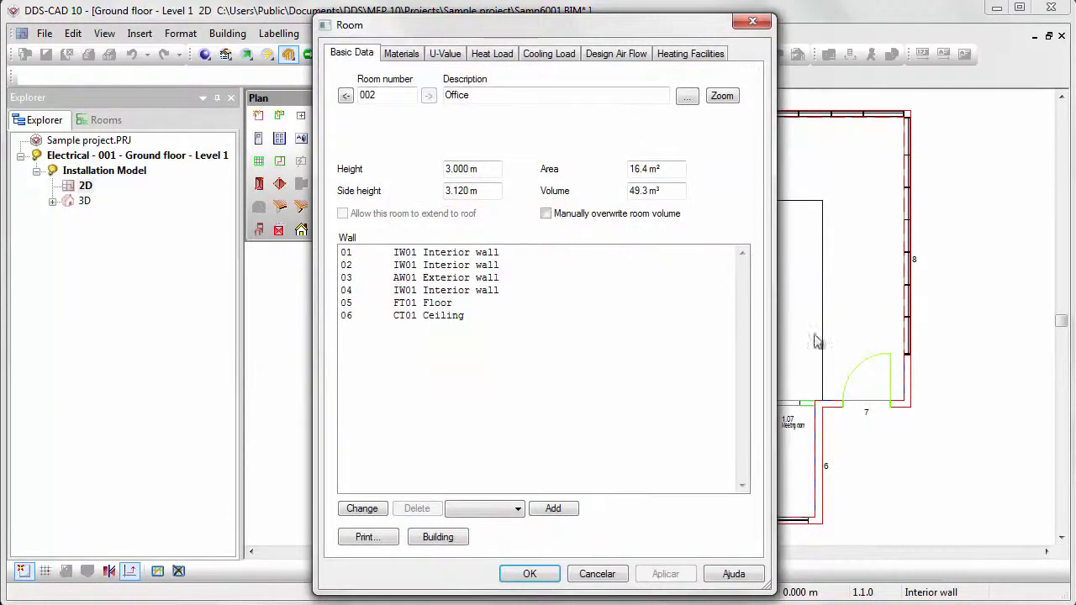
left_click(499, 98)
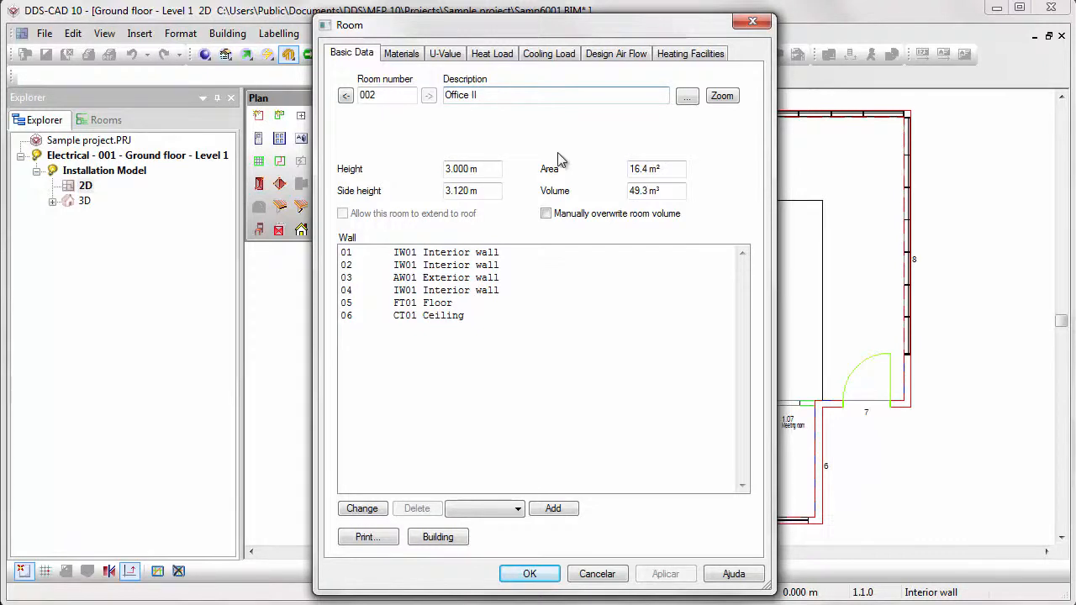
left_click(528, 573)
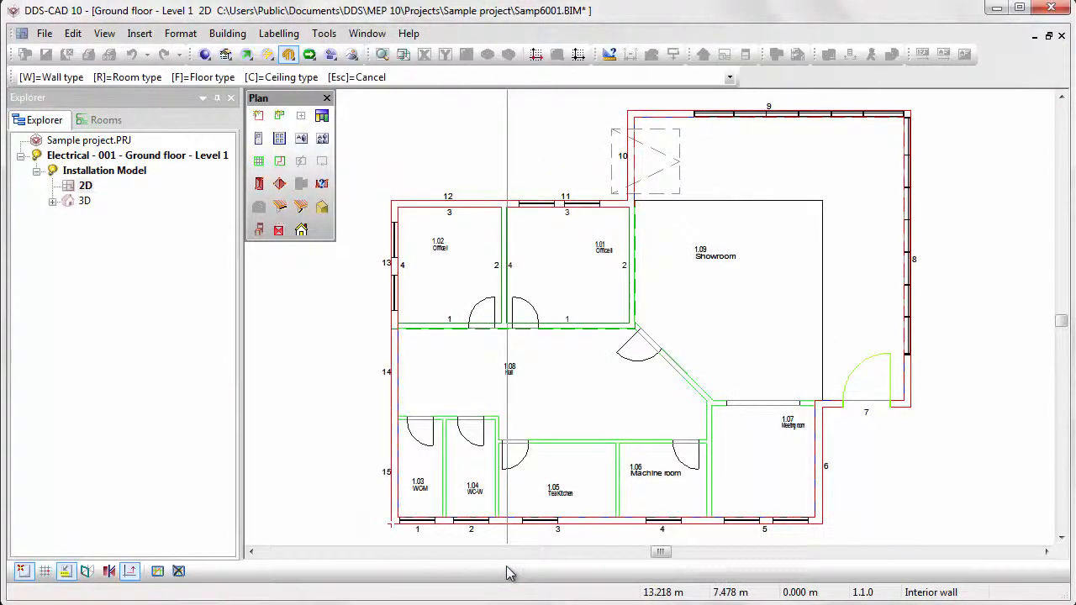
Start room recognition from DWG objects and enable Recognize Room Inner Outline alongside the room ID and description options
right_click(333, 412)
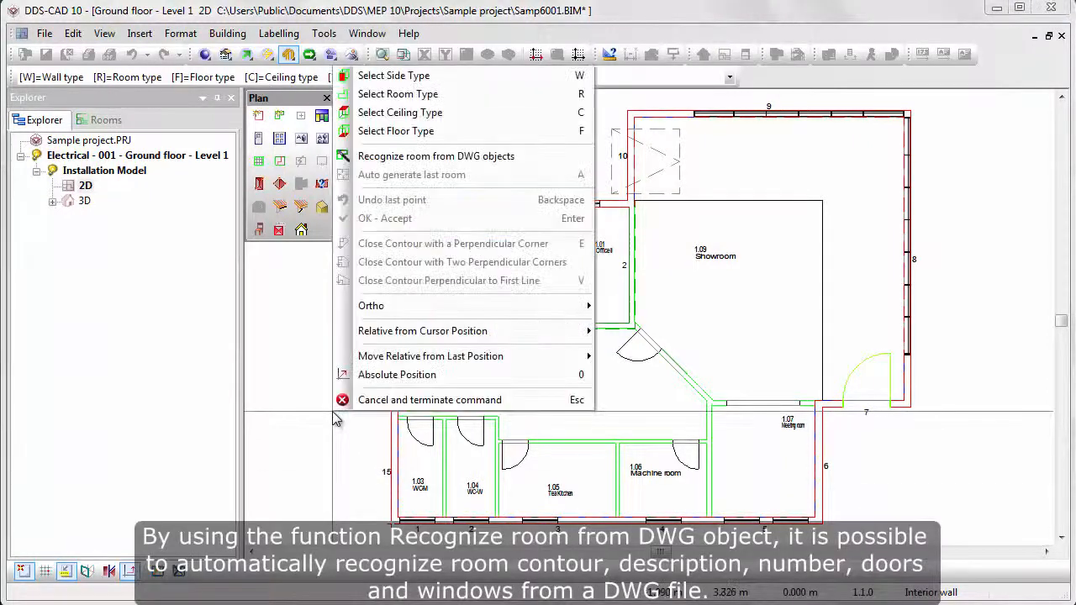
left_click(566, 160)
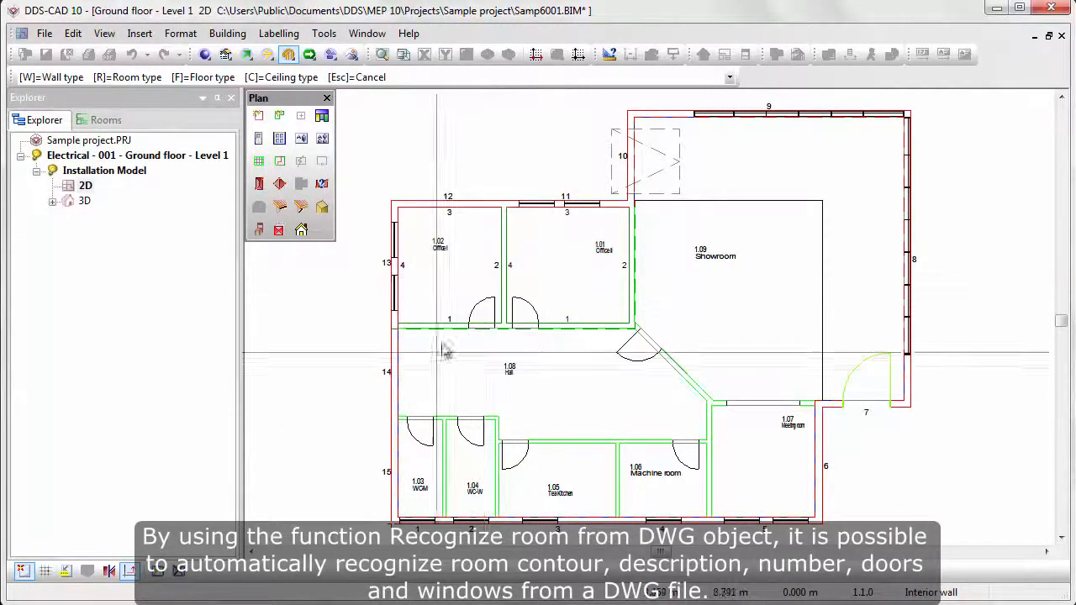
right_click(374, 468)
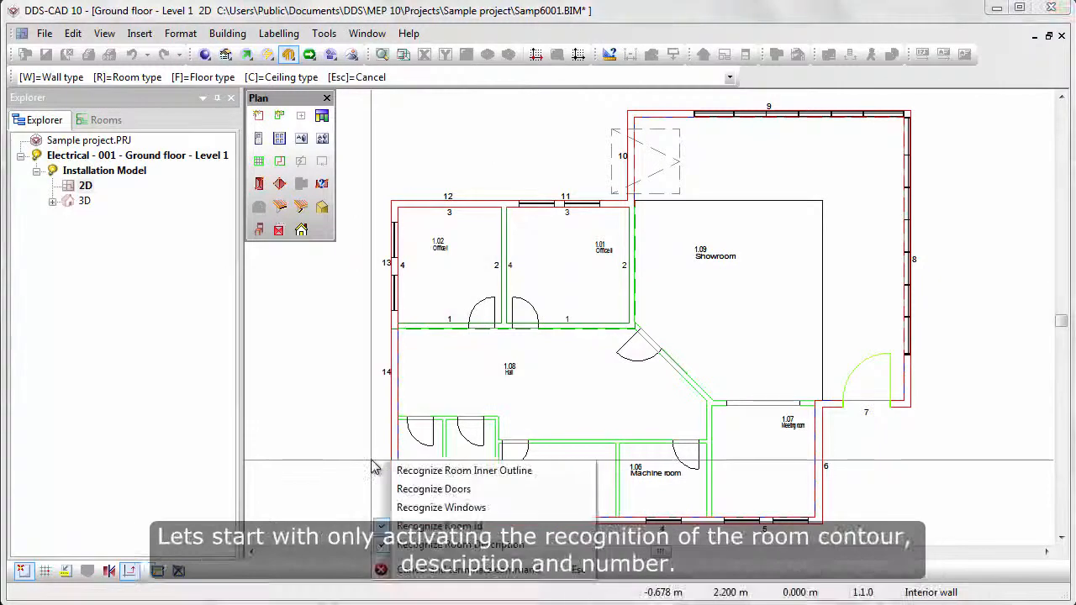
left_click(555, 481)
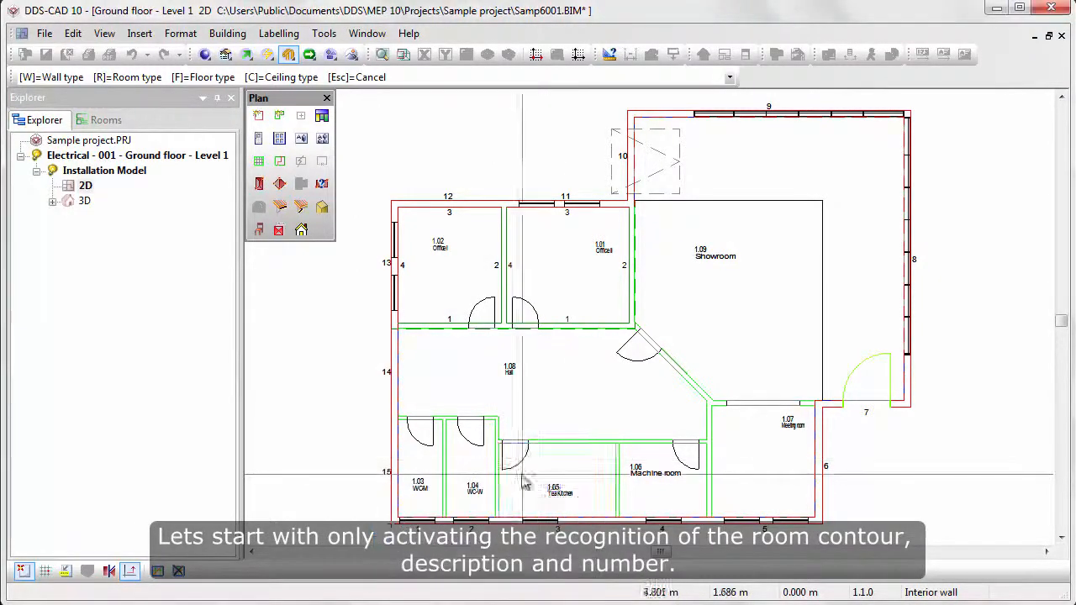
Generate rooms 1.03 to 1.07 by recognizing their outlines from the DWG, and end the room definition
left_click(424, 470)
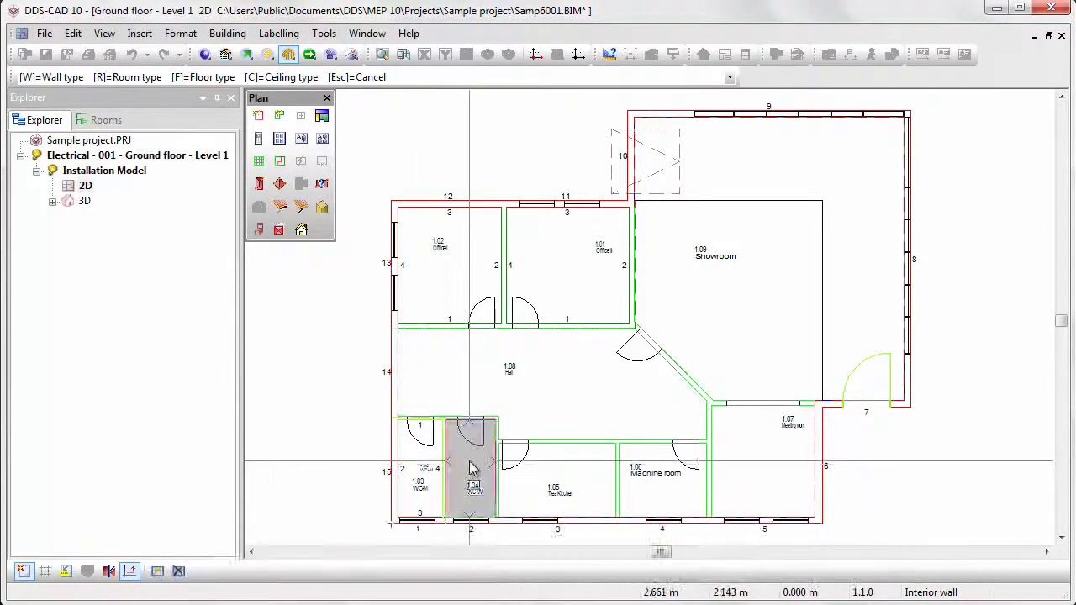
left_click(470, 468)
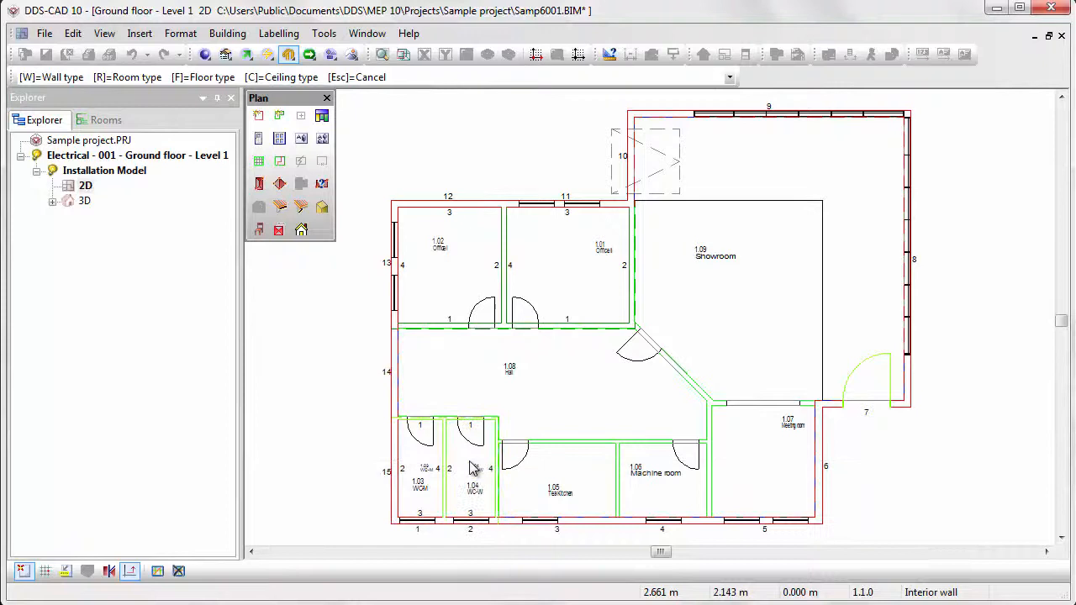
left_click(516, 490)
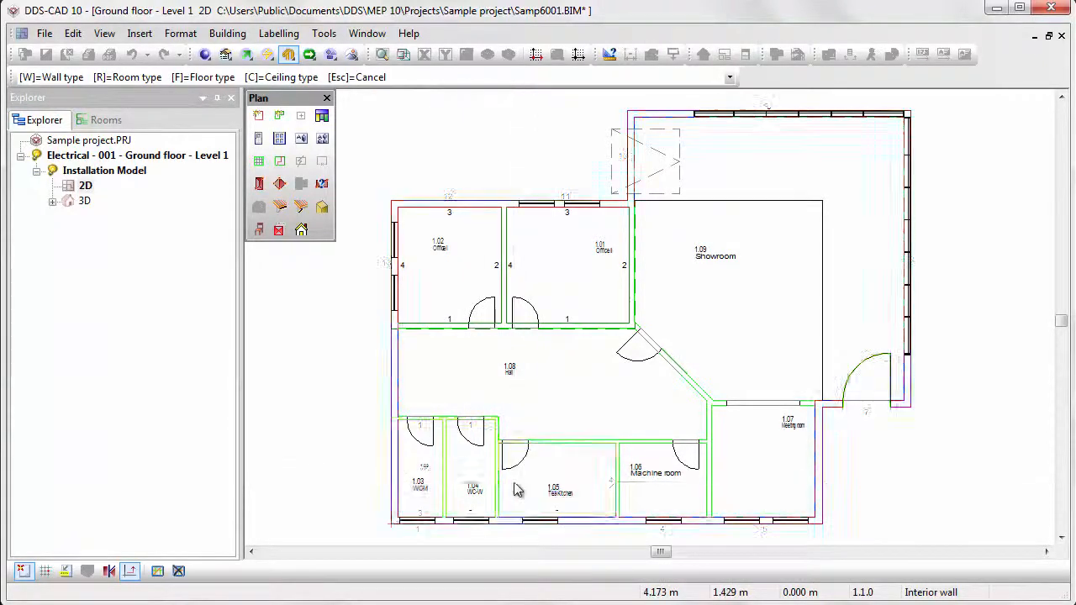
left_click(644, 492)
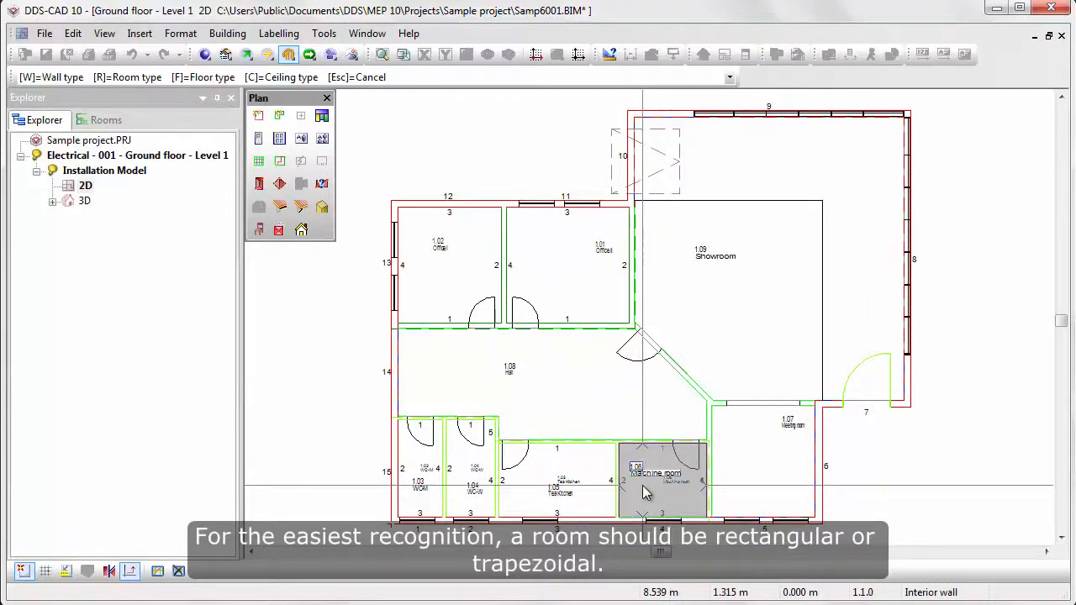
left_click(740, 476)
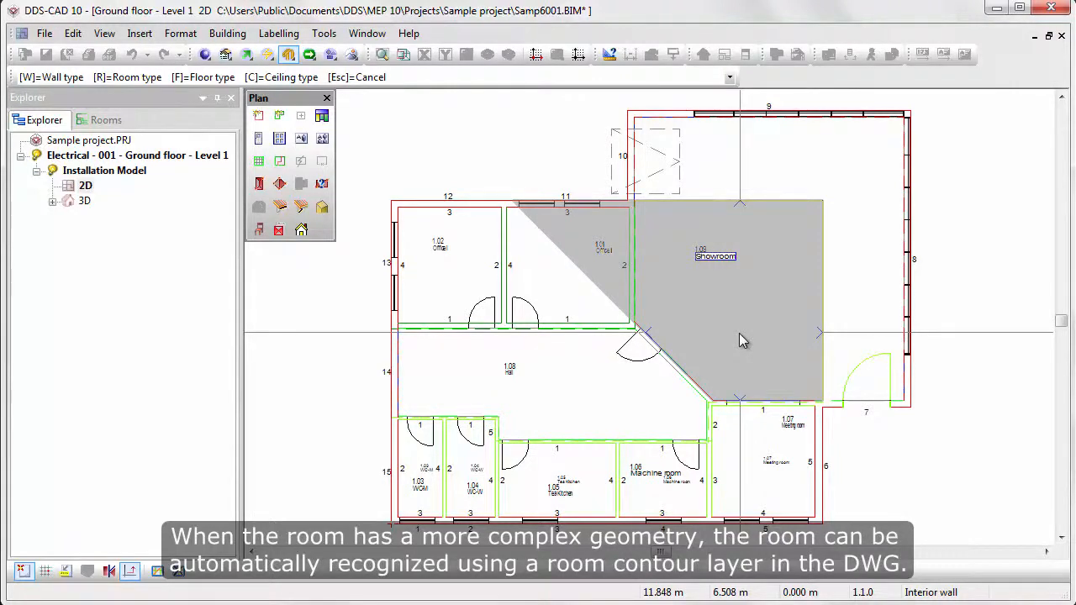
key("Escape")
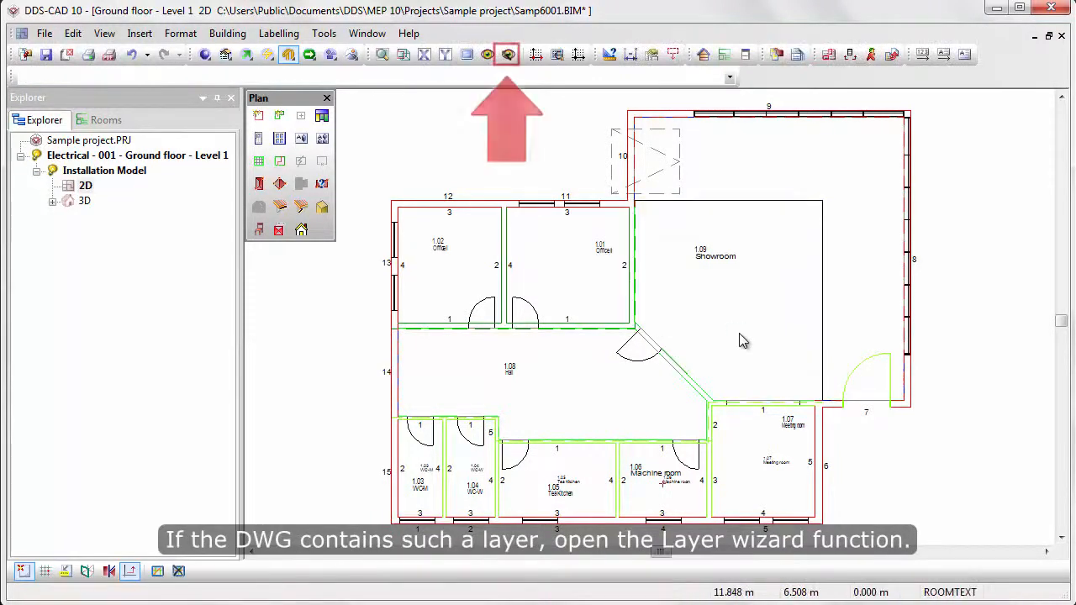
Use the Layer wizard to assign the ROOM CONTOUR layer as room contour, picking it at the diagonal wall's door opening
left_click(508, 56)
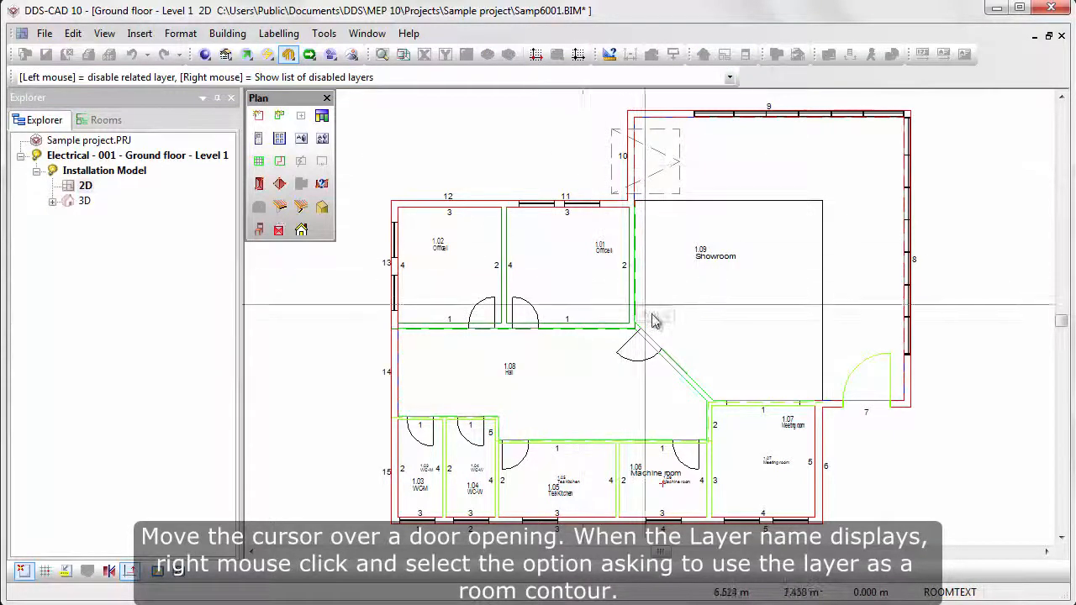
mouse_move(654, 345)
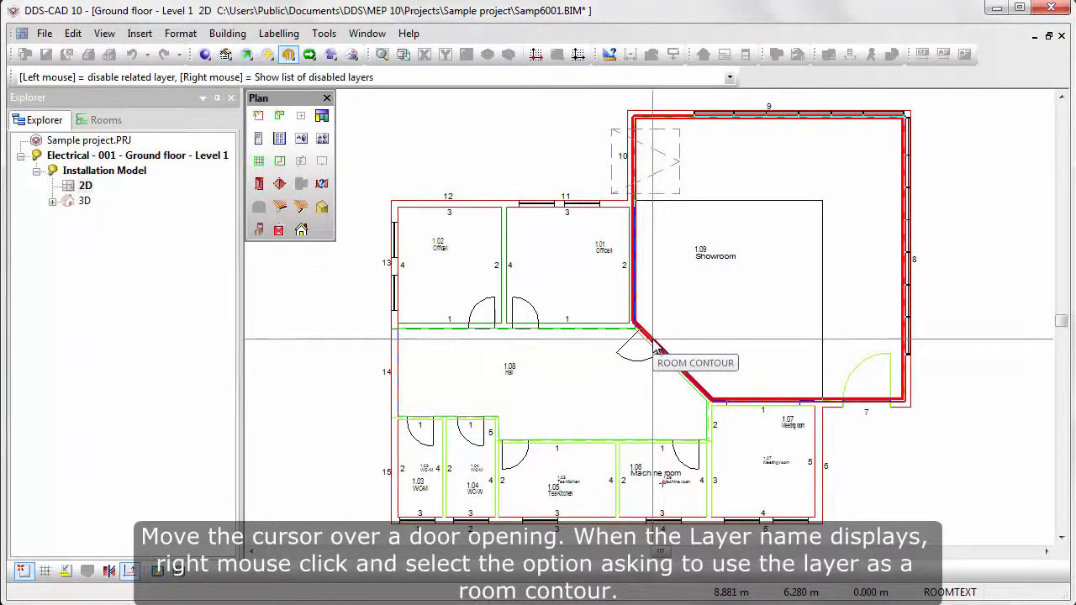
right_click(653, 339)
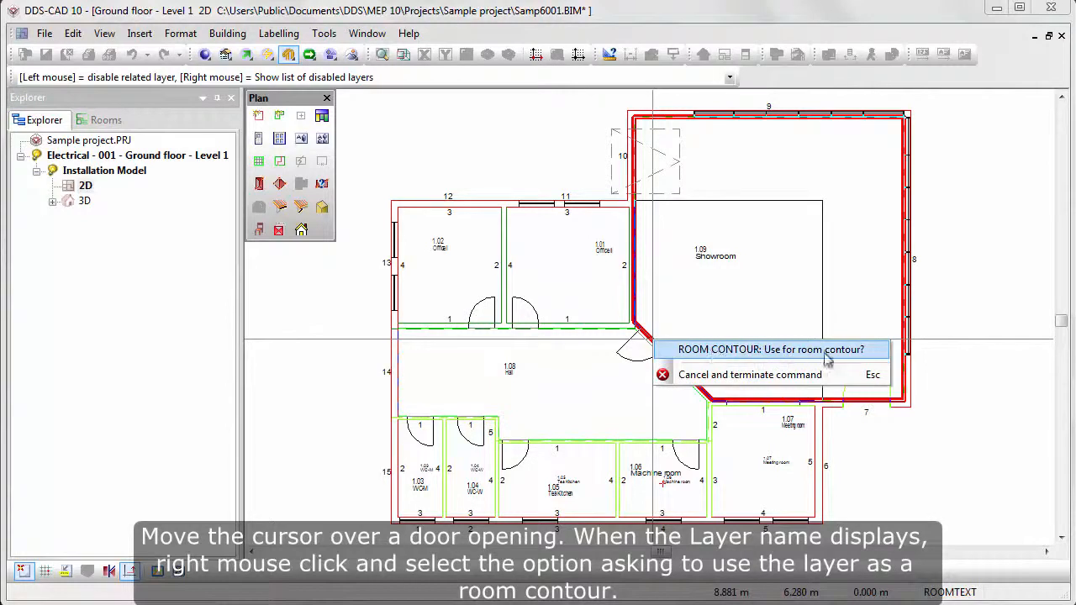
left_click(874, 349)
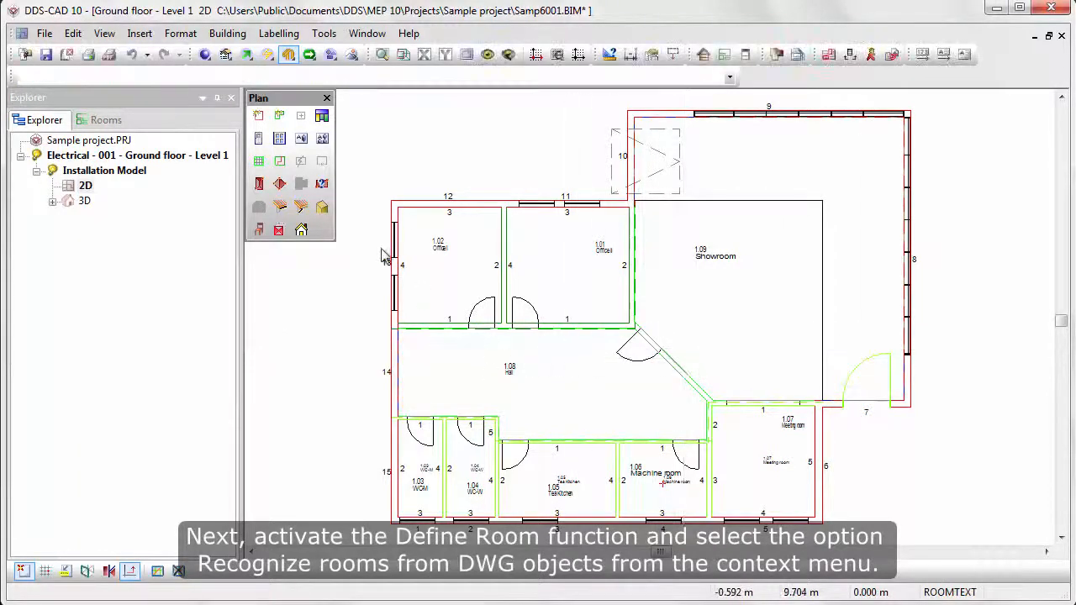
Restart Define Room with recognition from DWG objects and generate hall 1.08 and showroom 1.09
left_click(284, 139)
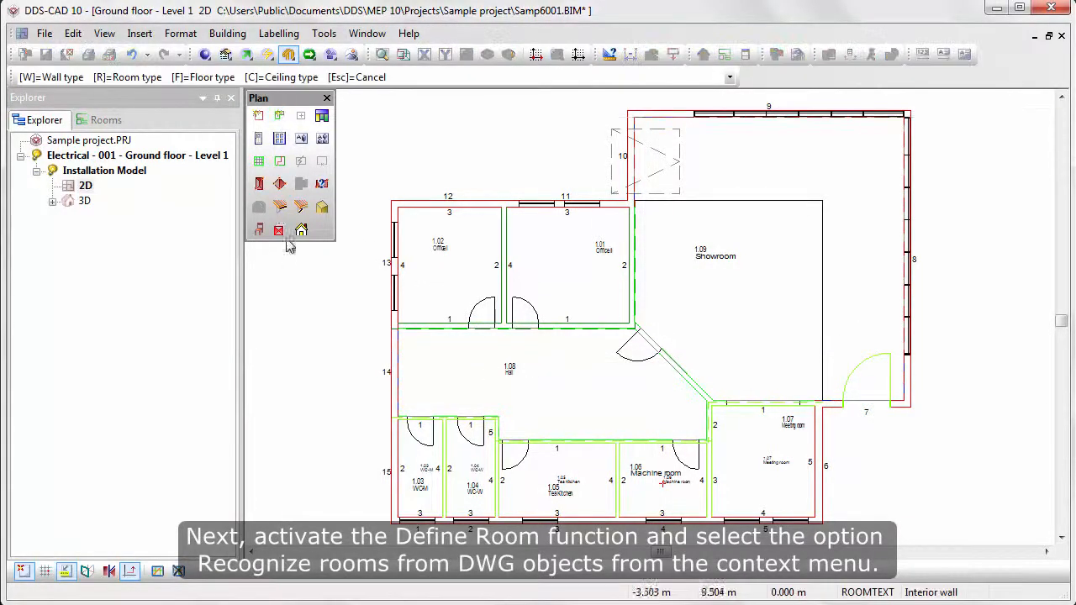
right_click(296, 335)
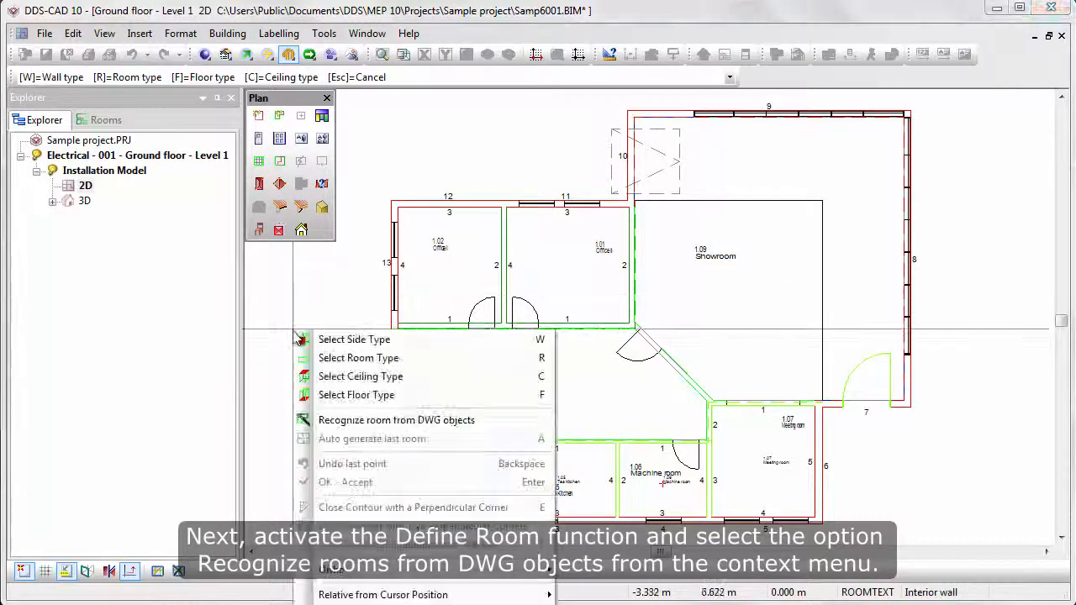
left_click(516, 420)
left_click(524, 418)
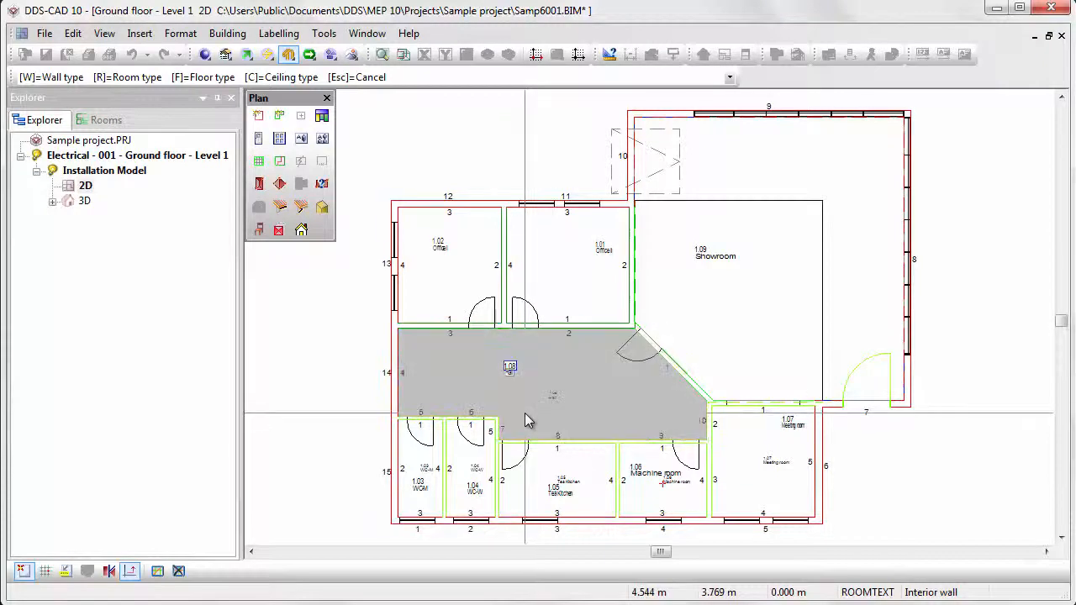
left_click(720, 344)
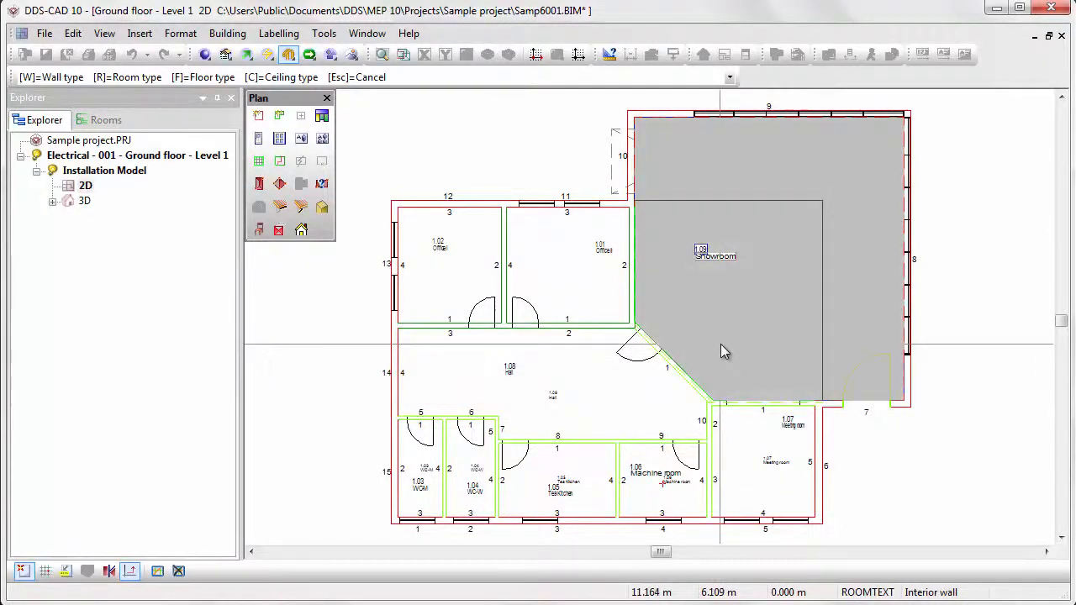
left_click(720, 343)
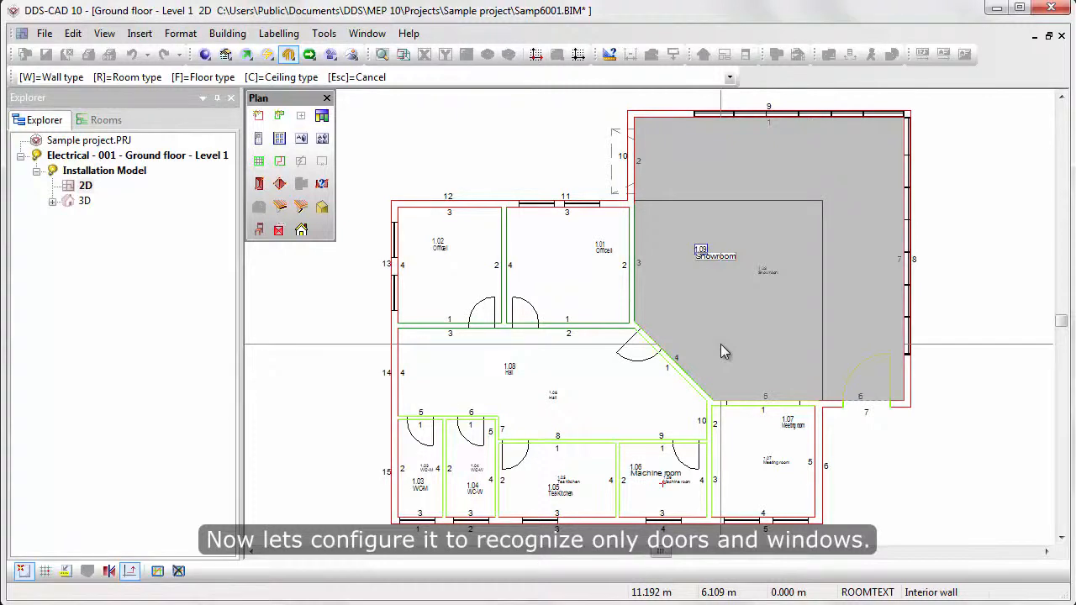
Disable recognition of the room inner outline and enable recognition of doors and windows
right_click(721, 344)
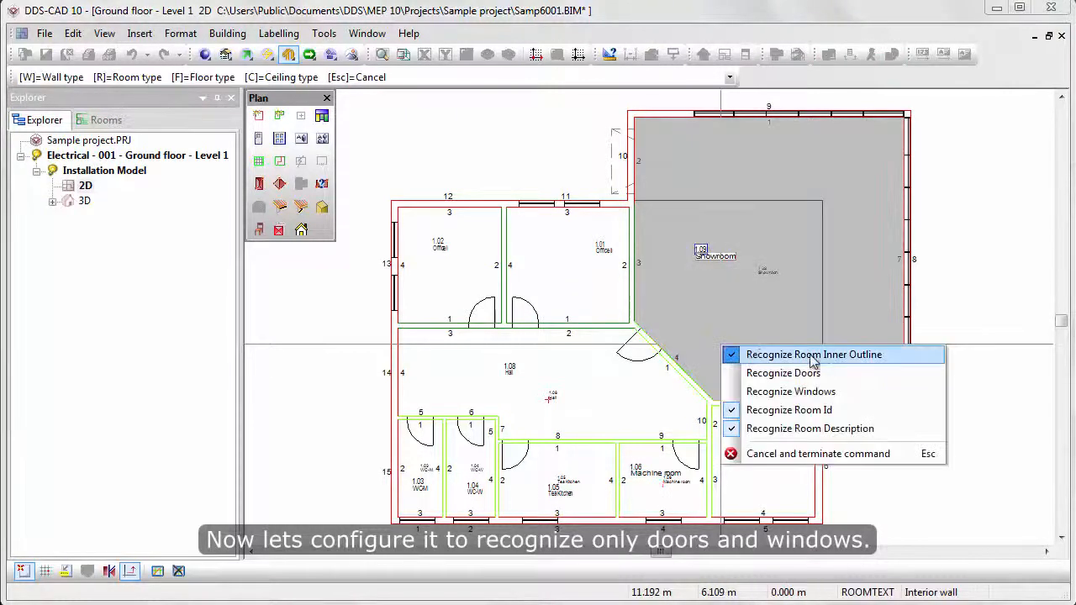
left_click(881, 360)
right_click(750, 350)
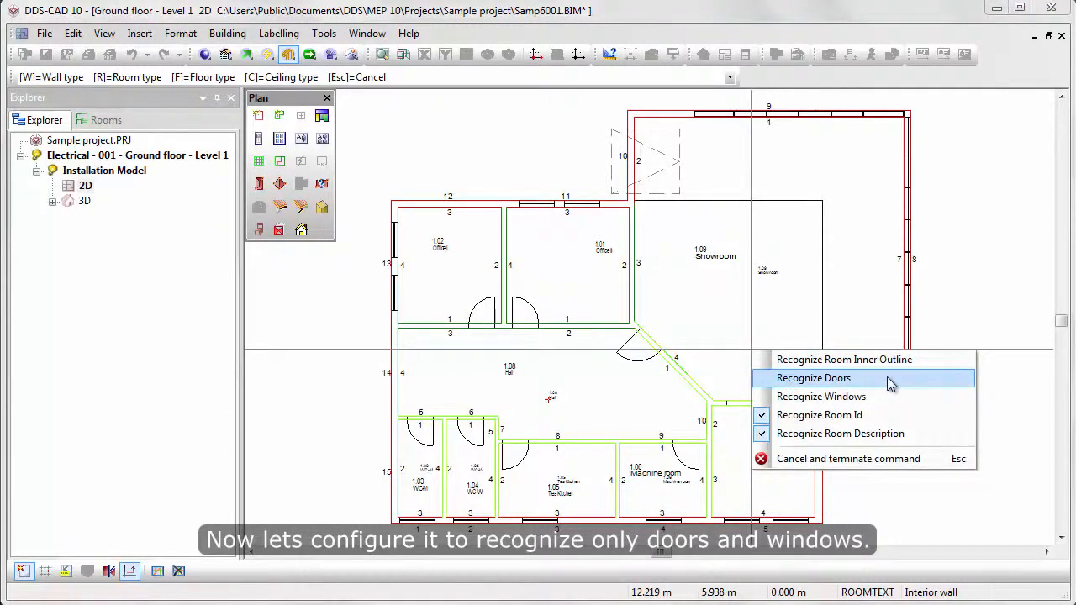
left_click(891, 379)
right_click(753, 354)
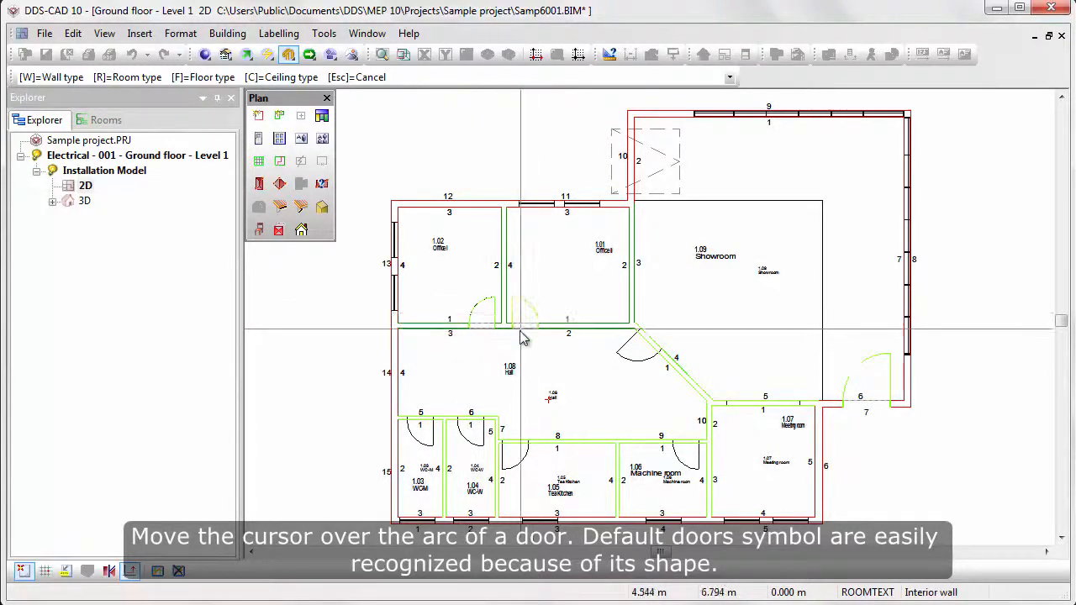
Generate doors from the DWG door arcs of the offices, WCs, tea kitchen, machine room and the diagonal showroom wall
left_click(426, 448)
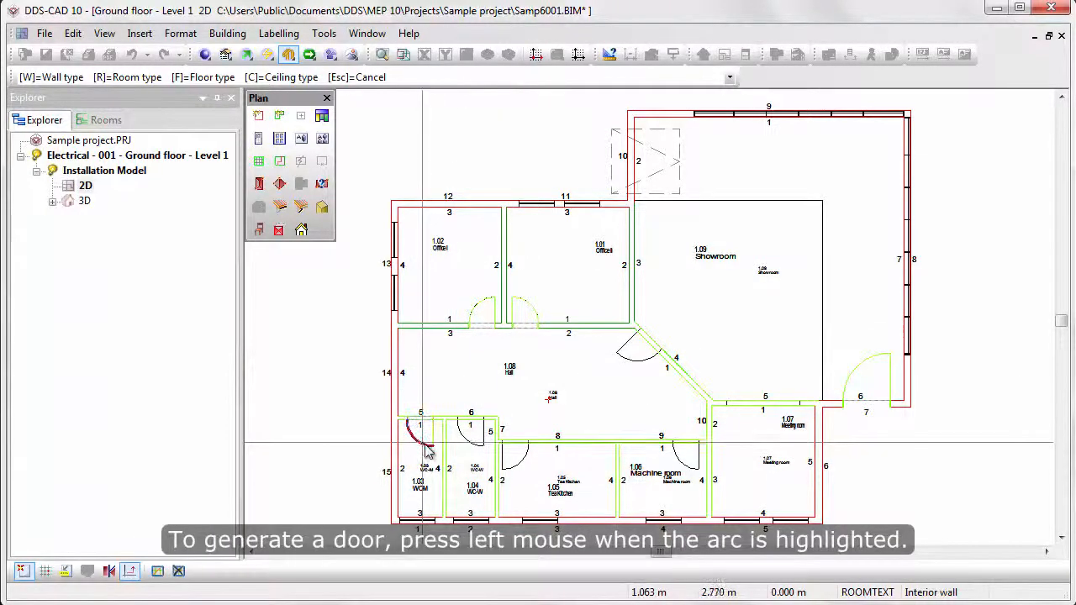
left_click(476, 448)
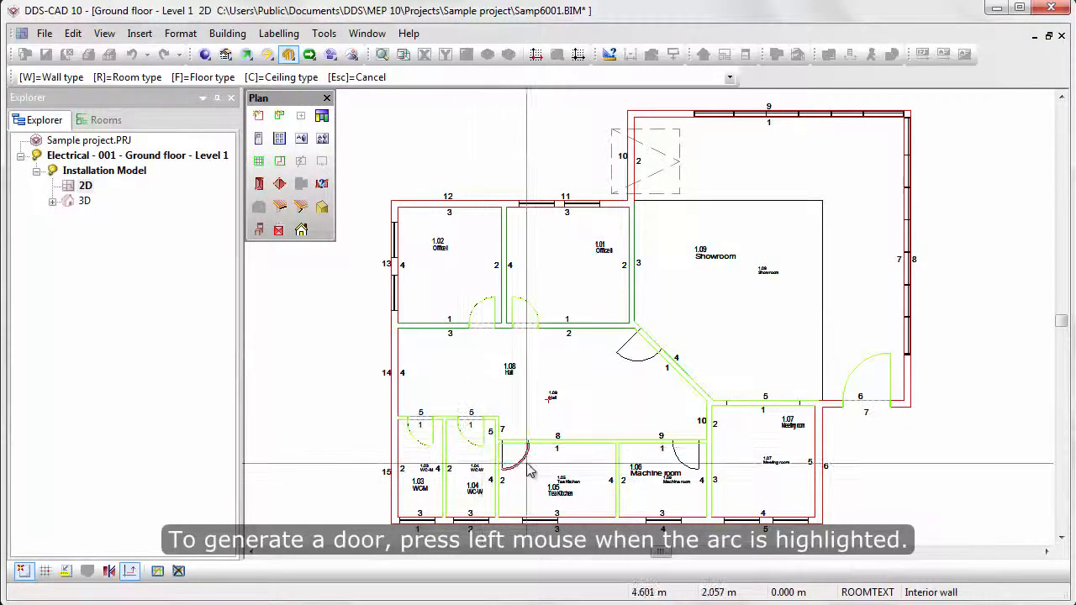
left_click(676, 458)
left_click(623, 360)
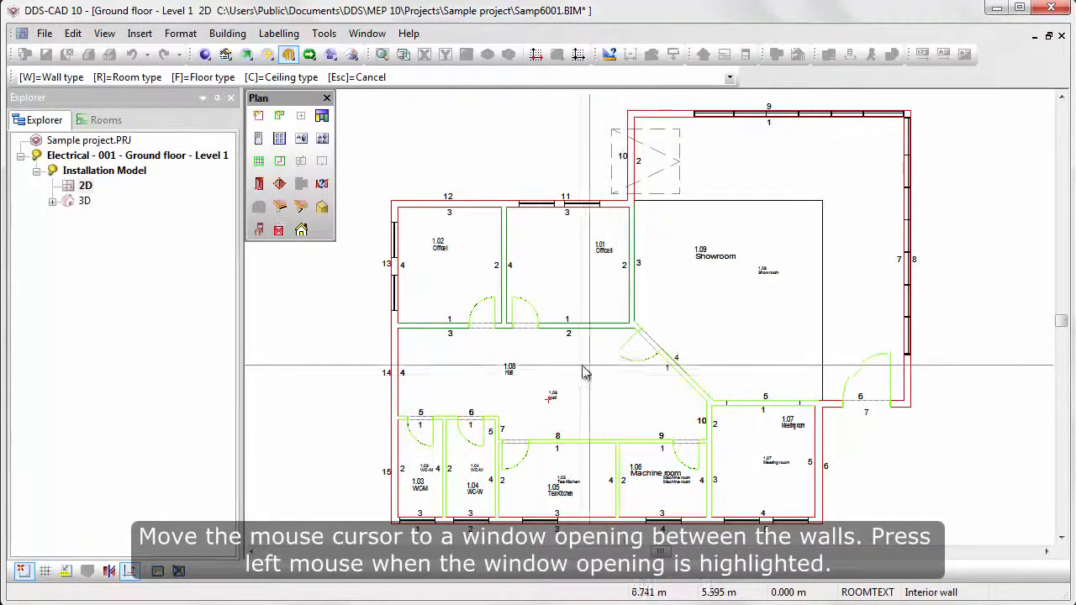
Generate windows from the DWG openings in the exterior walls of the offices, WCs, tea kitchen, machine room and meeting room
left_click(397, 243)
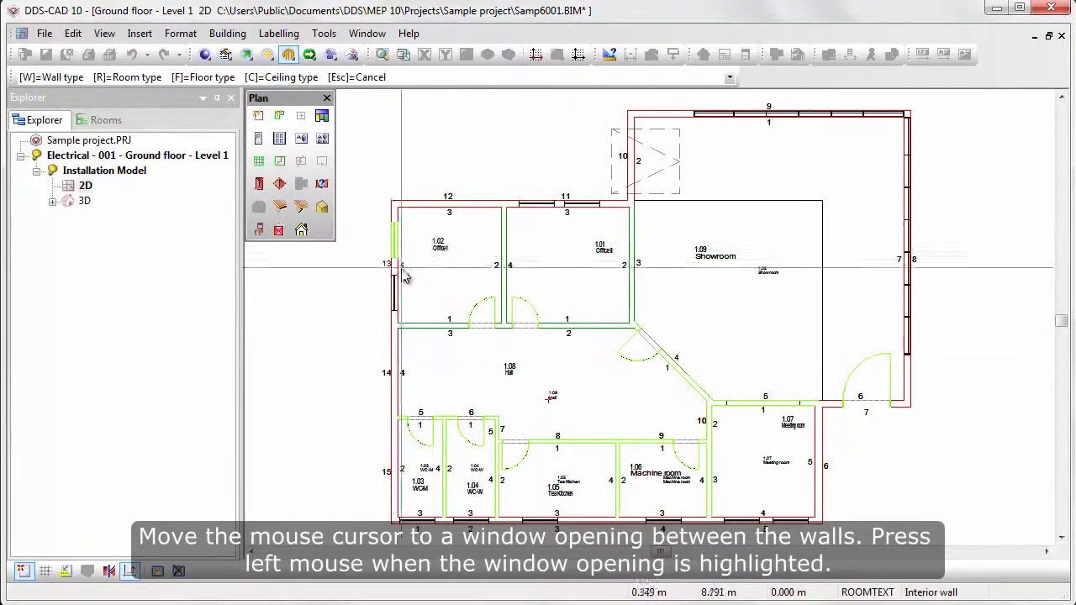
left_click(538, 204)
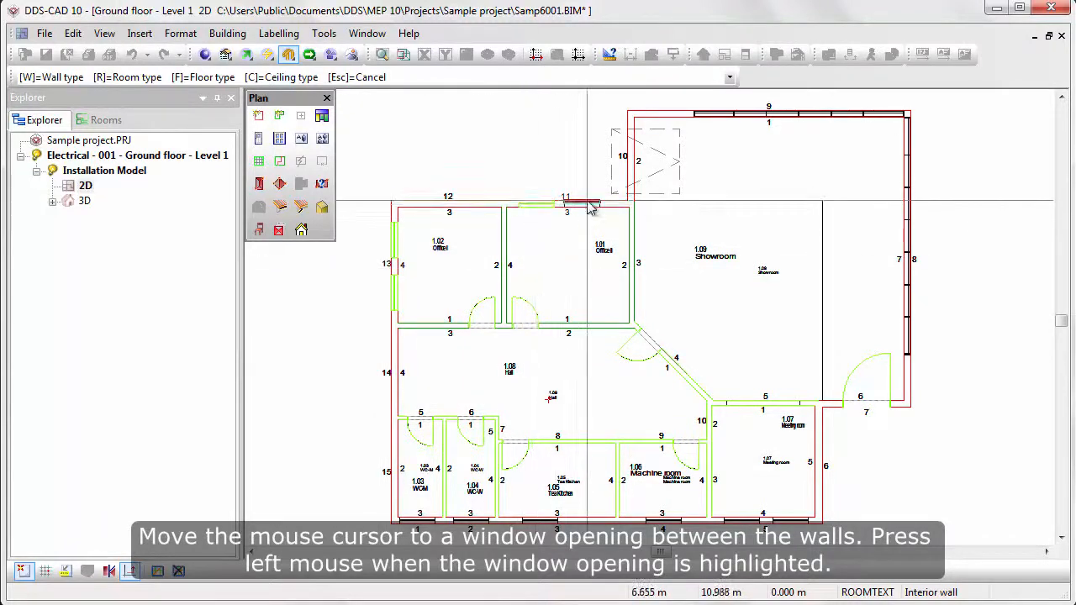
left_click(590, 207)
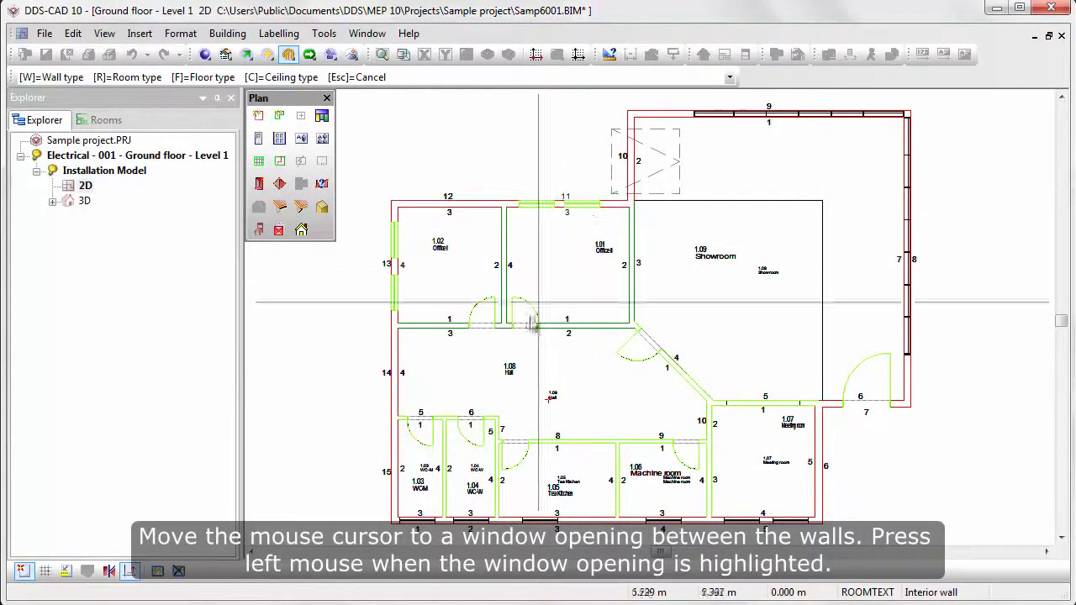
left_click(419, 520)
left_click(466, 520)
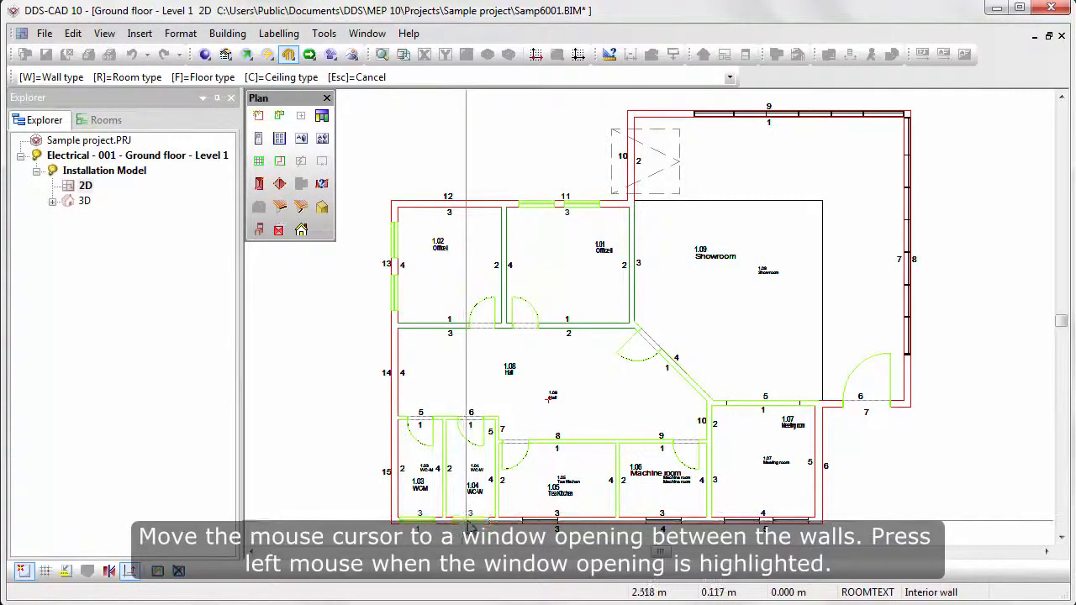
left_click(537, 521)
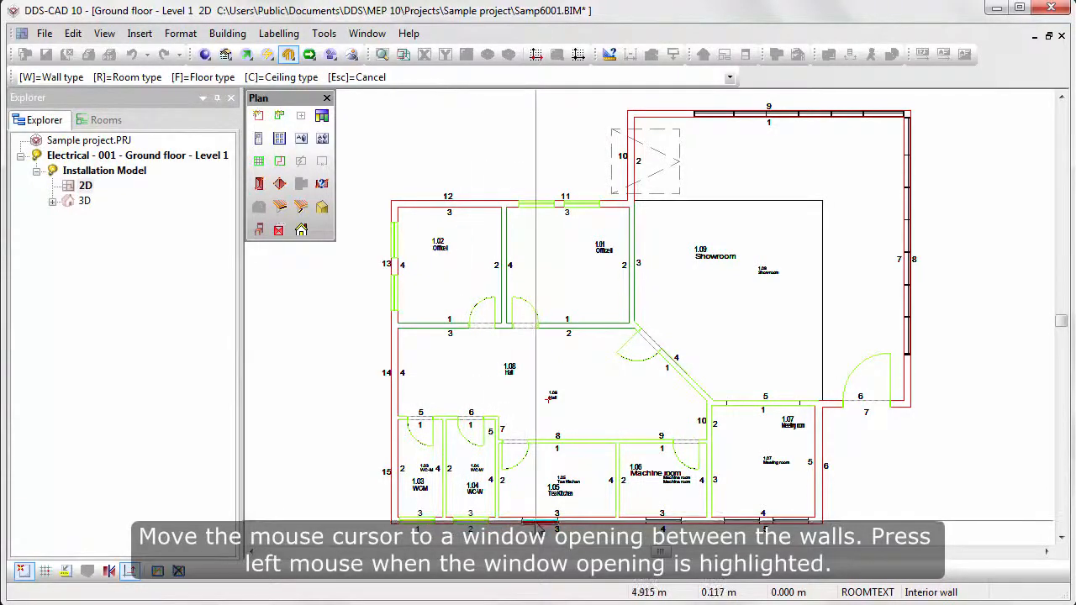
left_click(661, 524)
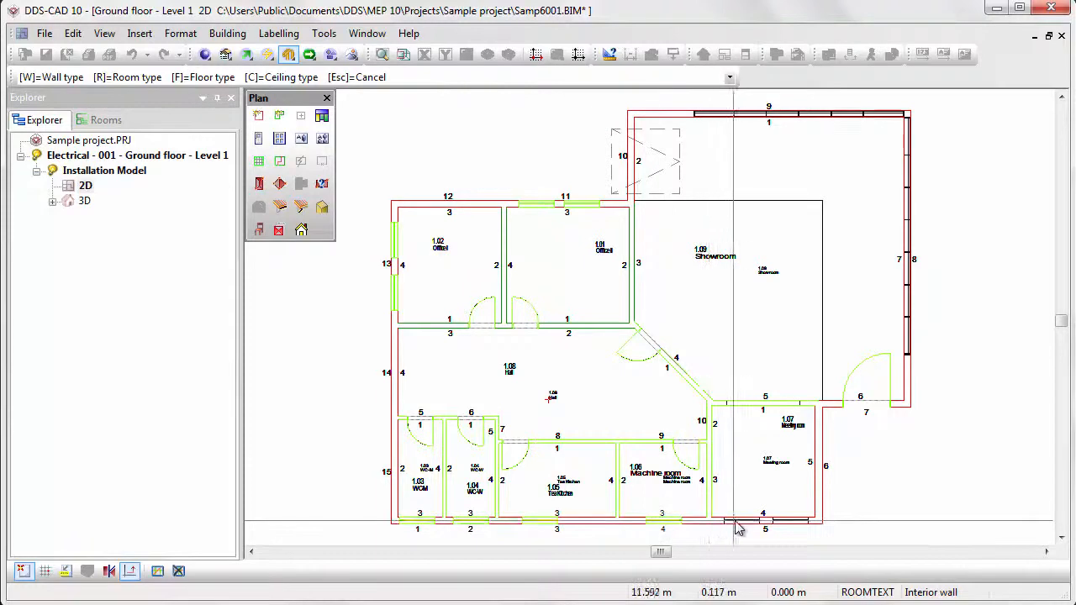
left_click(788, 524)
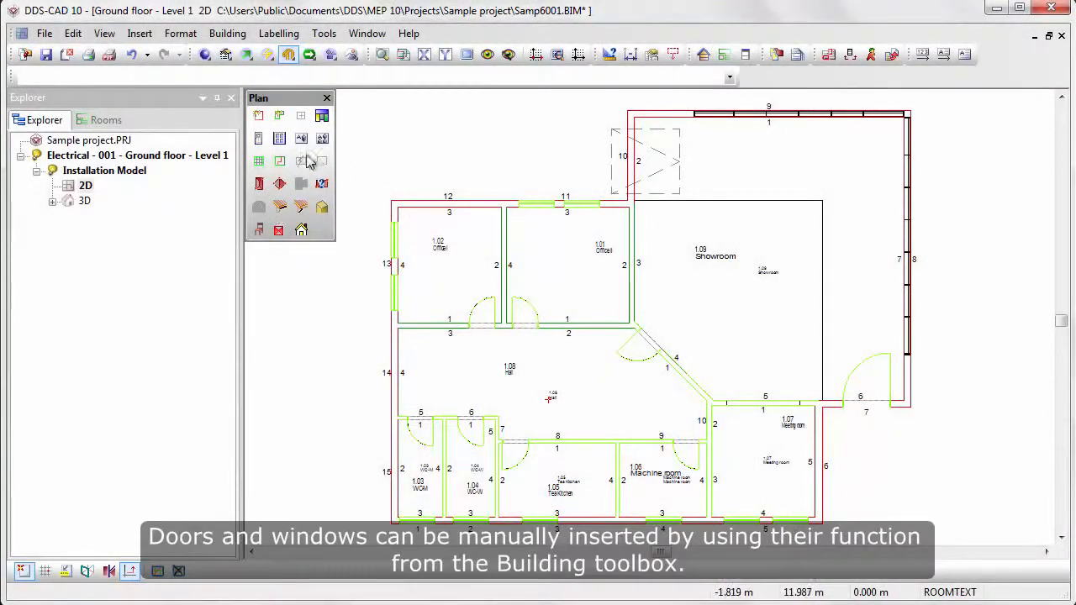
Start a manual window insertion with product AF009, Window wall room high segments
left_click(286, 145)
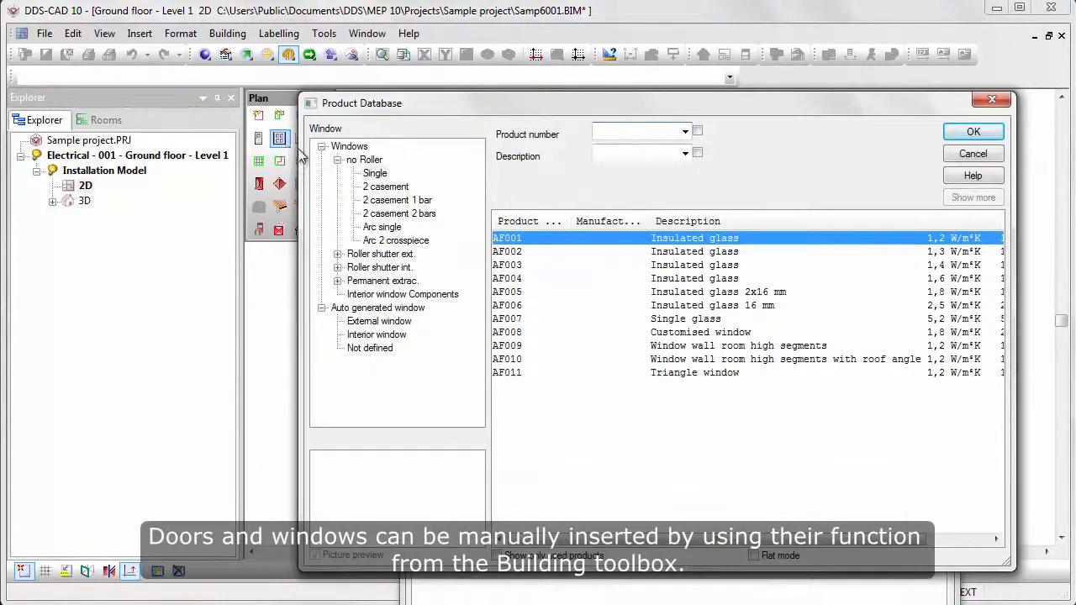
left_click(790, 348)
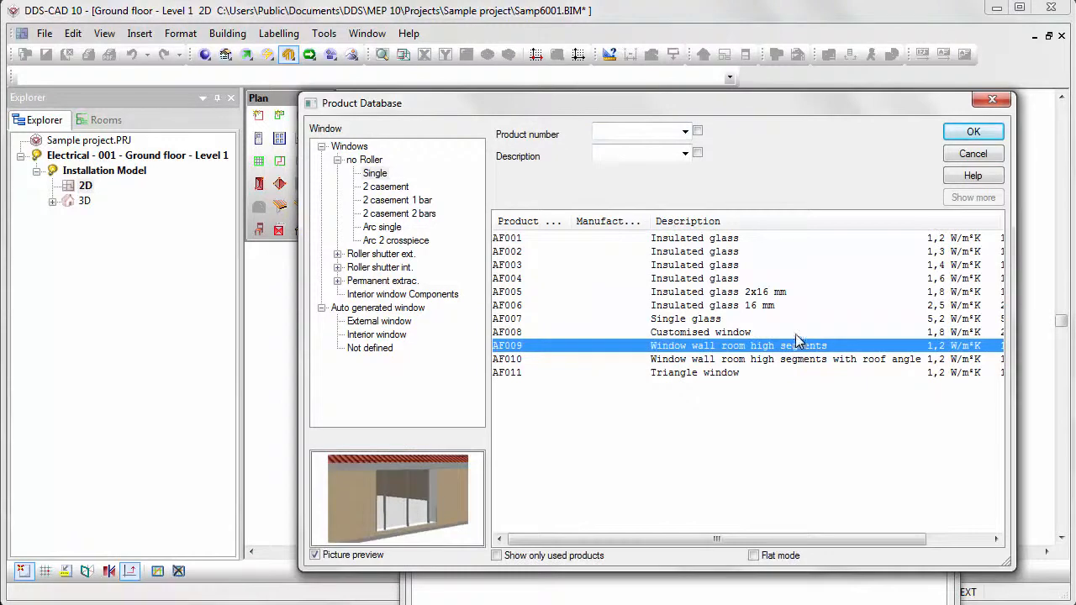
left_click(972, 132)
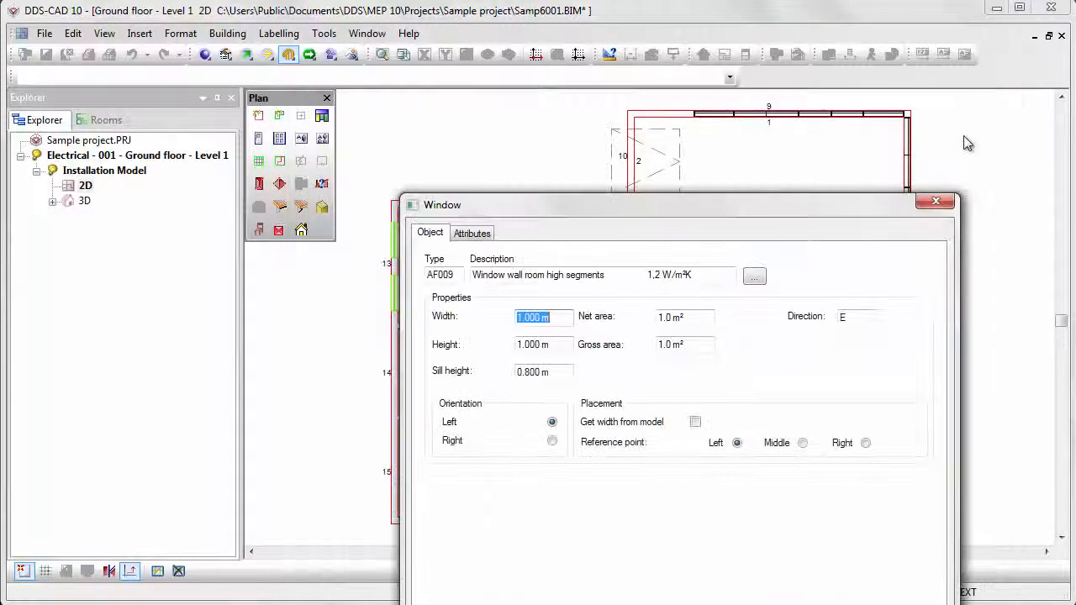
Set the window's height to 3.000 m and sill height to 0, and take its width from the model
left_click_drag(794, 213, 717, 108)
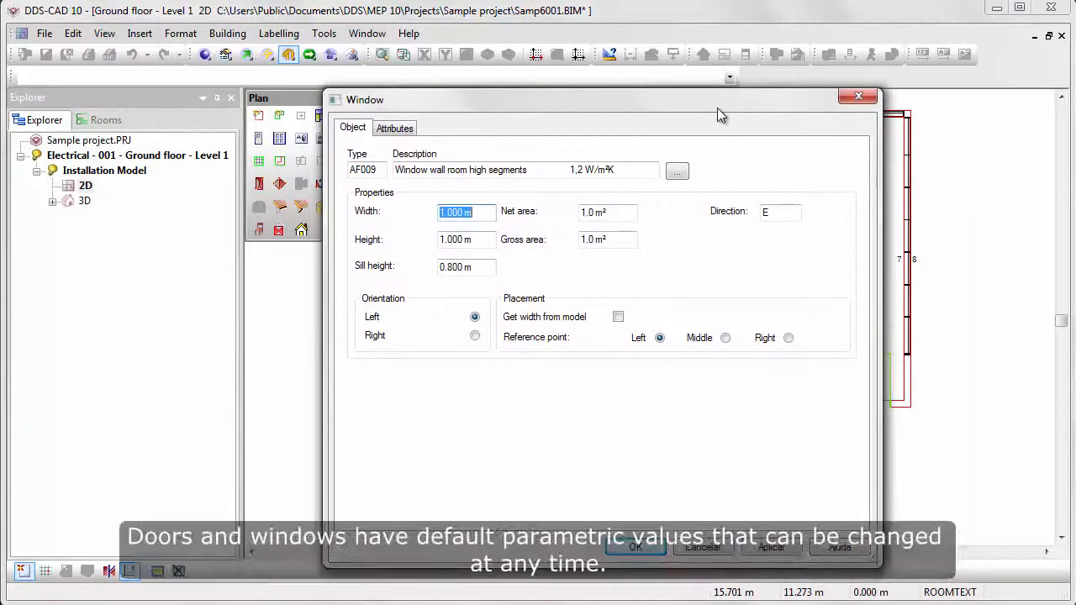
double_click(488, 242)
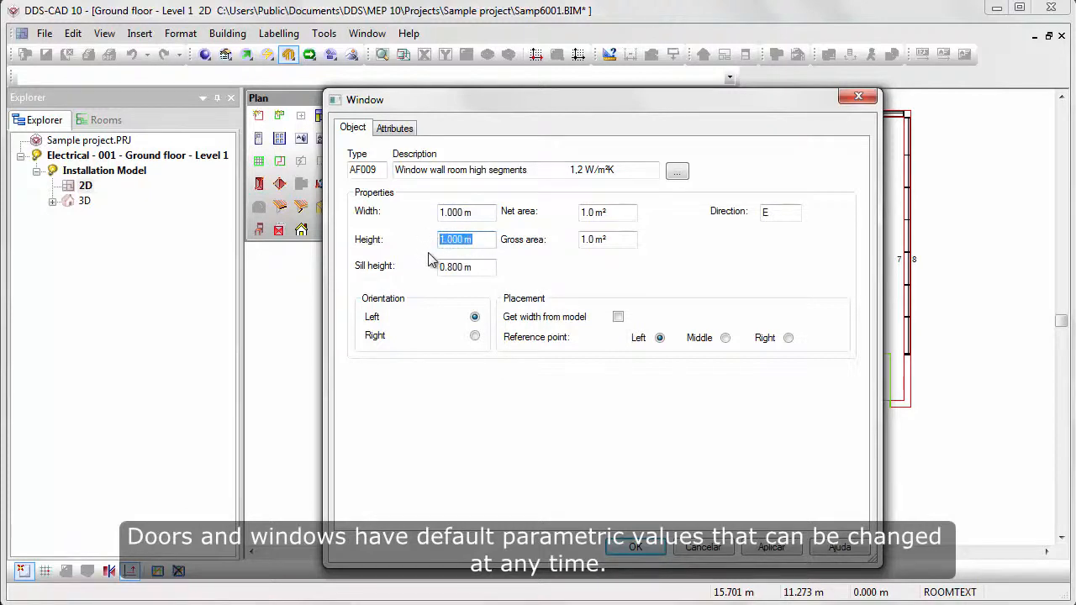
left_click_drag(476, 269, 422, 271)
type("0")
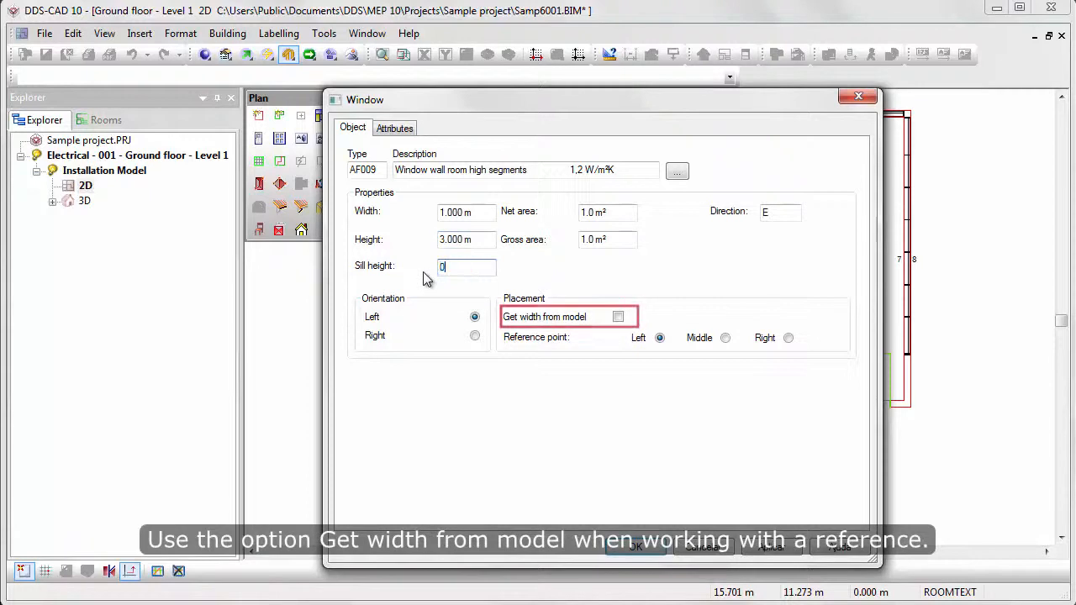
left_click(619, 317)
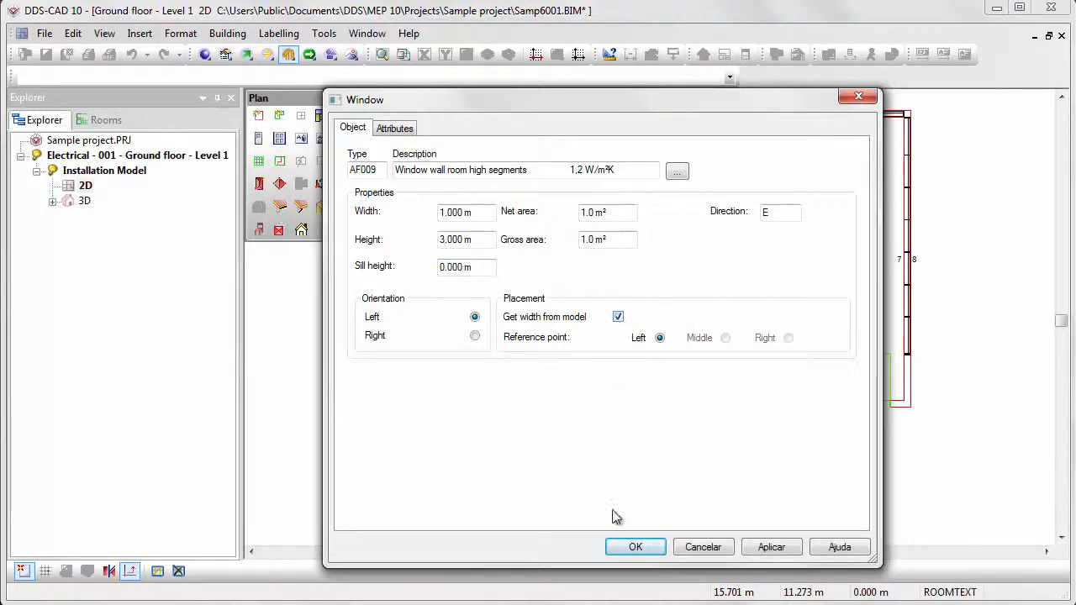
left_click(618, 546)
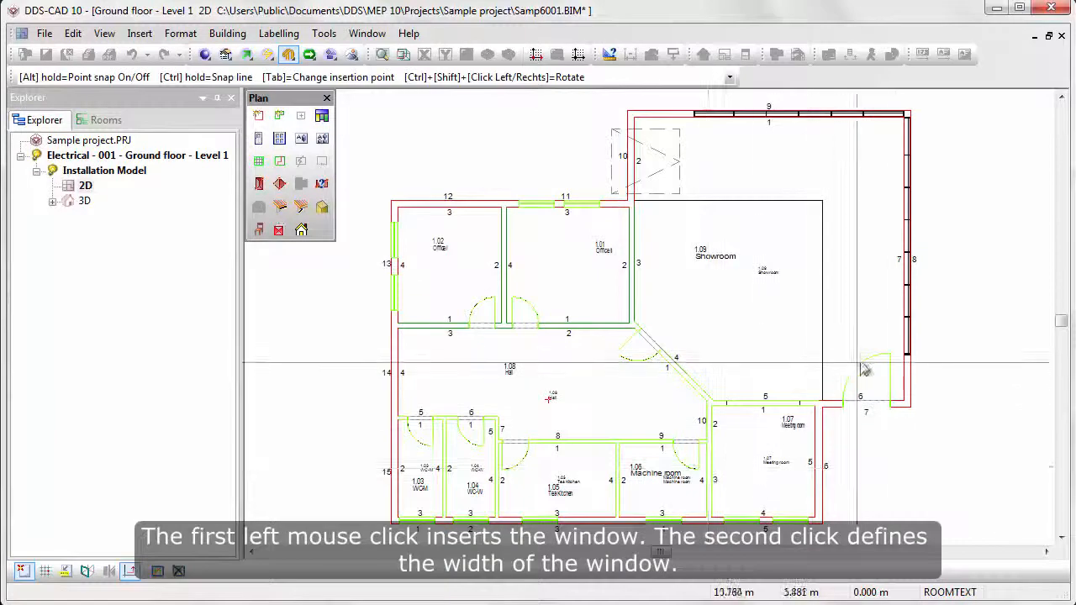
Insert the window walls along the long glazed openings of showroom exterior walls 8 and 9, following the DWG reference
left_click(908, 358)
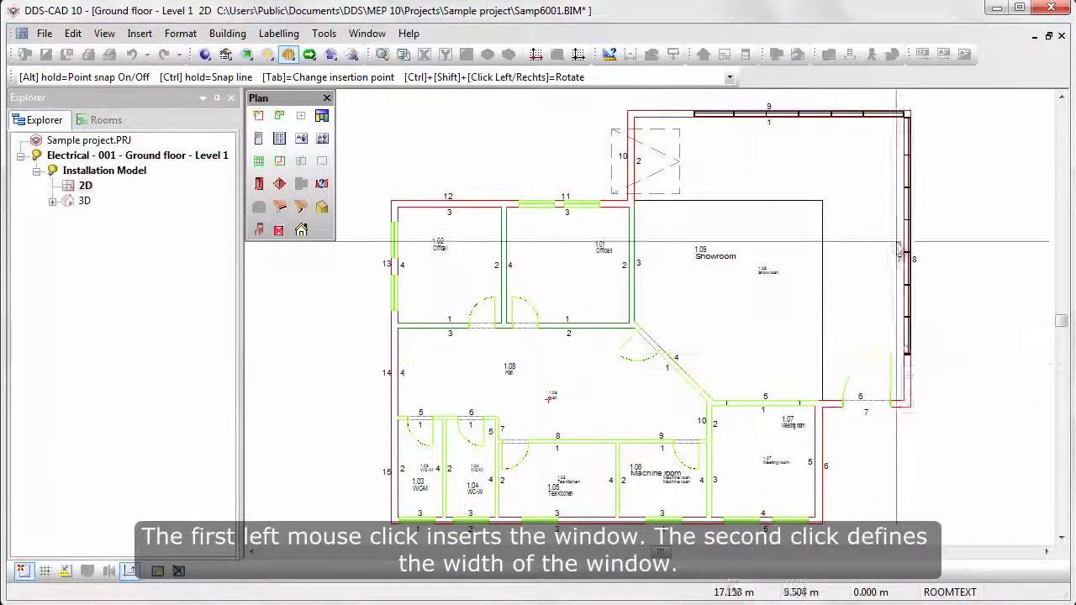
left_click(903, 125)
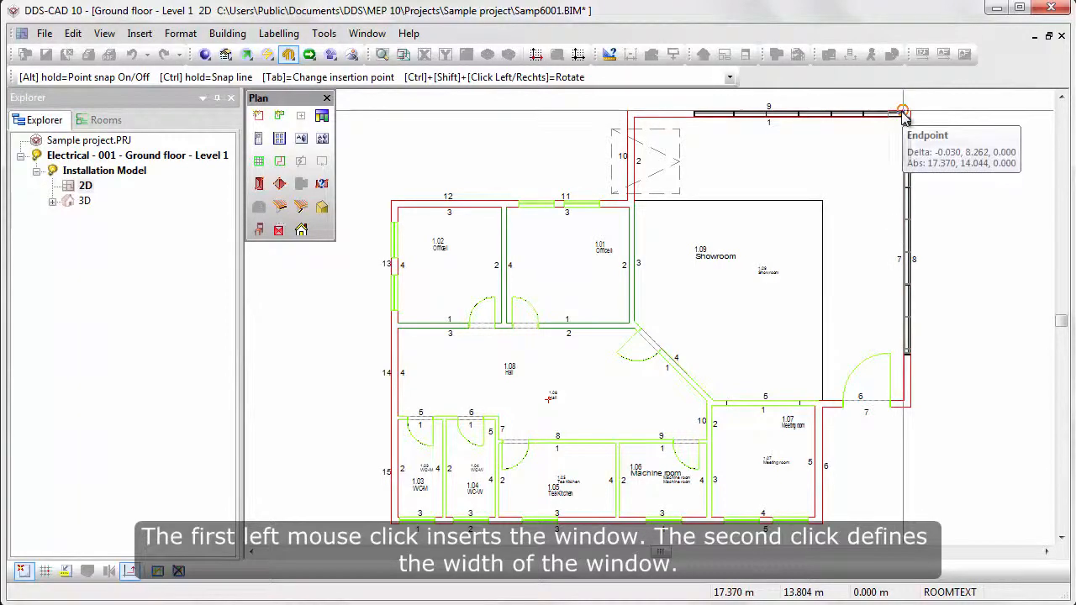
left_click(696, 116)
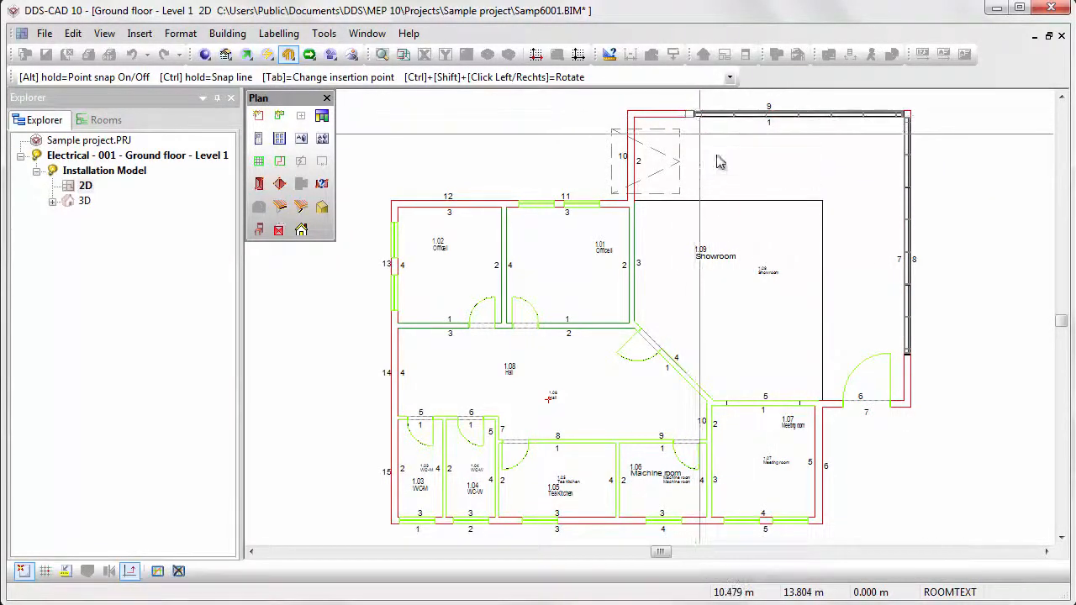
key("Escape")
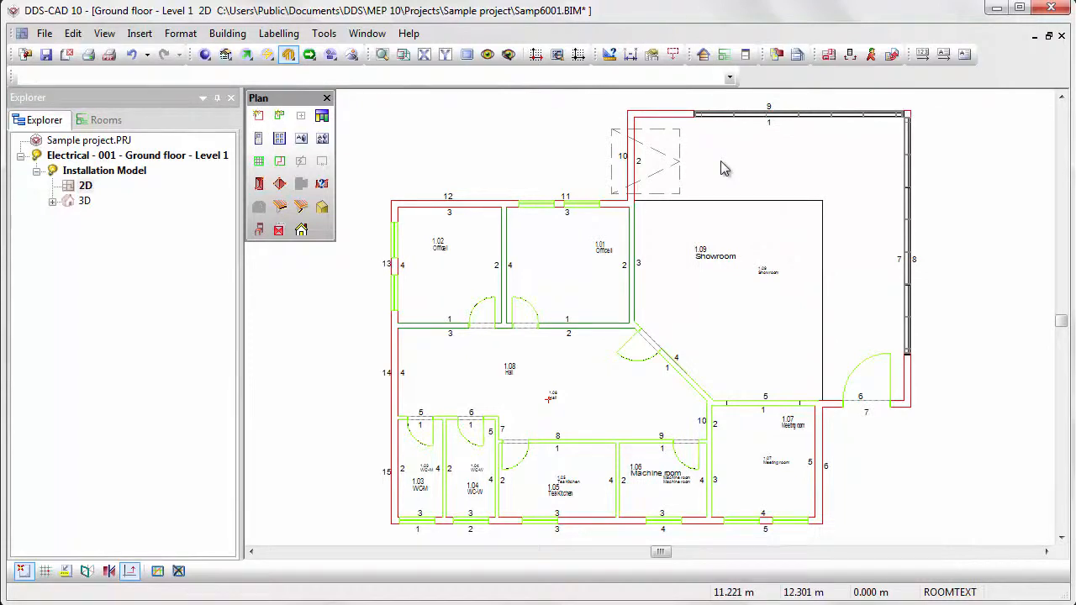
Insert interior door passage IT03, with width taken from the model, in the wall opening between the meeting room and showroom
left_click(263, 143)
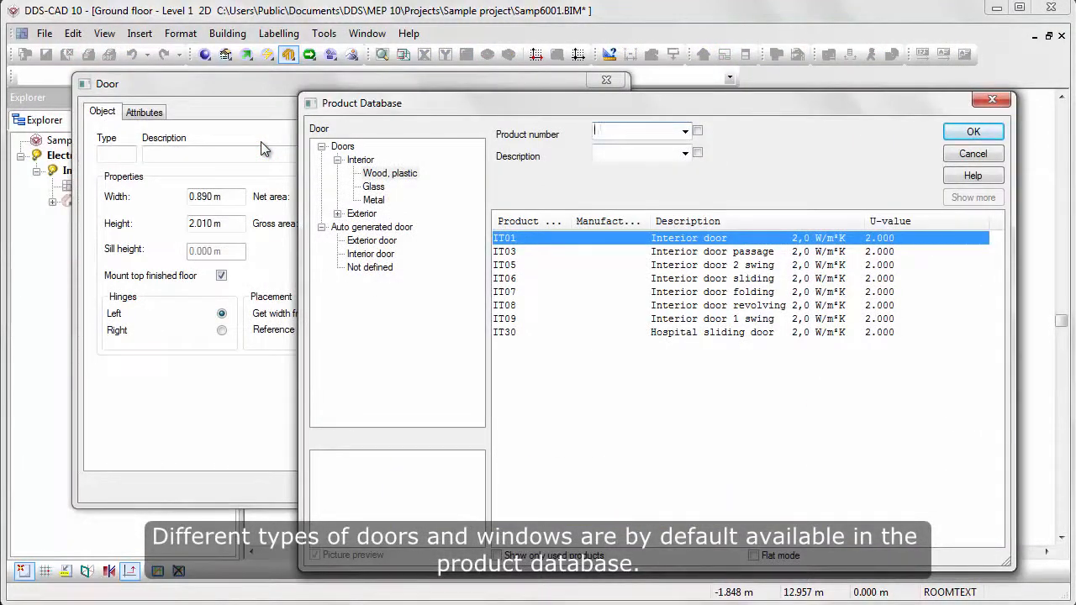
left_click(784, 252)
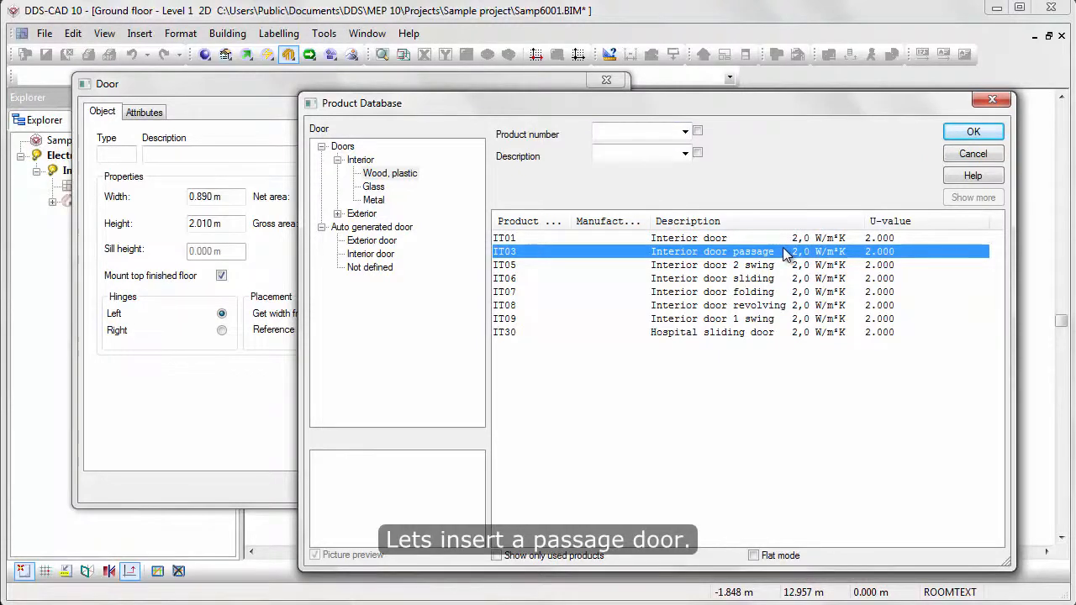
left_click(966, 135)
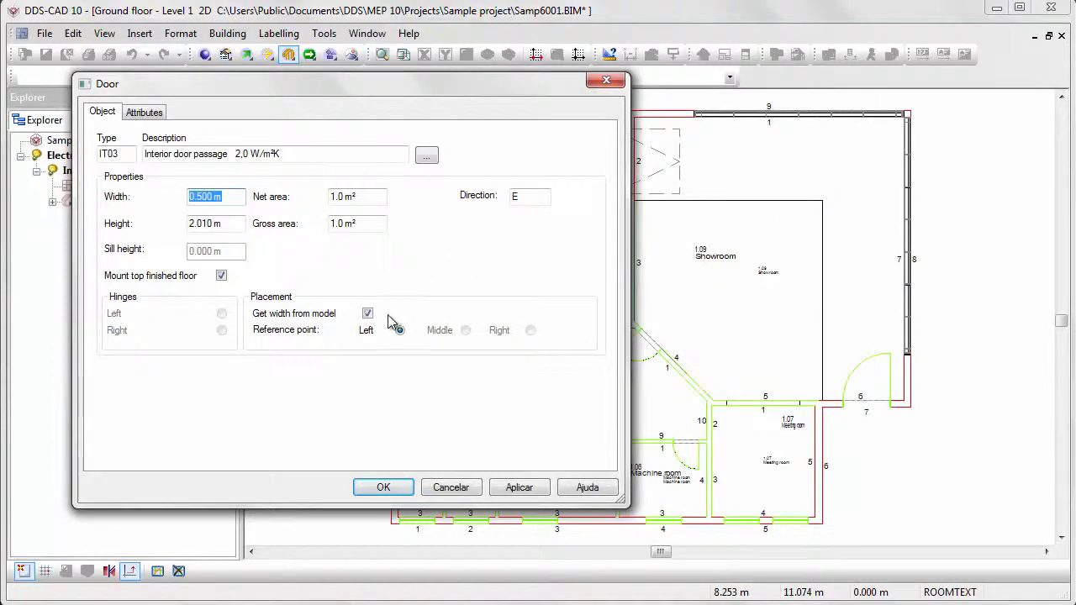
left_click(385, 489)
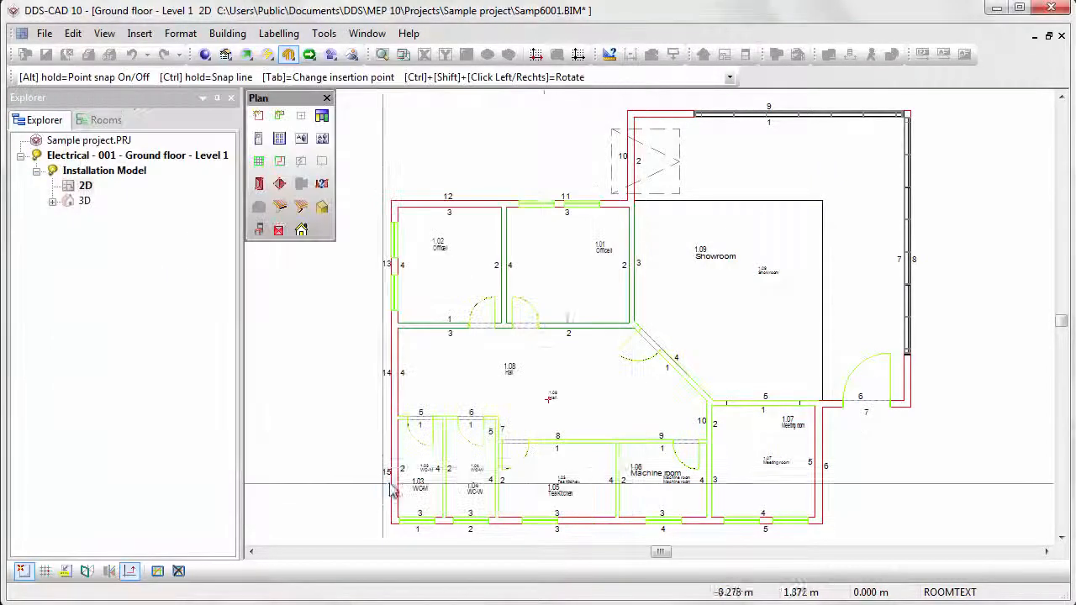
left_click(727, 405)
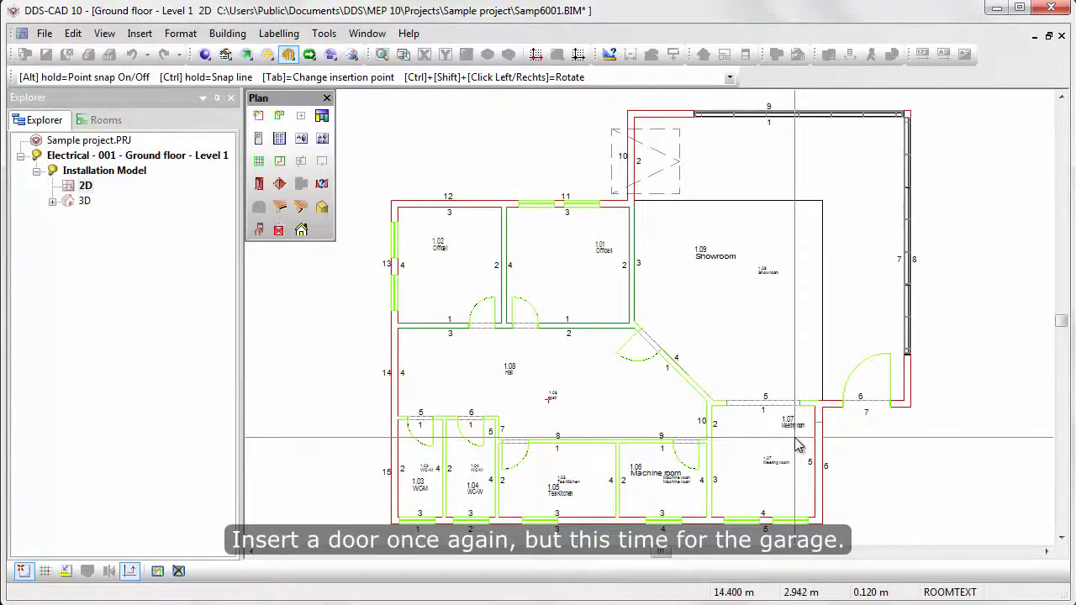
Insert another passage door about 2.2 m wide across the garage opening in showroom wall 10
left_click(634, 196)
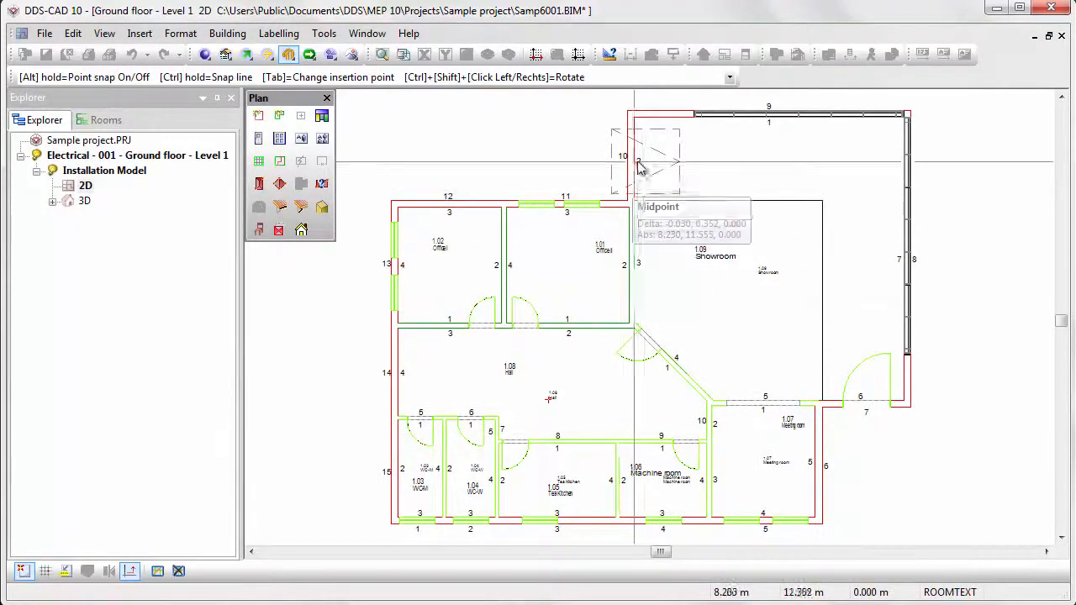
left_click(635, 132)
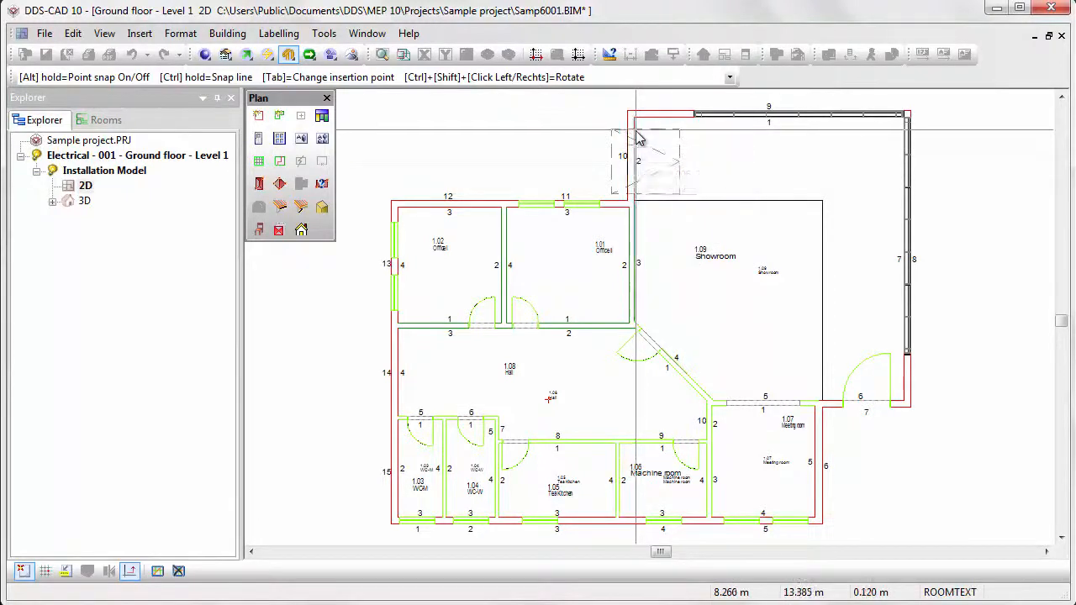
key("Escape")
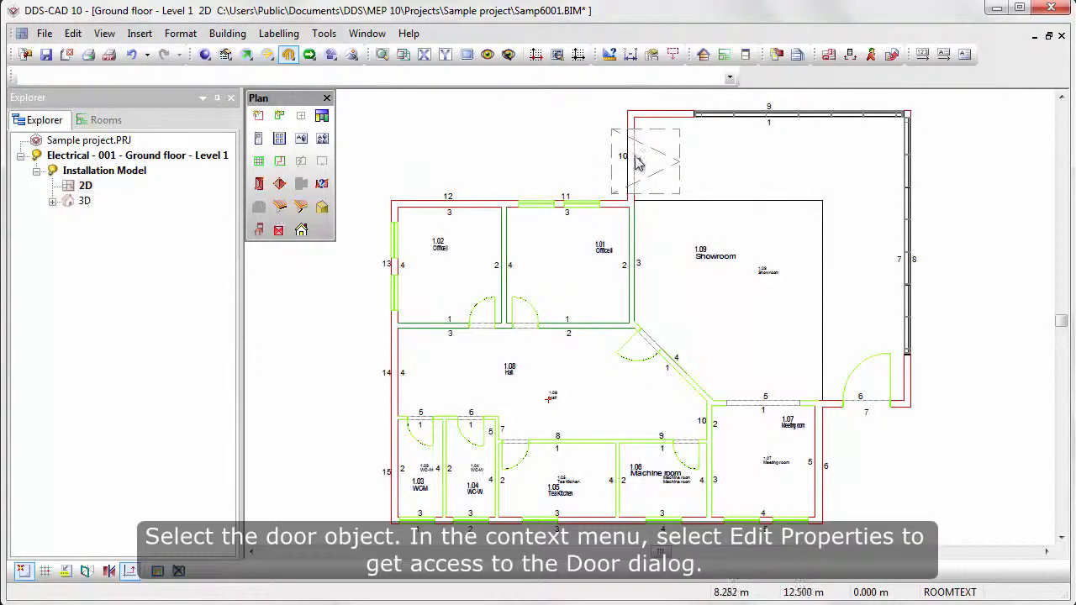
Change the door in showroom wall 10 to the exterior metal product AT25, Garage door
left_click(646, 171)
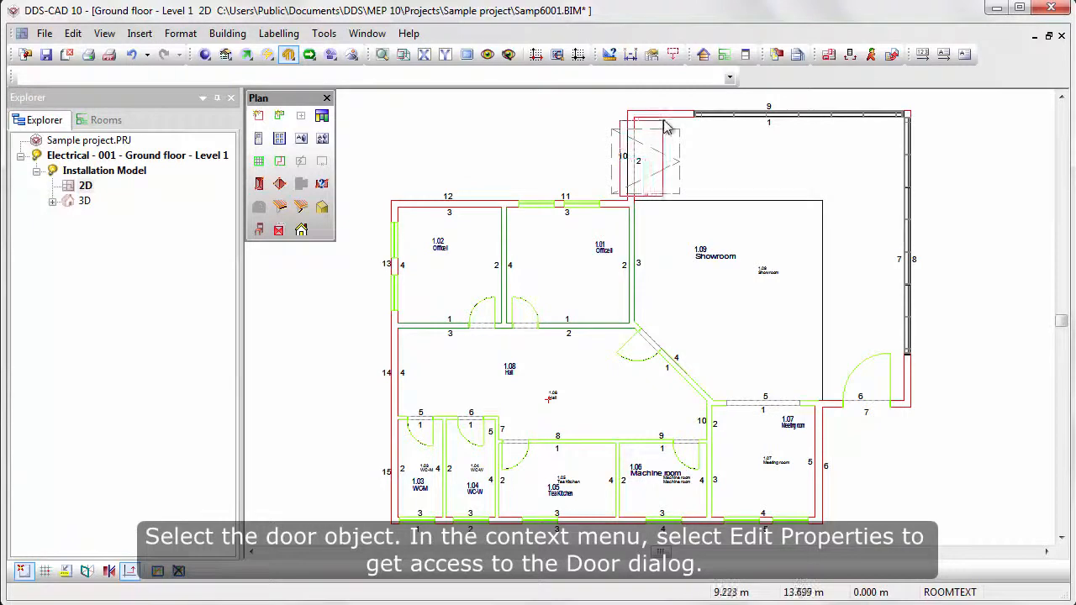
right_click(666, 126)
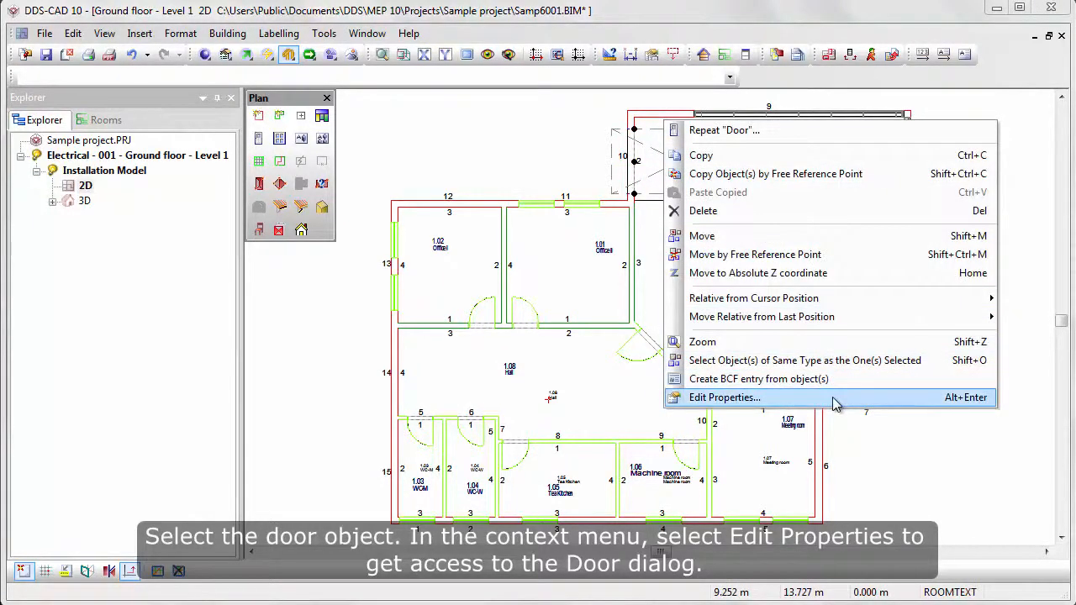
left_click(725, 397)
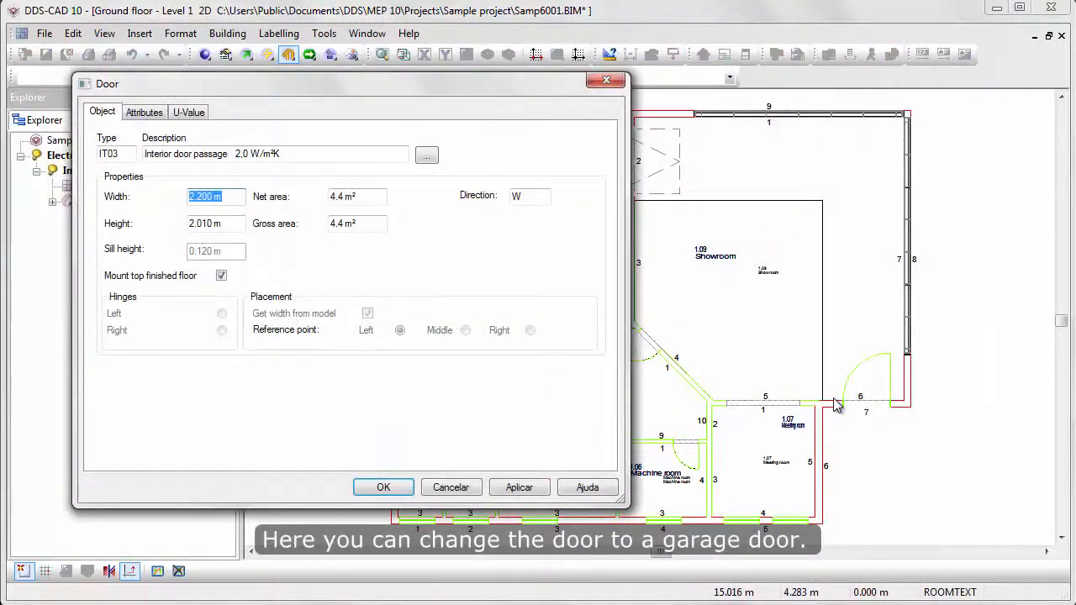
left_click(427, 156)
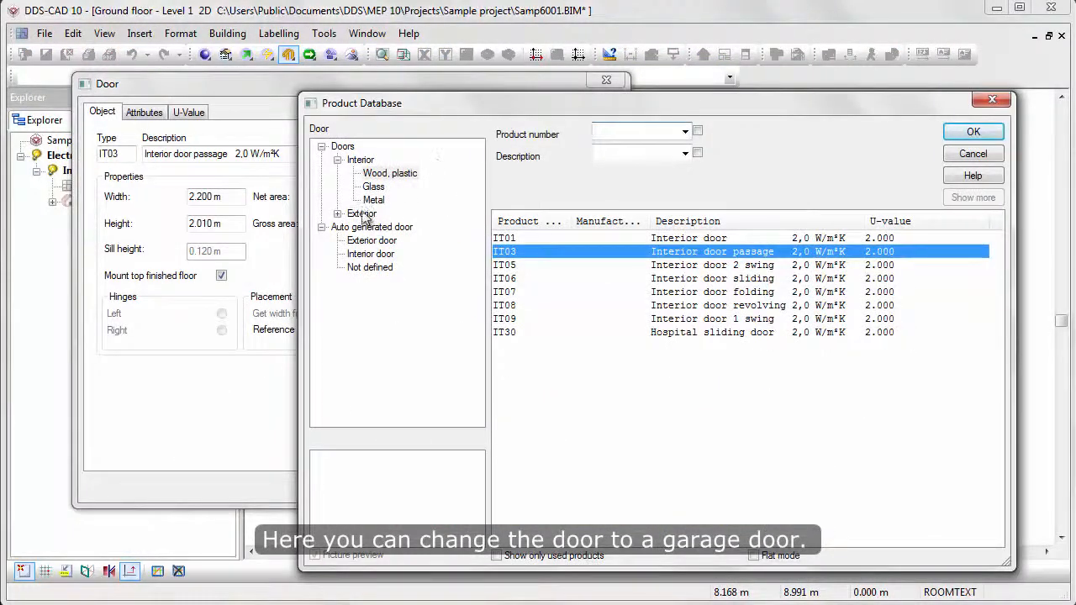
left_click(338, 214)
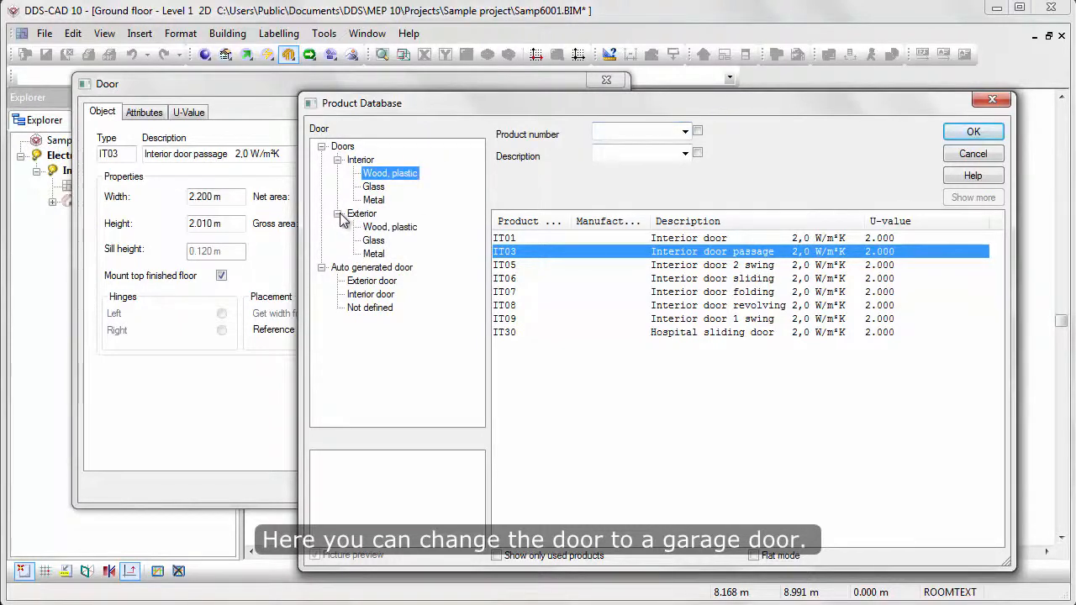
left_click(373, 253)
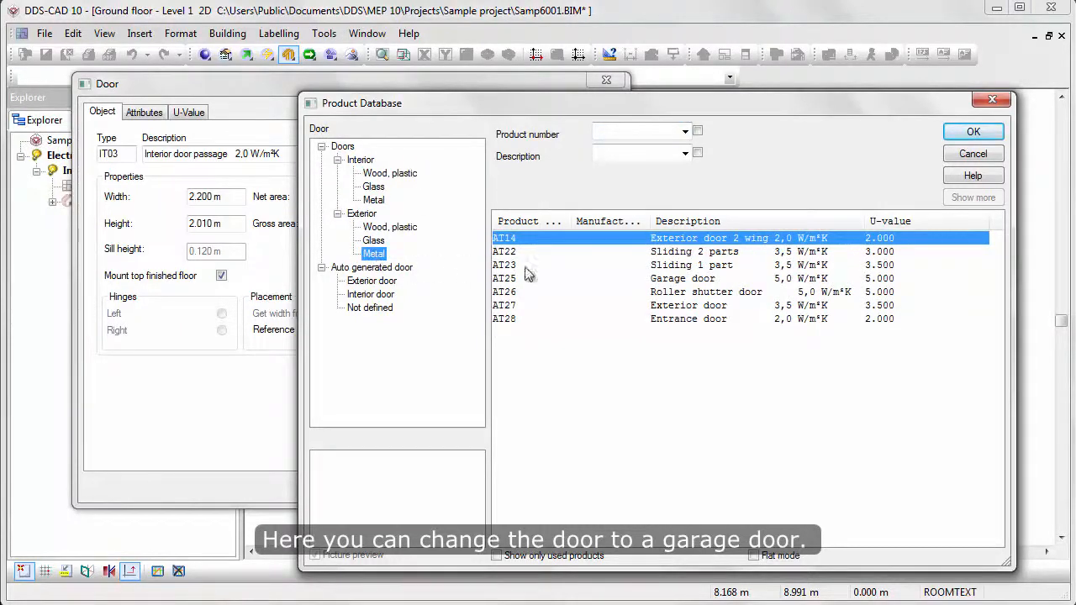
left_click(728, 279)
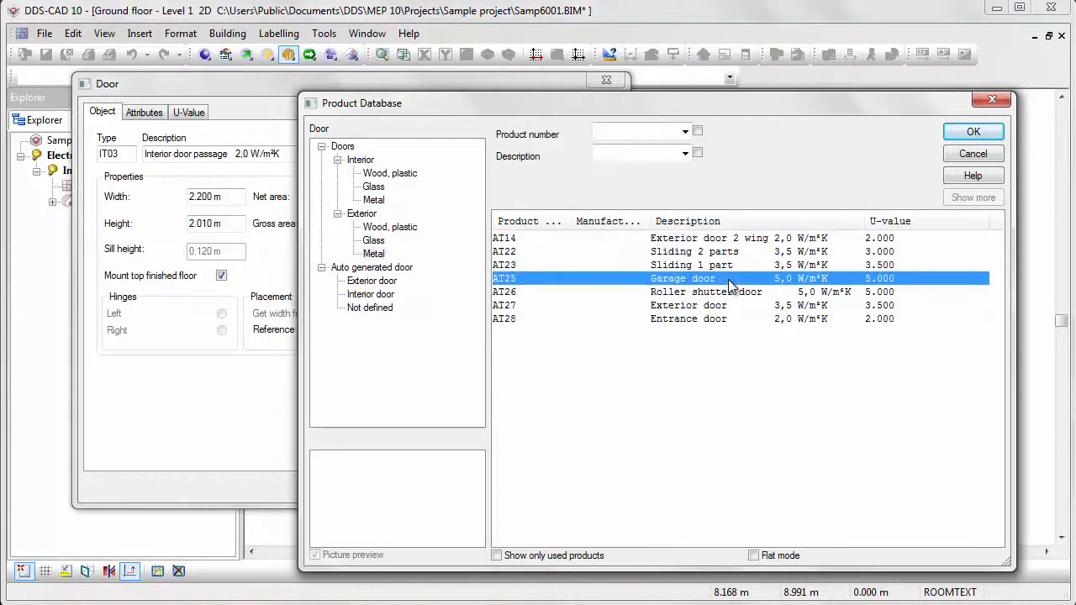
left_click(952, 137)
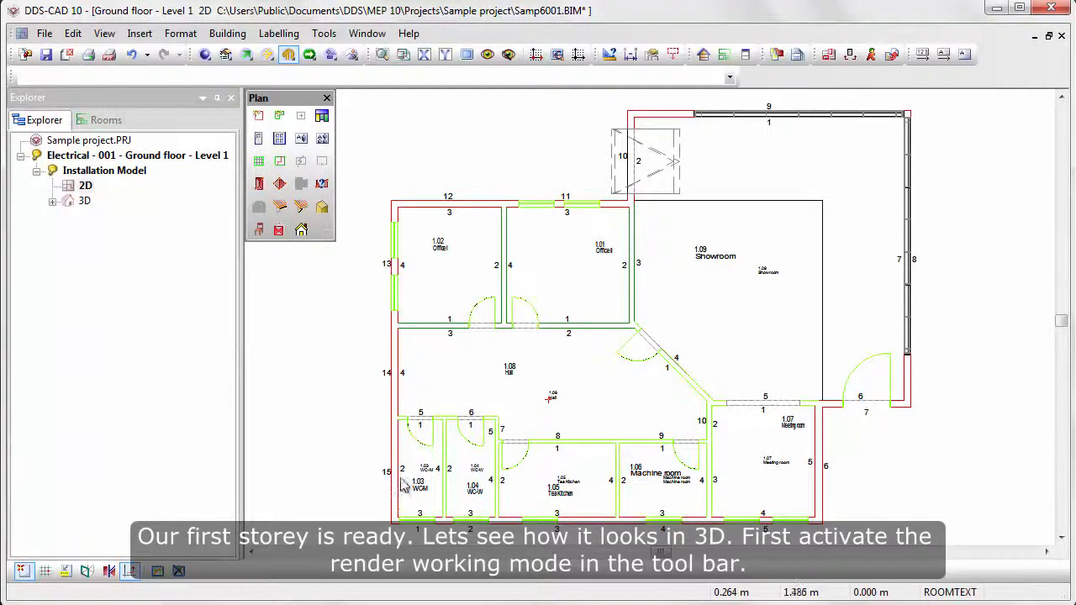
View the ground floor as a 3D render, compare the hidden-line, Shaded Cartoon and unshaded colour modes, and rotate the model to view the showroom
left_click(352, 59)
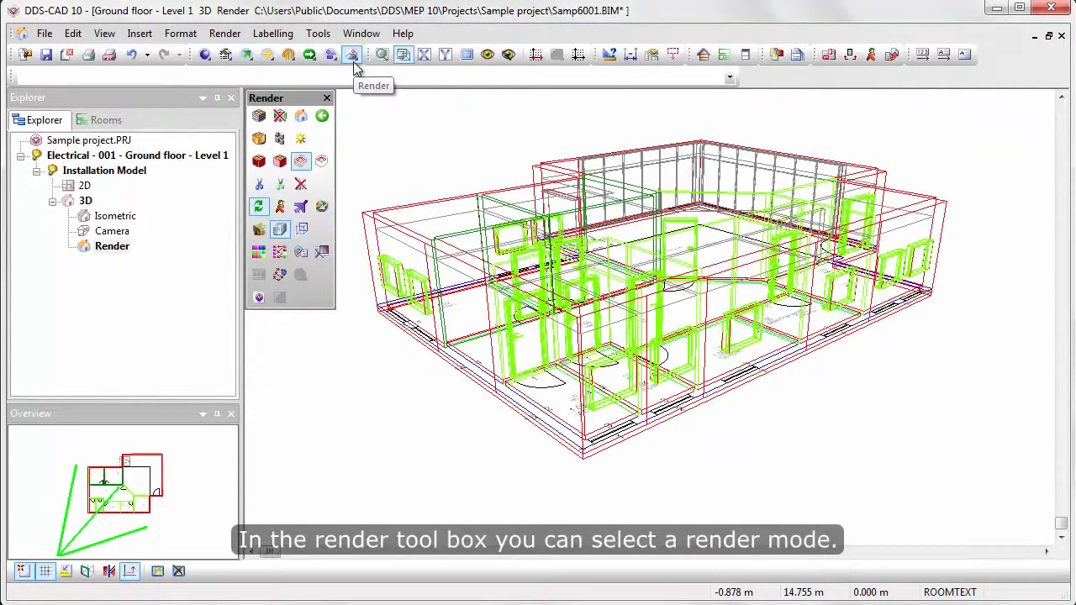
left_click(324, 161)
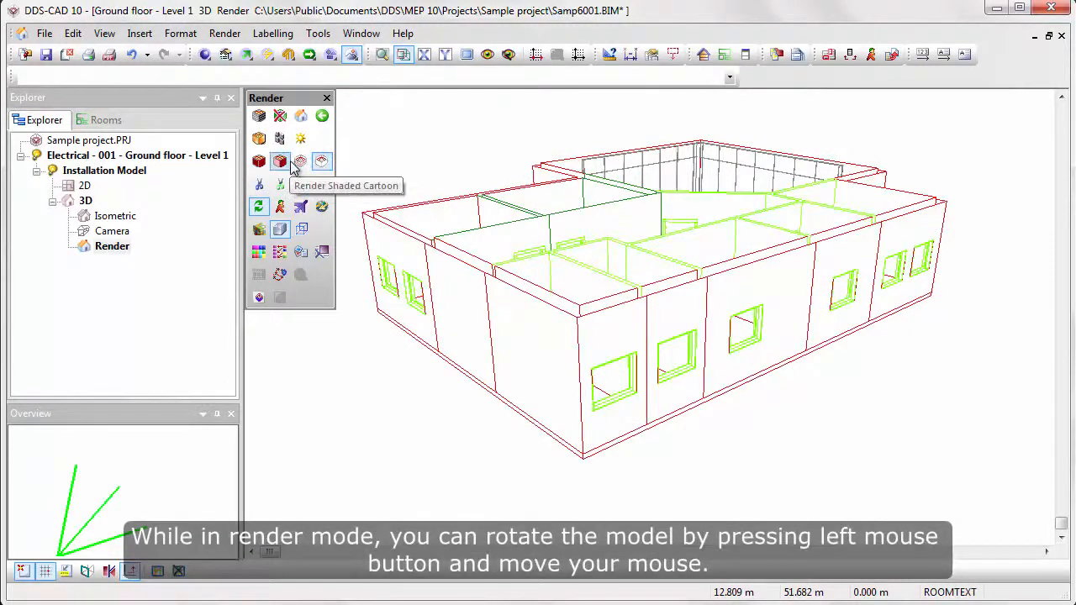
left_click(290, 162)
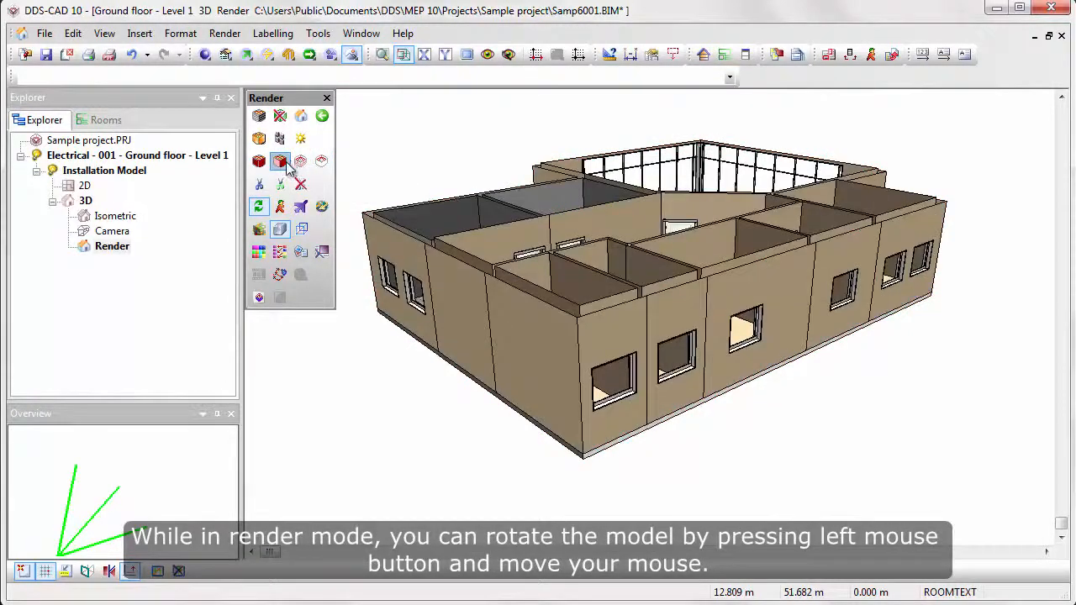
left_click(259, 161)
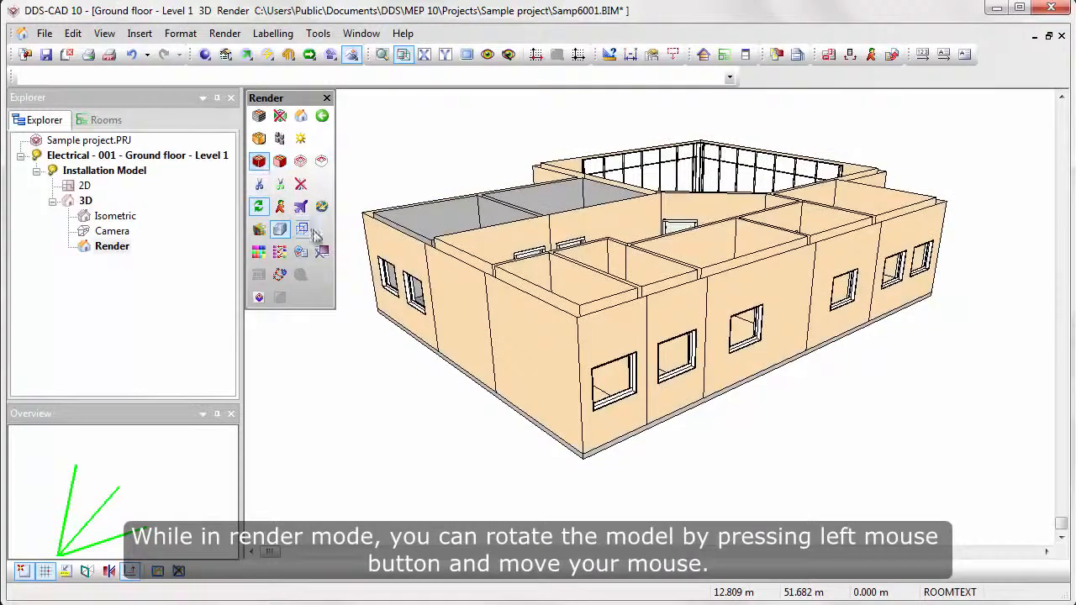
left_click_drag(719, 218, 385, 267)
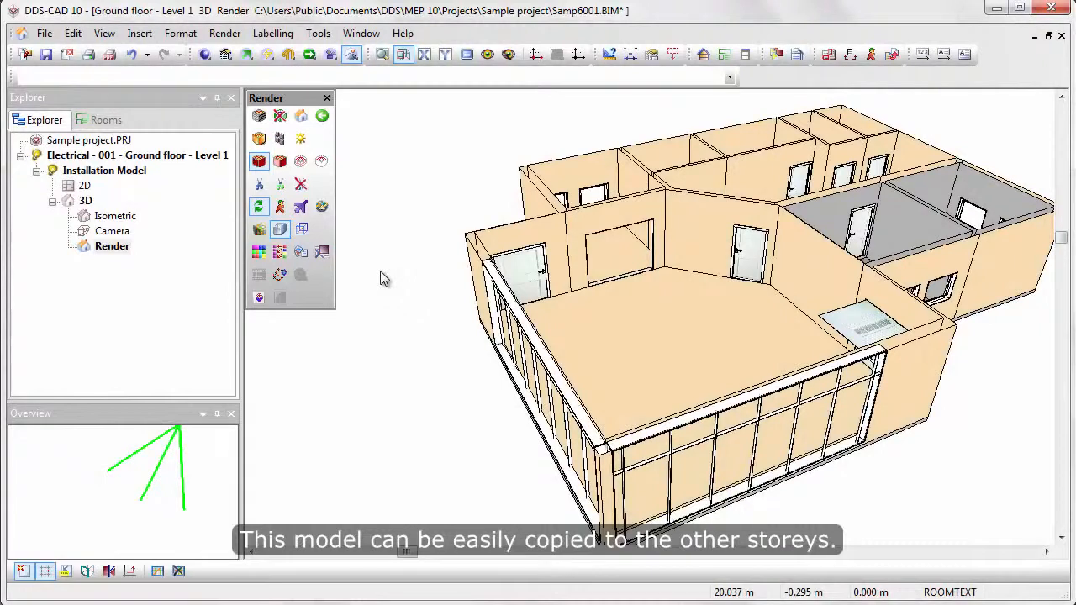
Open the Electrical storey model Samp6002, First floor - Level 2, from the sample project
left_click(25, 56)
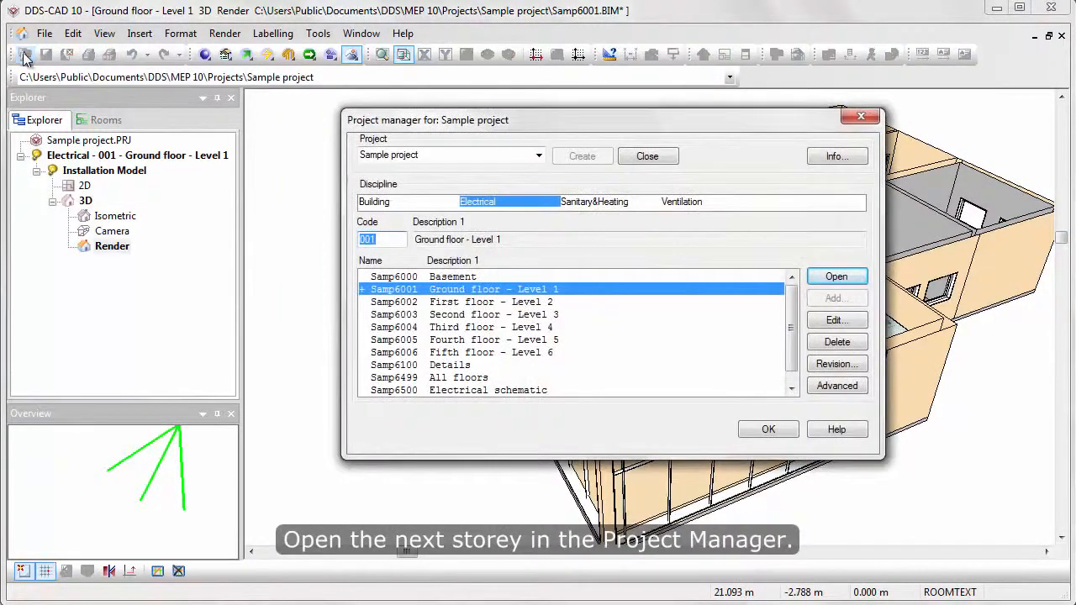
left_click(576, 301)
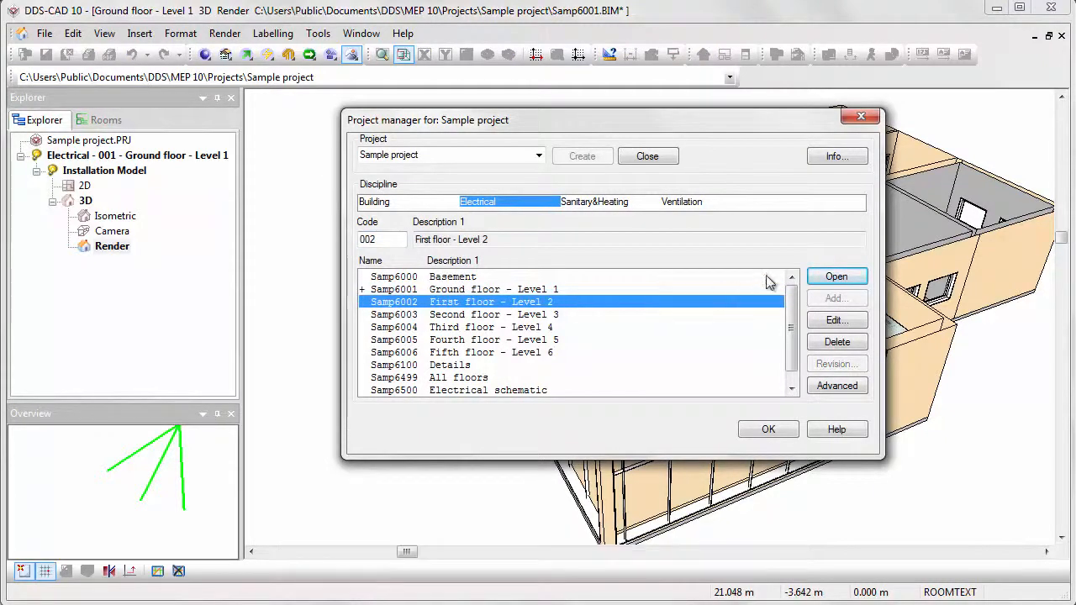
left_click(839, 275)
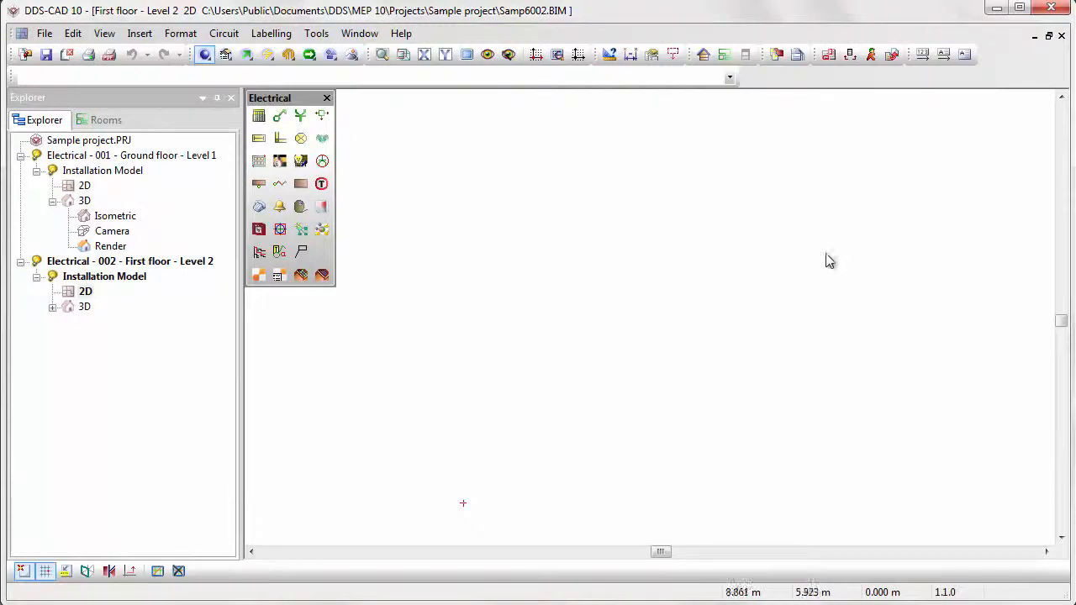
Copy the 001 Ground floor - Level 1 storey into the first floor model and fit the complete storey in view
left_click(705, 58)
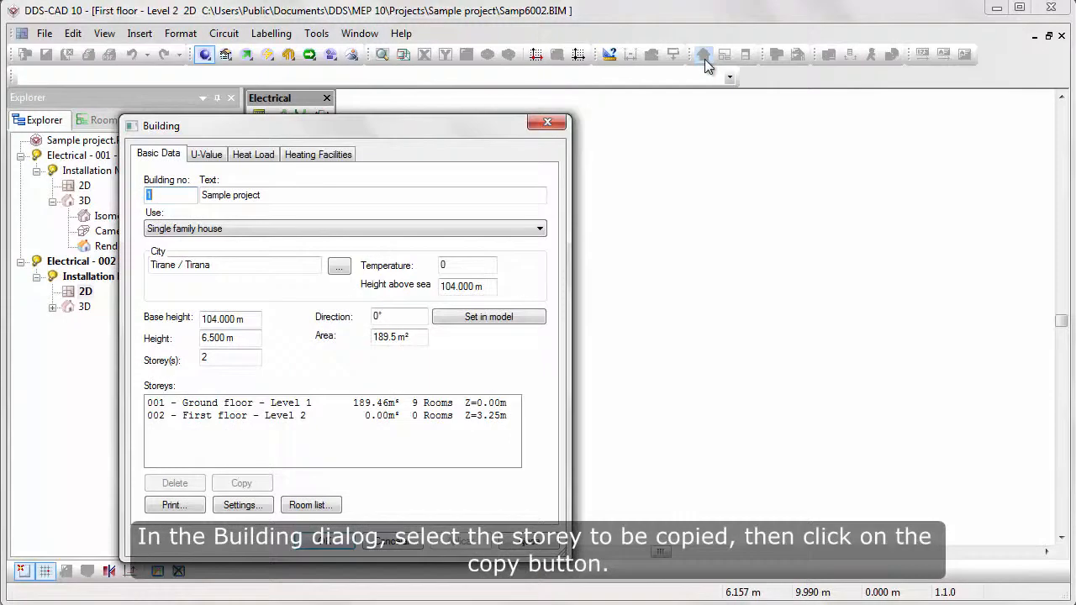
left_click(404, 404)
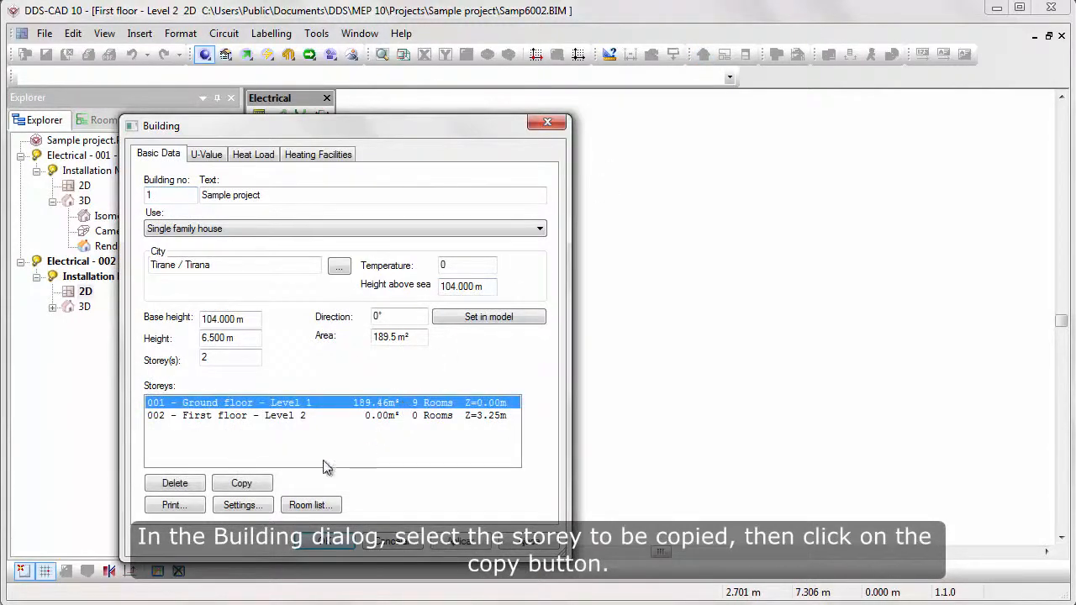
left_click(258, 483)
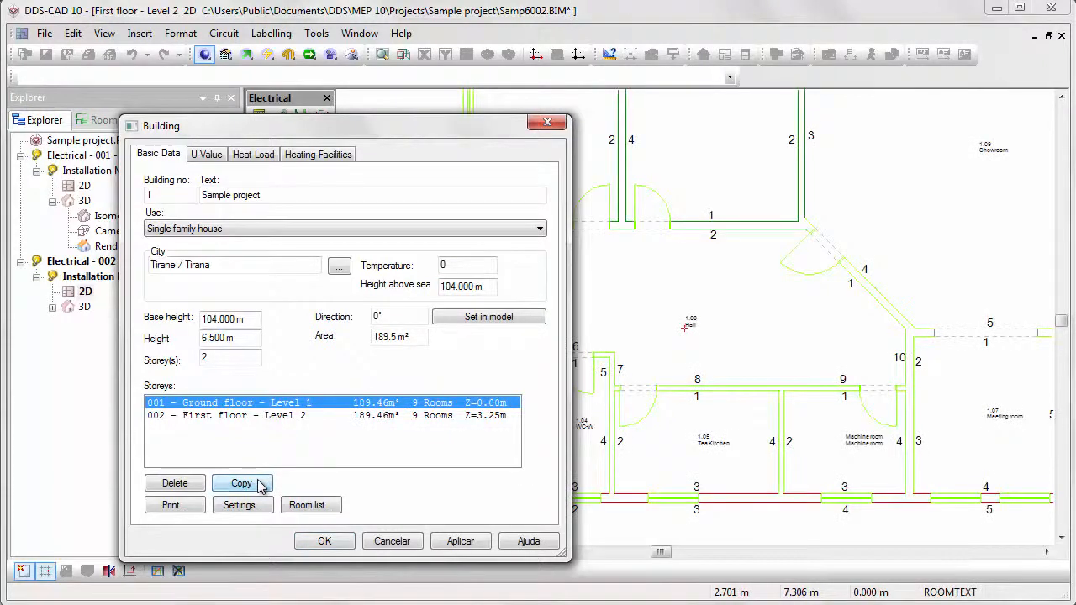
left_click(454, 542)
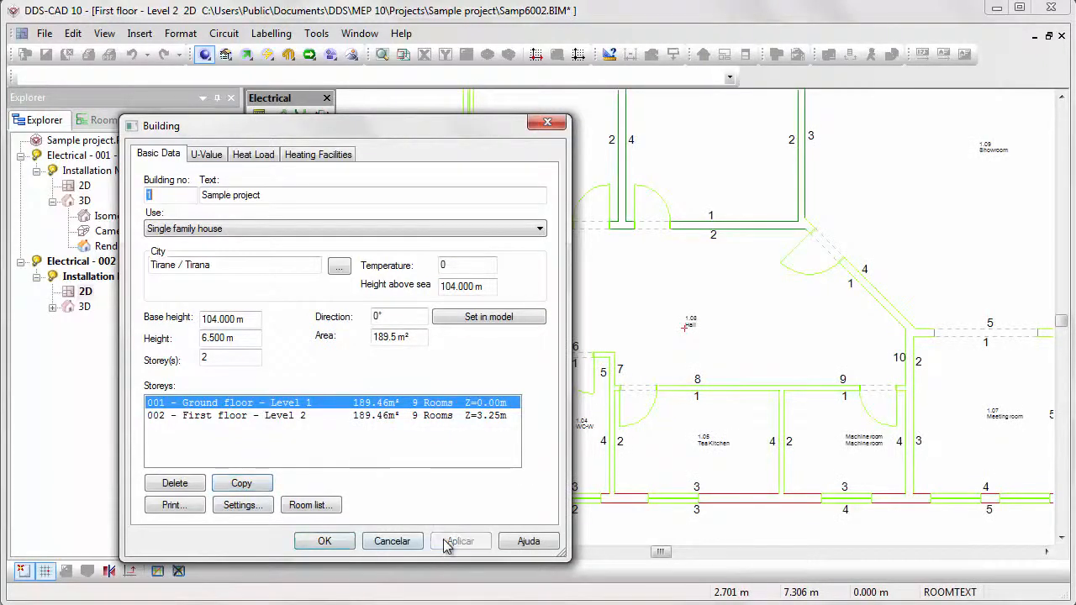
left_click(343, 544)
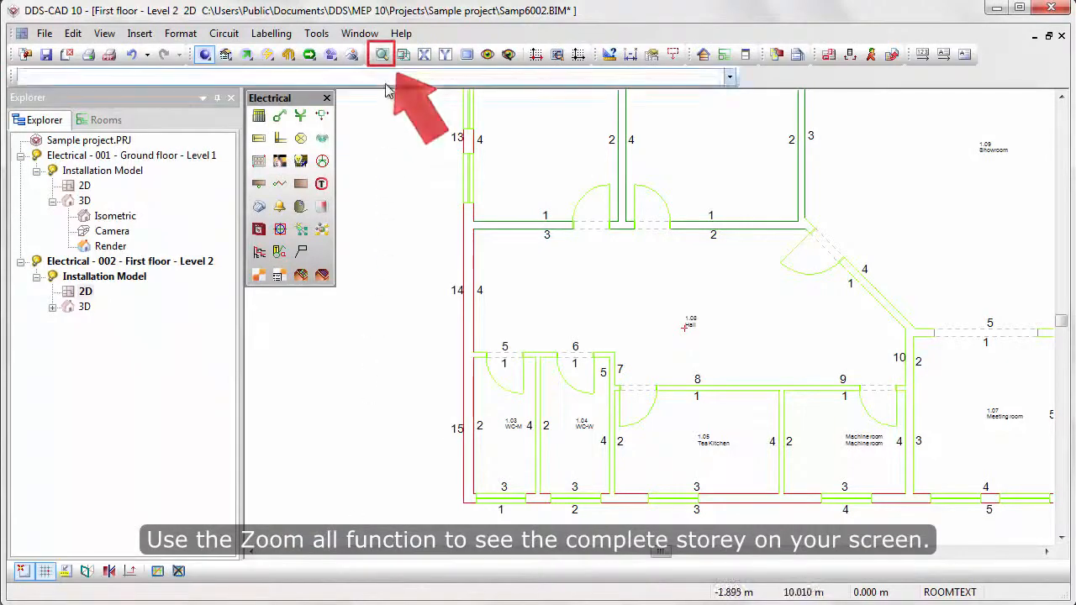
left_click(382, 55)
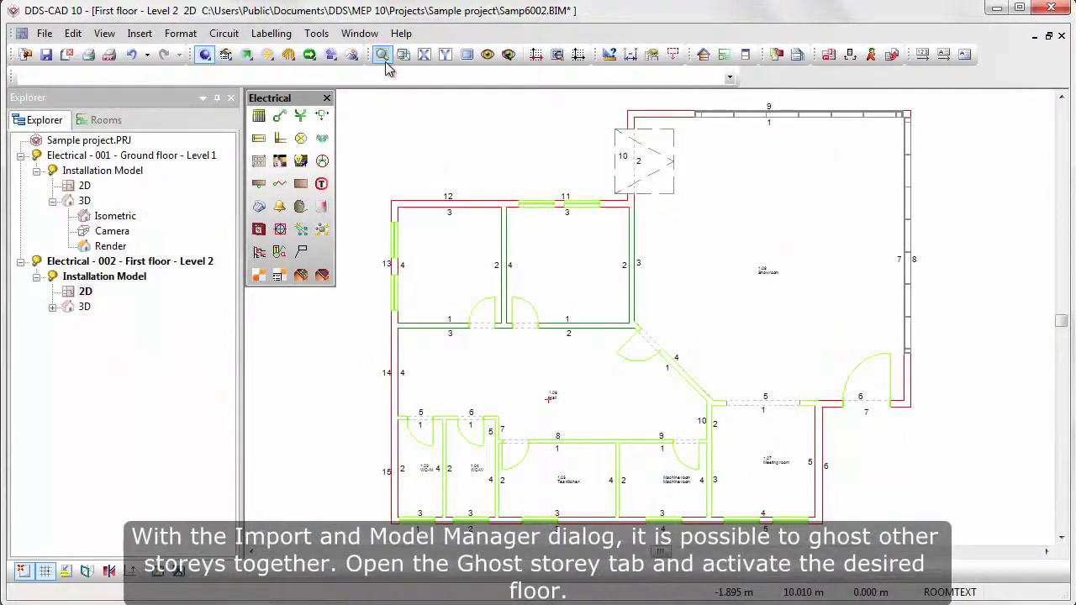
Ghost the Electrical model 001 Ground floor - Level 1 in the background of the first floor
left_click(770, 59)
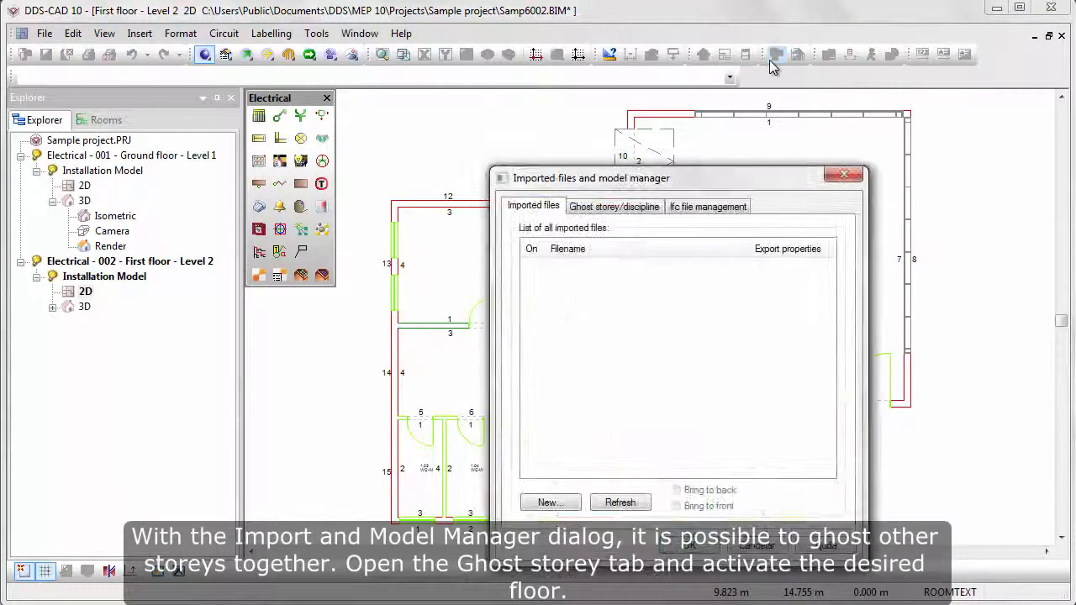
left_click(639, 208)
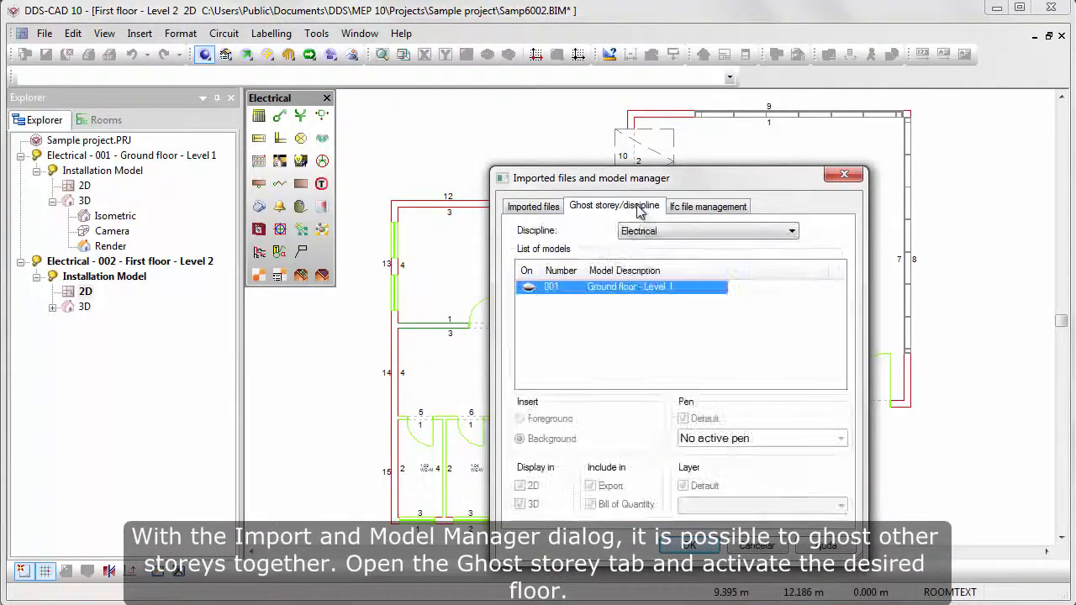
left_click(527, 288)
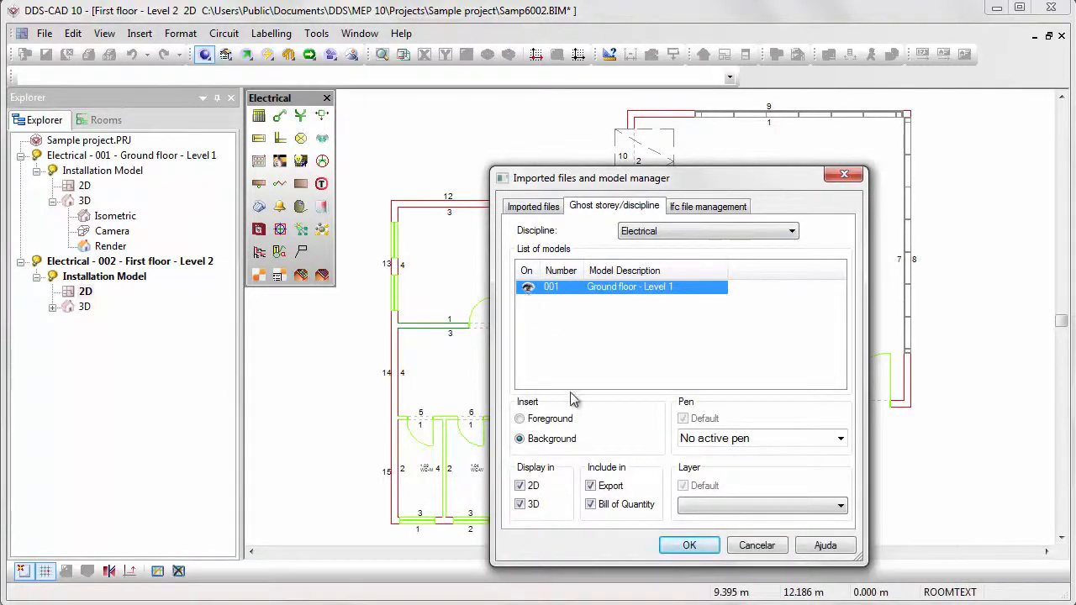
left_click(688, 544)
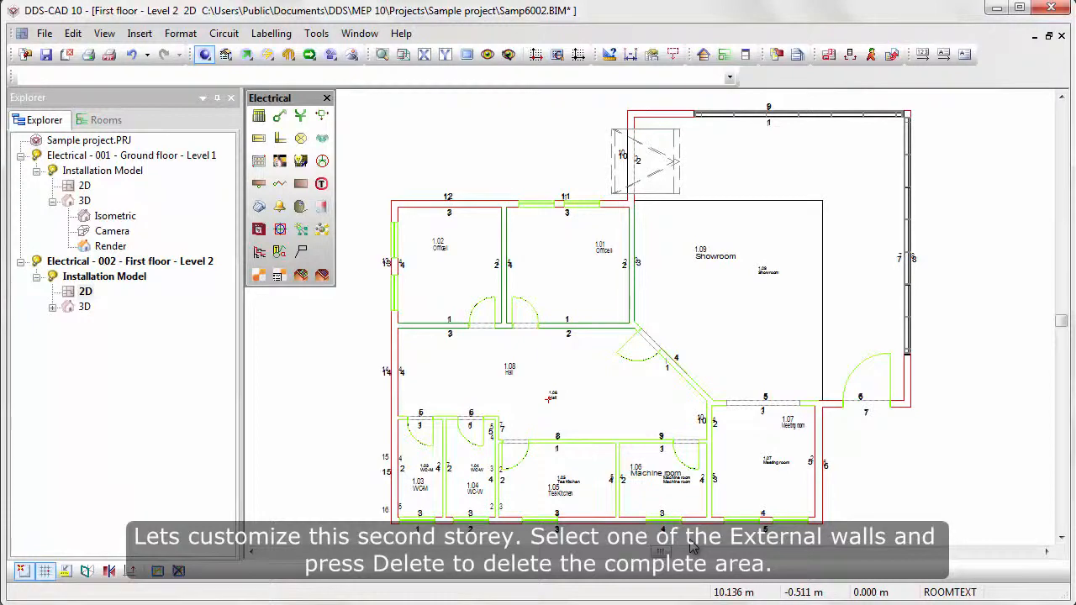
Delete the first floor's entire exterior wall area and the showroom room
left_click(841, 423)
key("Delete")
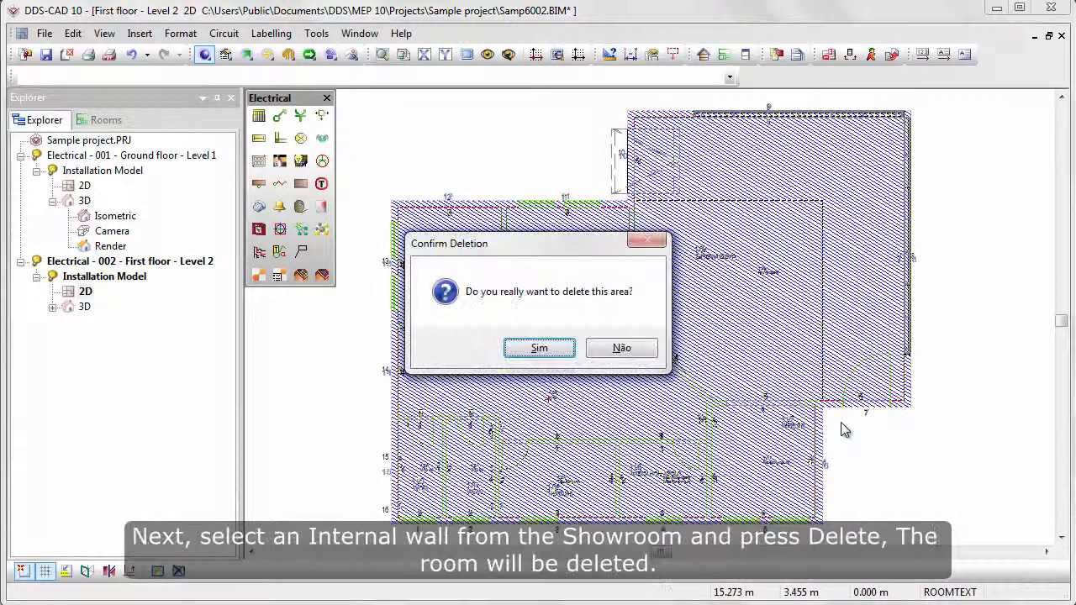
left_click(575, 349)
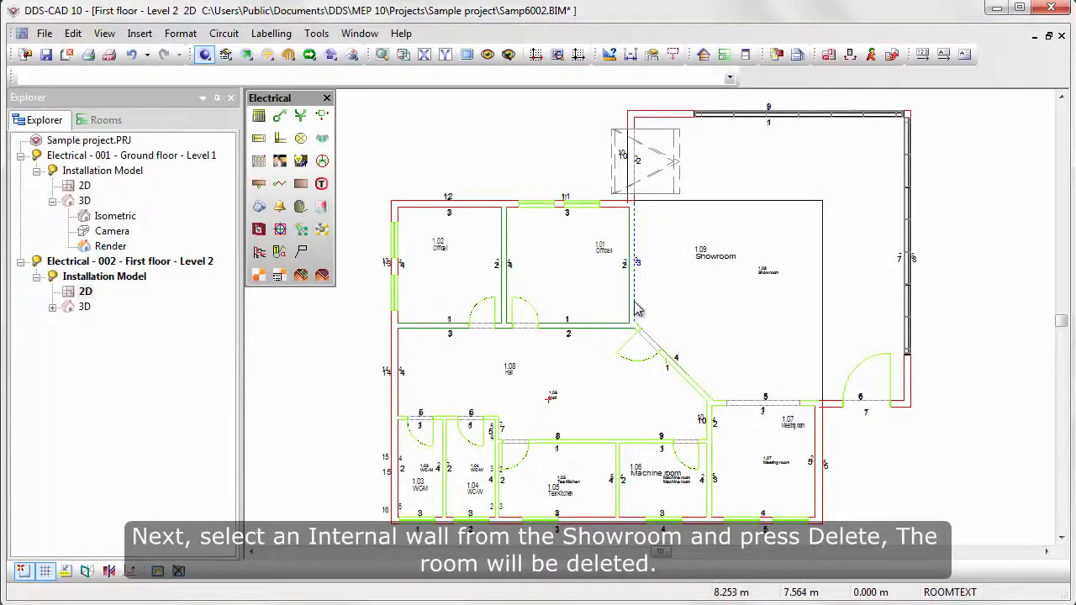
left_click(639, 308)
key("Delete")
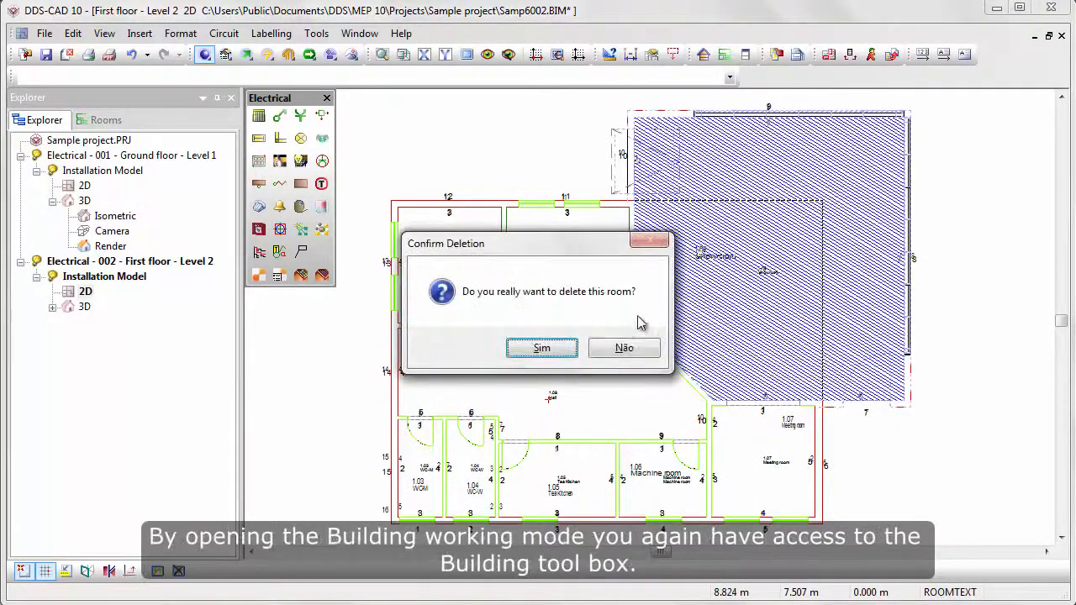
left_click(567, 349)
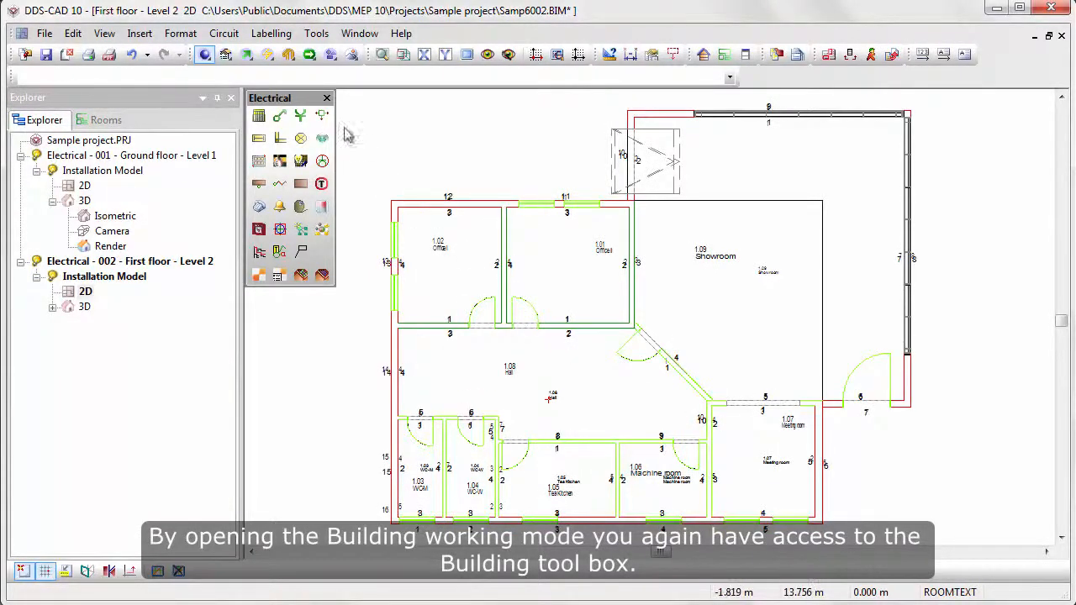
Define a rectangular first floor area from the building's lower-left outer corner to the upper-right reference corner inside the showroom, using floor FT01
left_click(290, 57)
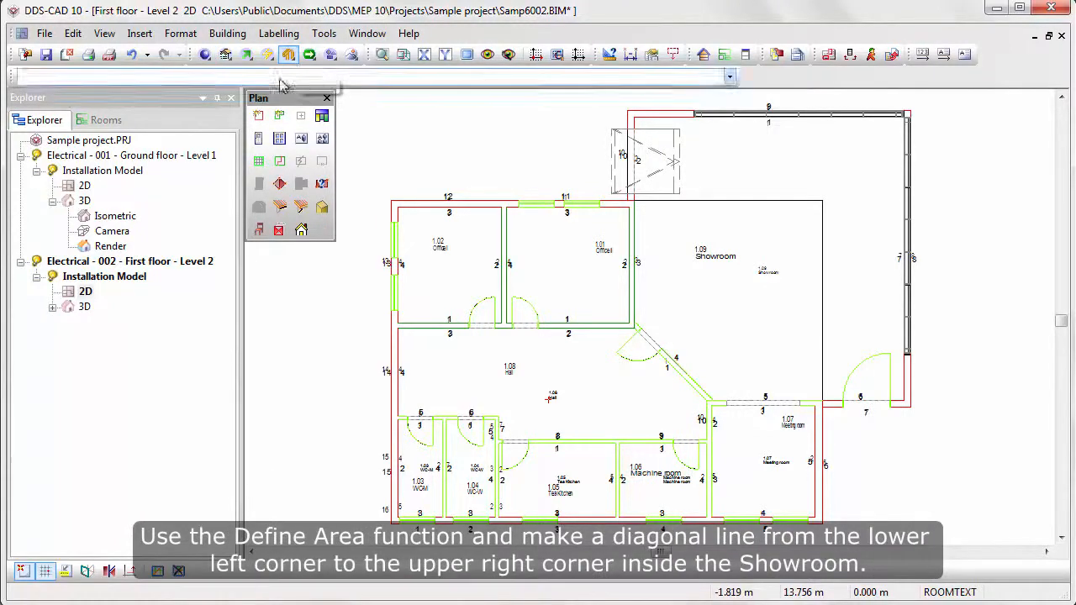
left_click(258, 118)
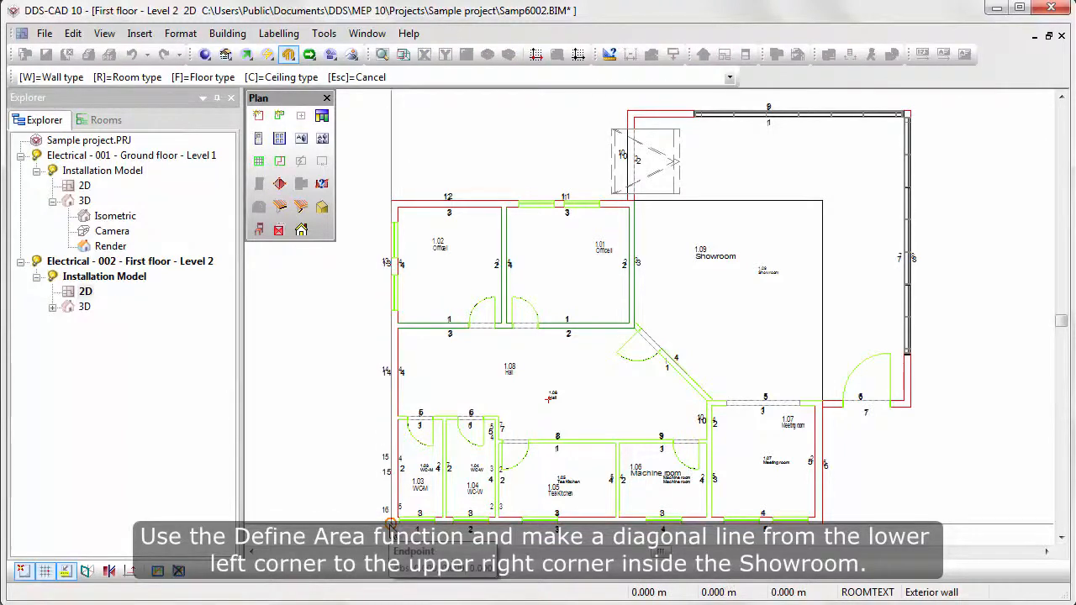
left_click(390, 522)
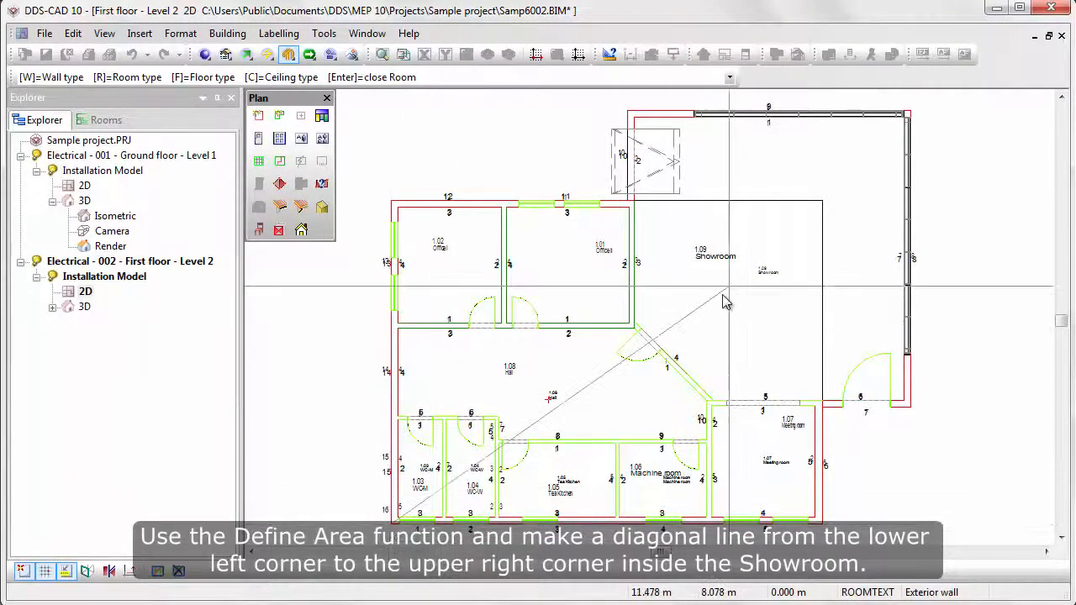
left_click(821, 202)
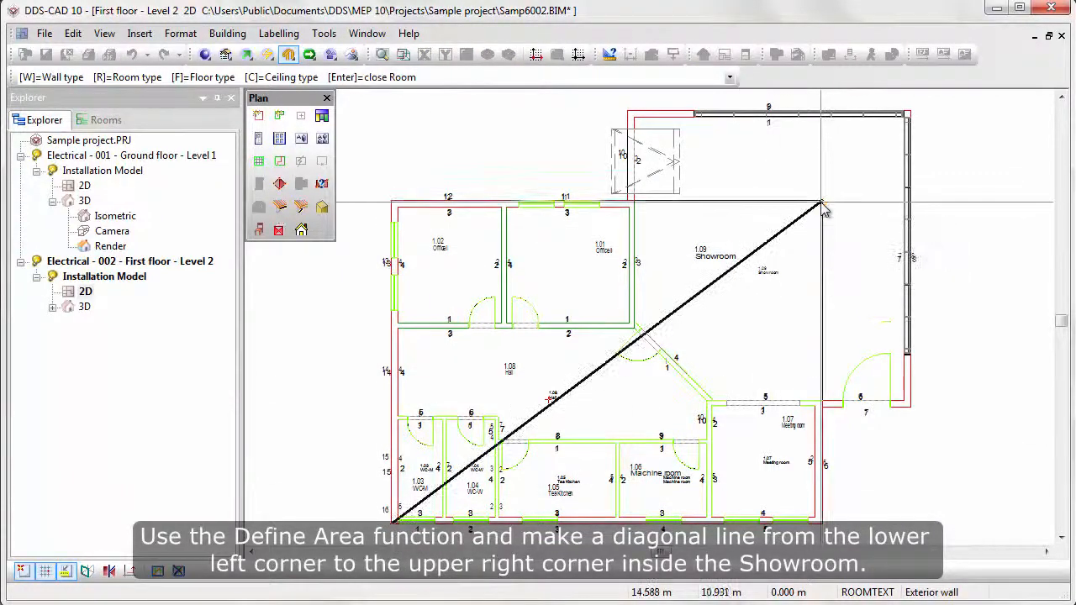
key("Return")
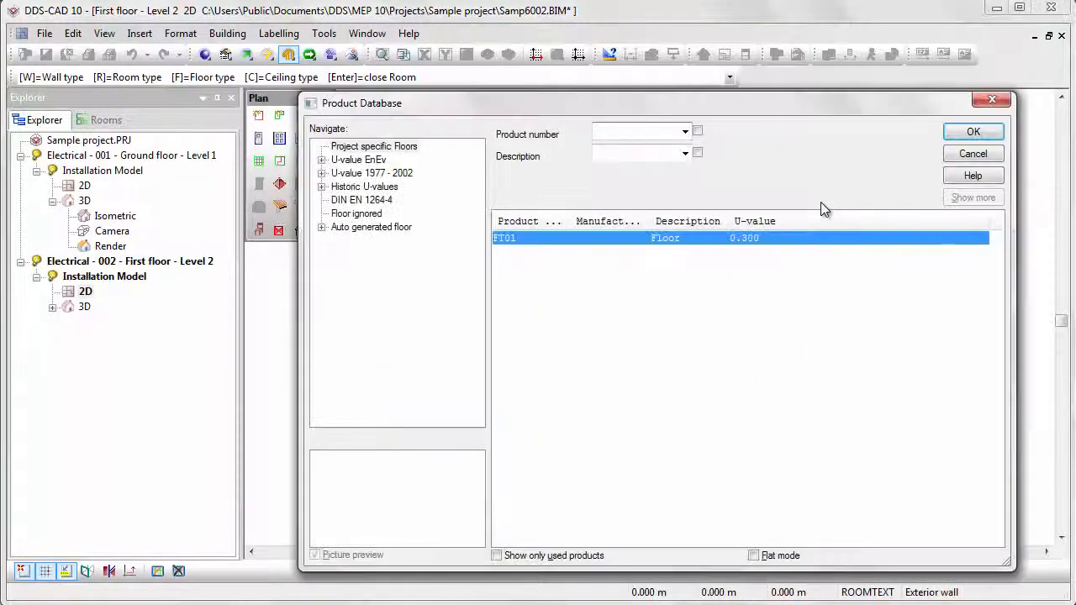
left_click(947, 137)
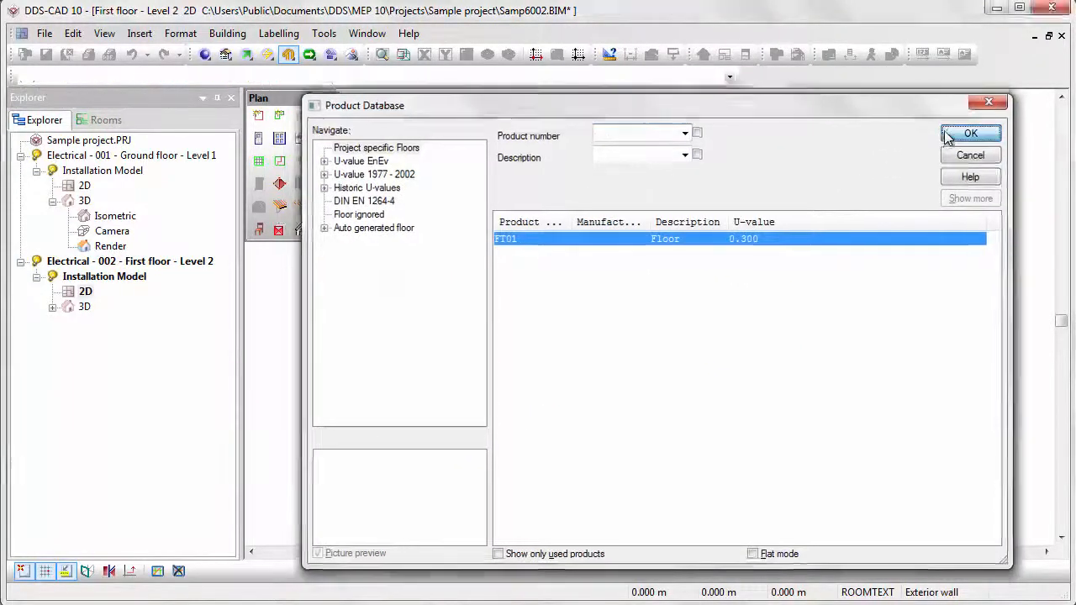
left_click(944, 132)
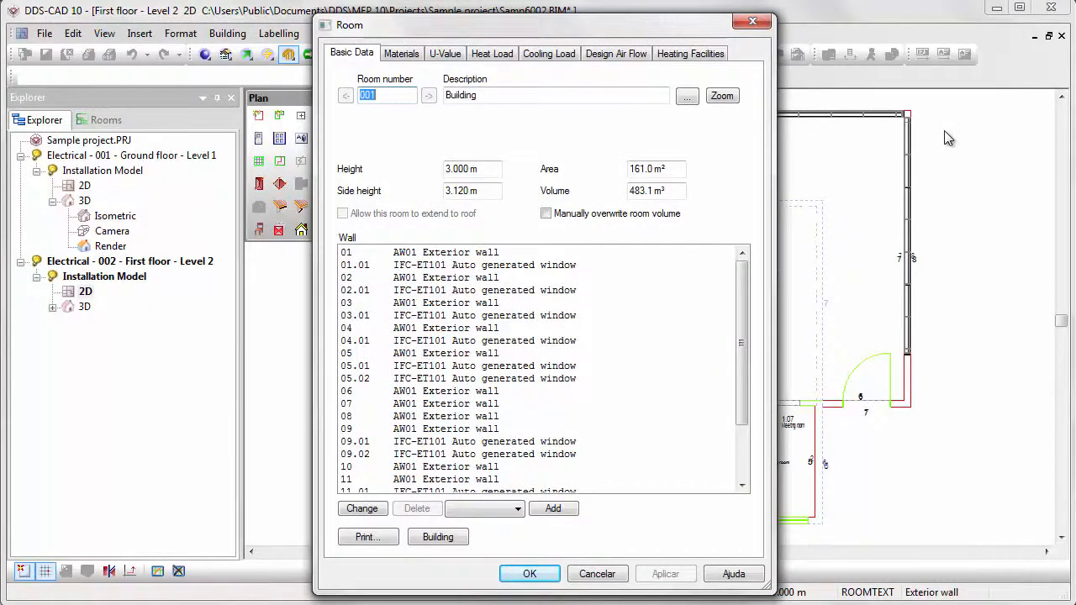
left_click(538, 573)
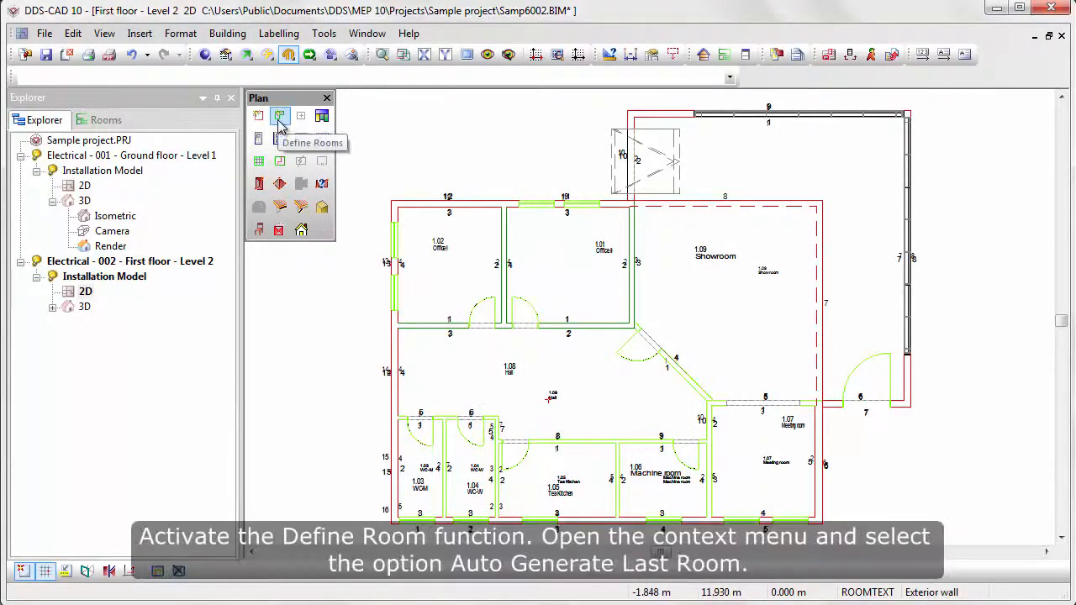
Auto-generate the last room in the remaining space of the new area, accept it as room 003 Office, and end room definition
left_click(280, 117)
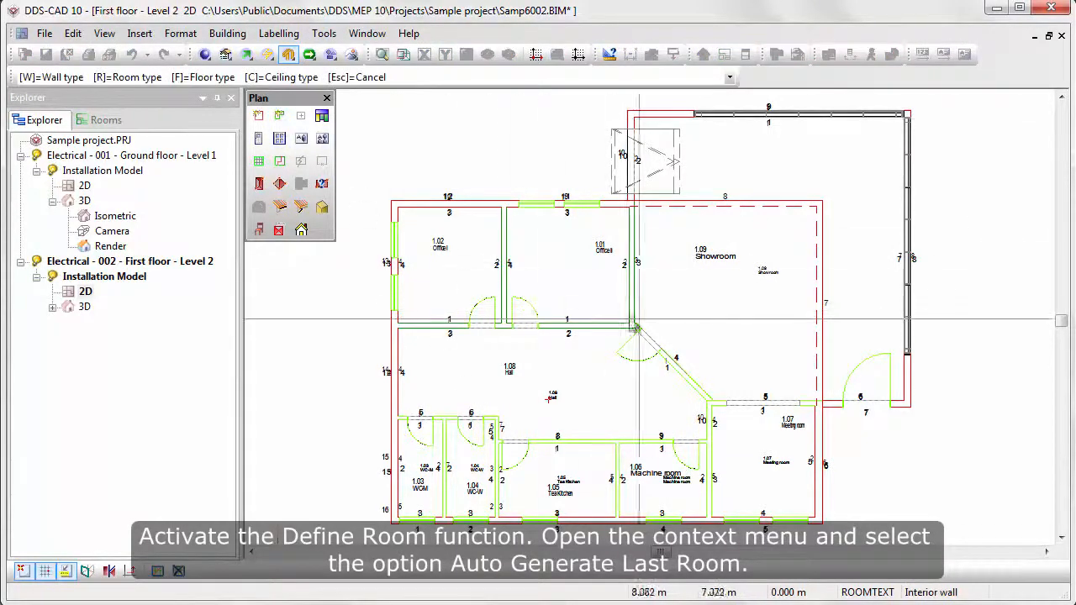
right_click(694, 317)
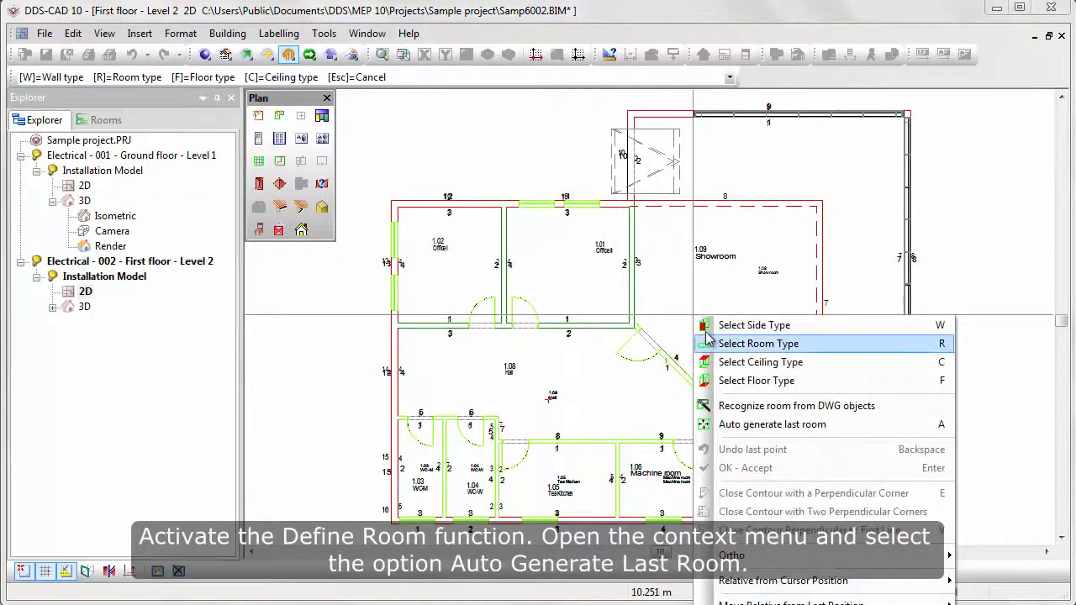
left_click(887, 433)
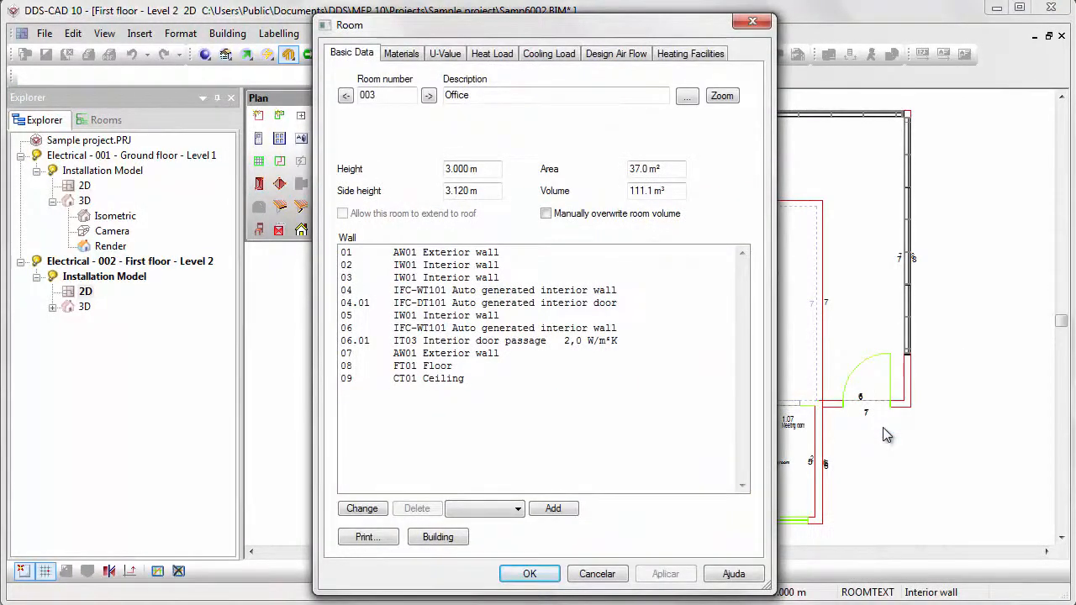
left_click(556, 574)
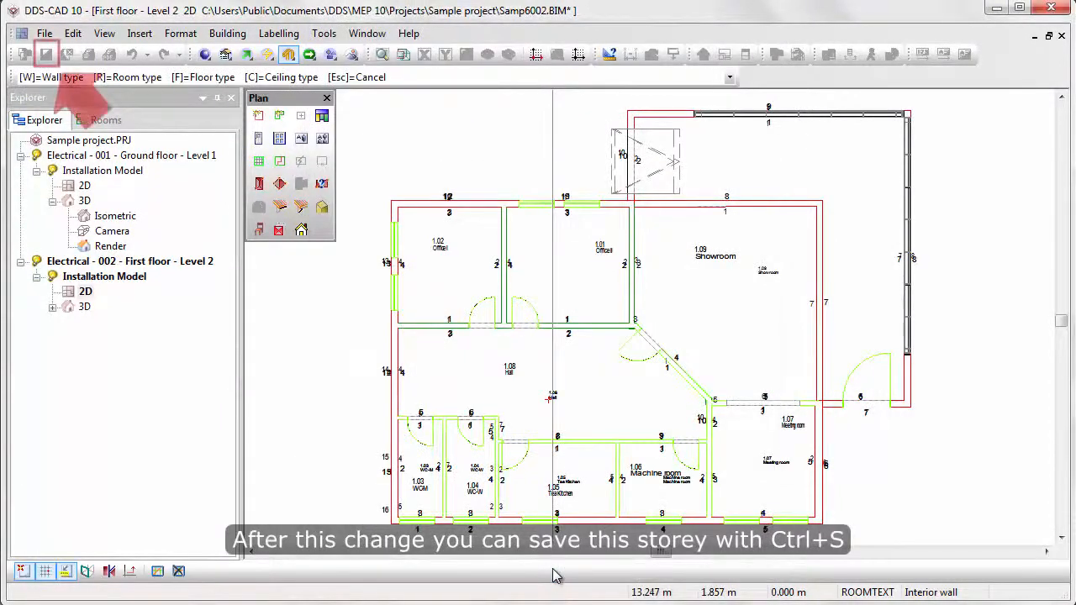
key("Escape")
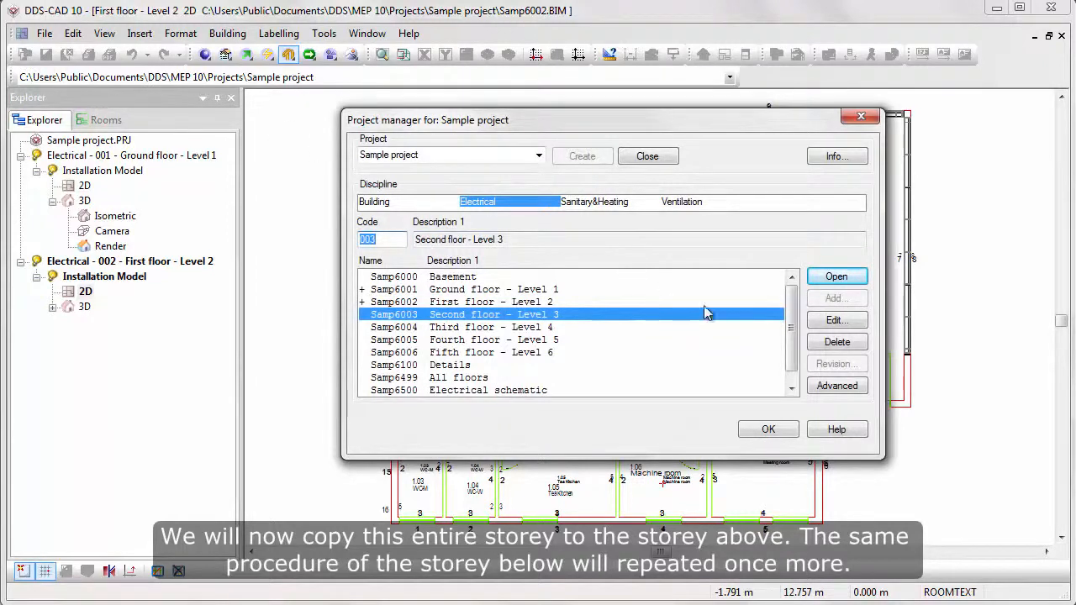
Open the Electrical model 003 Second floor - Level 3 and copy the complete First floor - Level 2 storey into it
left_click(835, 276)
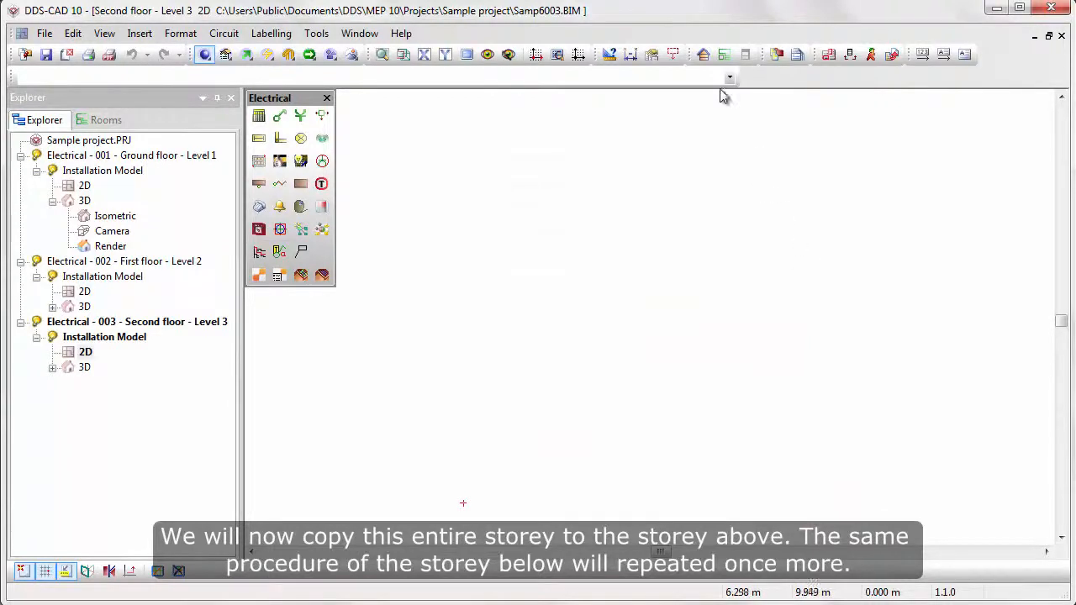
left_click(703, 55)
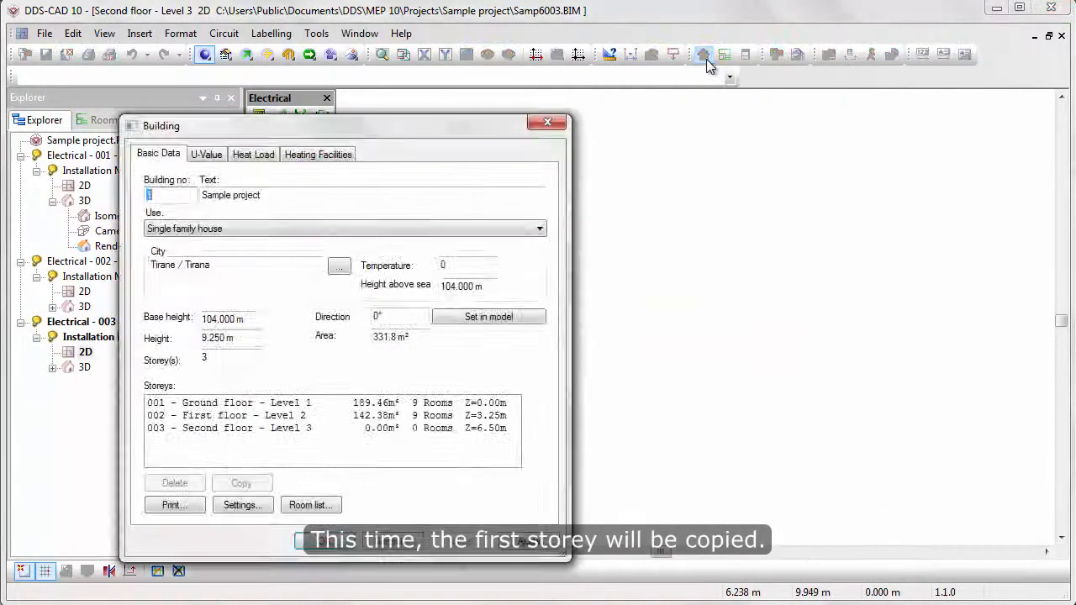
left_click(366, 415)
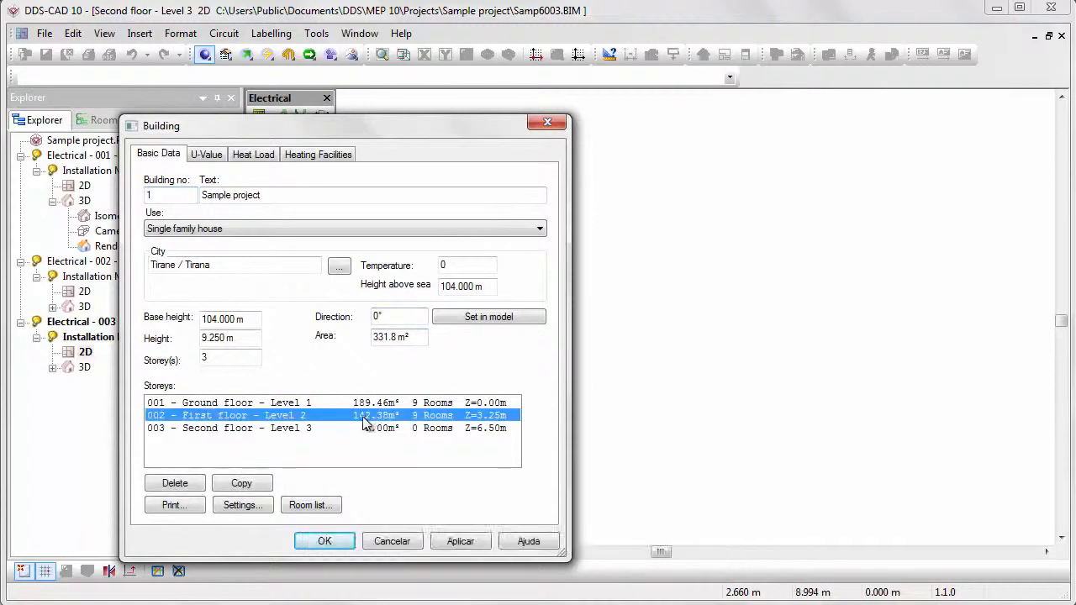
left_click(264, 485)
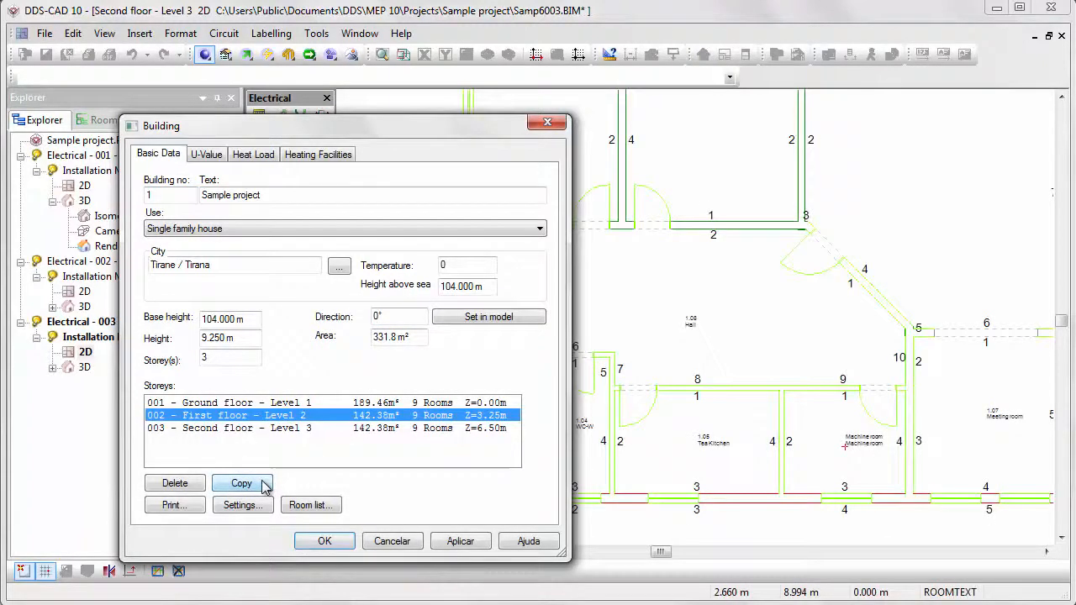
left_click(309, 540)
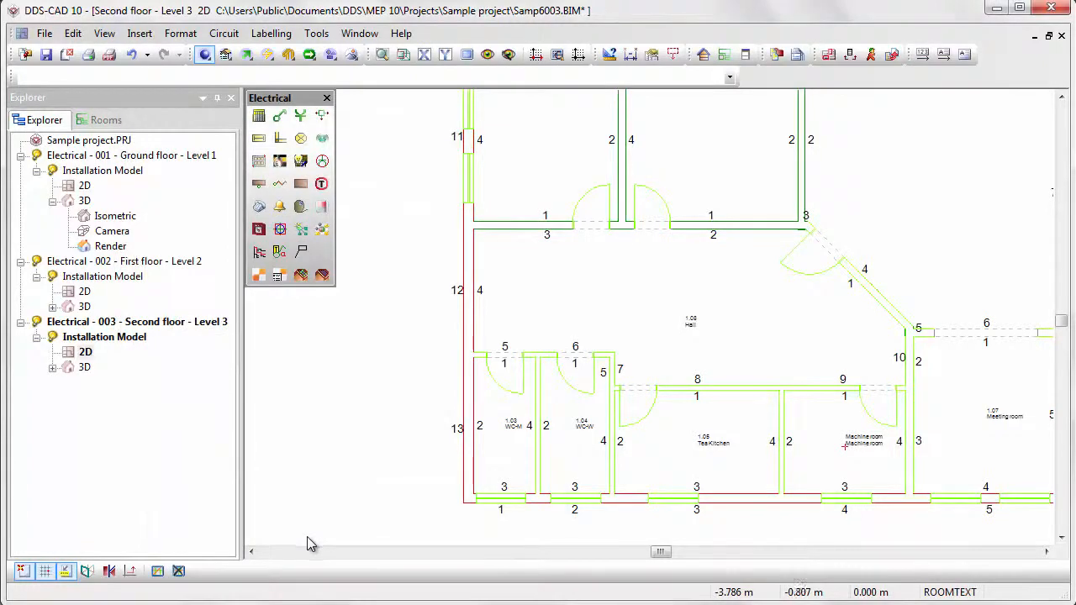
left_click(386, 64)
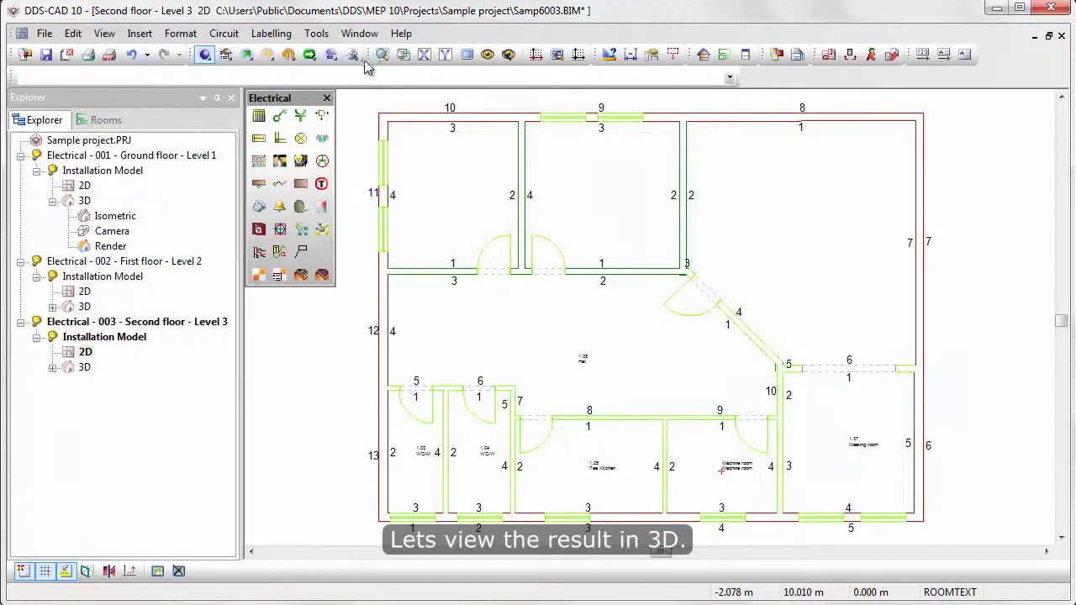
Show the second floor in the 3D render view and ghost Electrical models 001 Ground floor and 002 First floor in the background
left_click(353, 55)
left_click(352, 56)
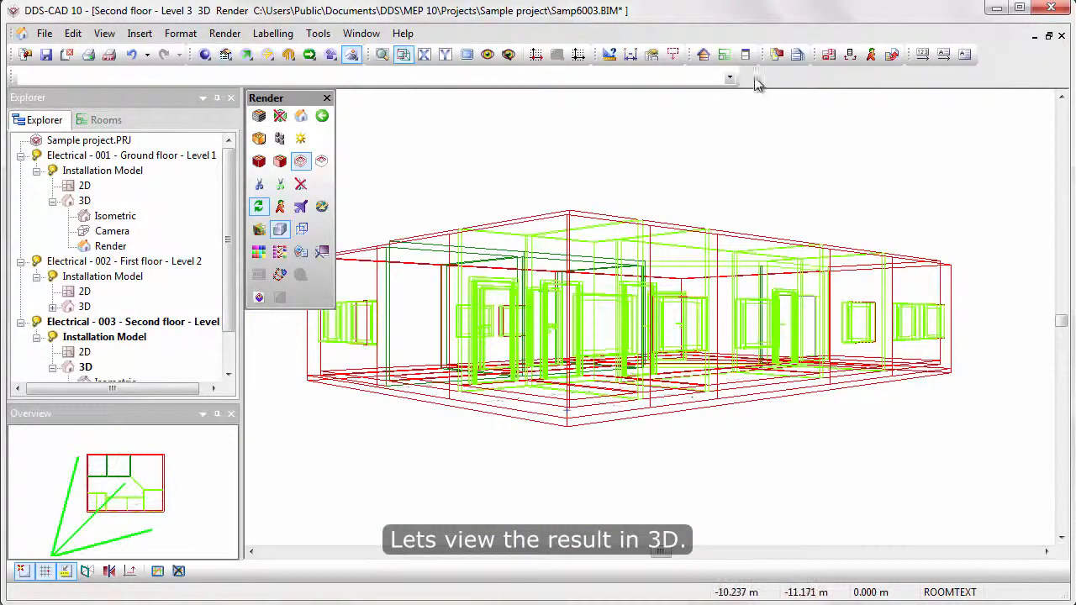
left_click(771, 57)
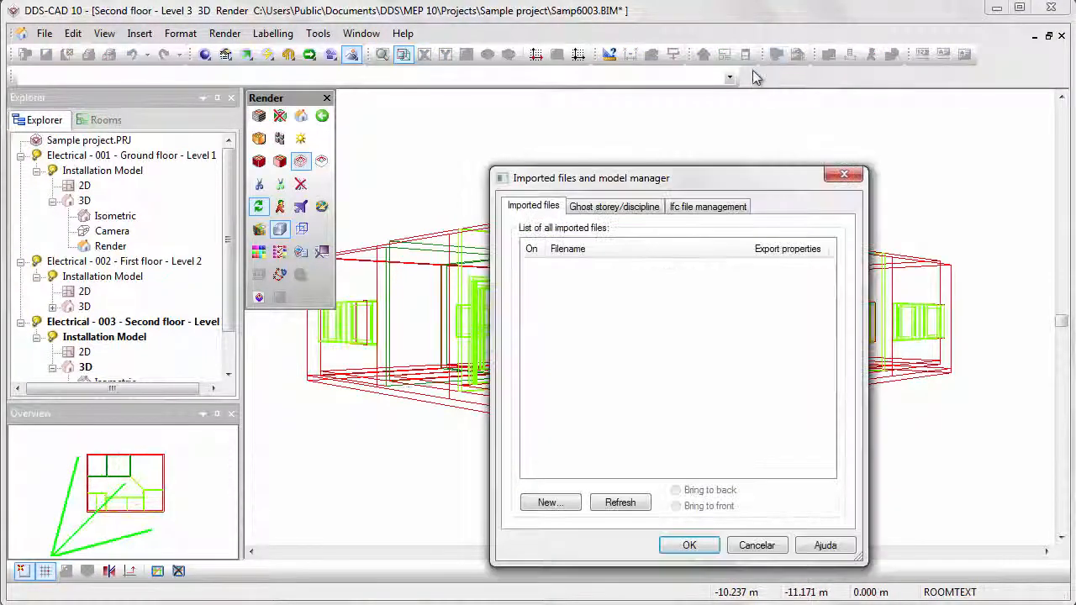
left_click(616, 208)
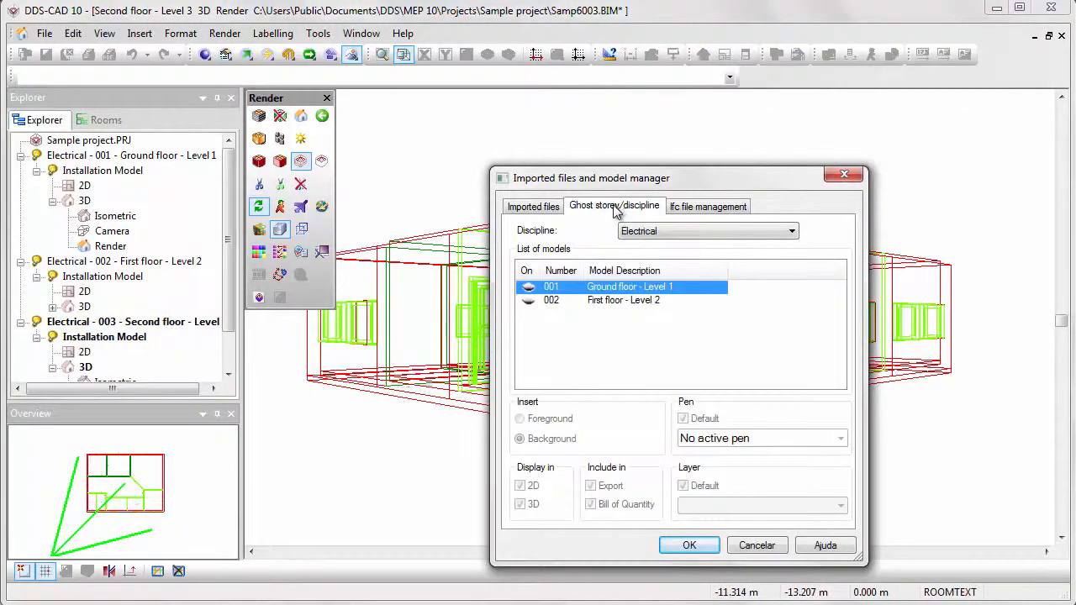
left_click(526, 287)
left_click(530, 301)
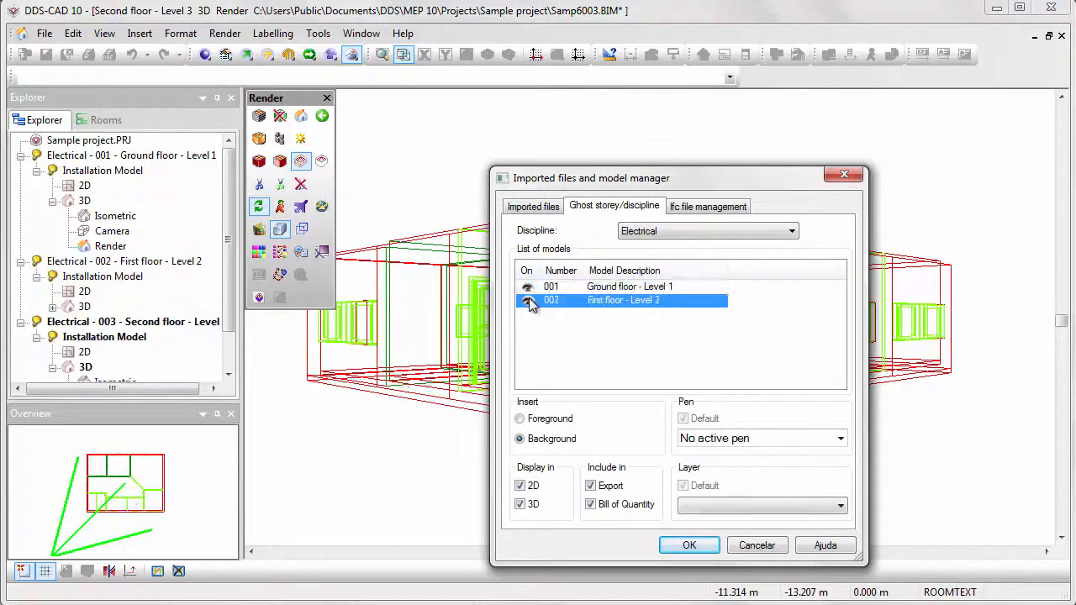
left_click(685, 544)
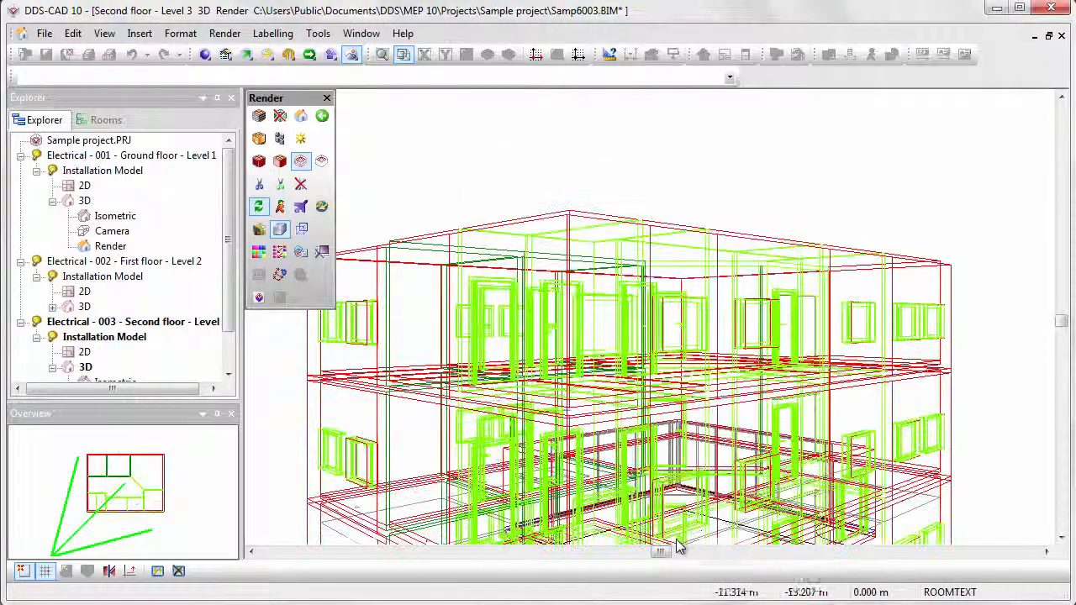
View the whole three-storey building from outside and above in the Render Cartoon display
middle_click_drag(704, 505, 542, 396)
scroll(716, 370, "down", 3)
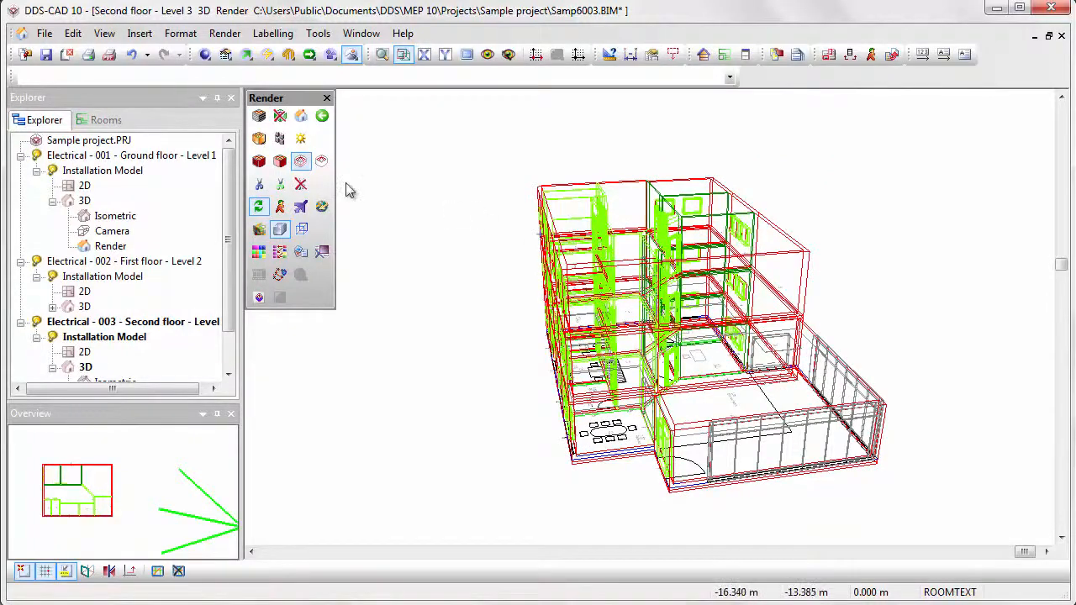
left_click(258, 162)
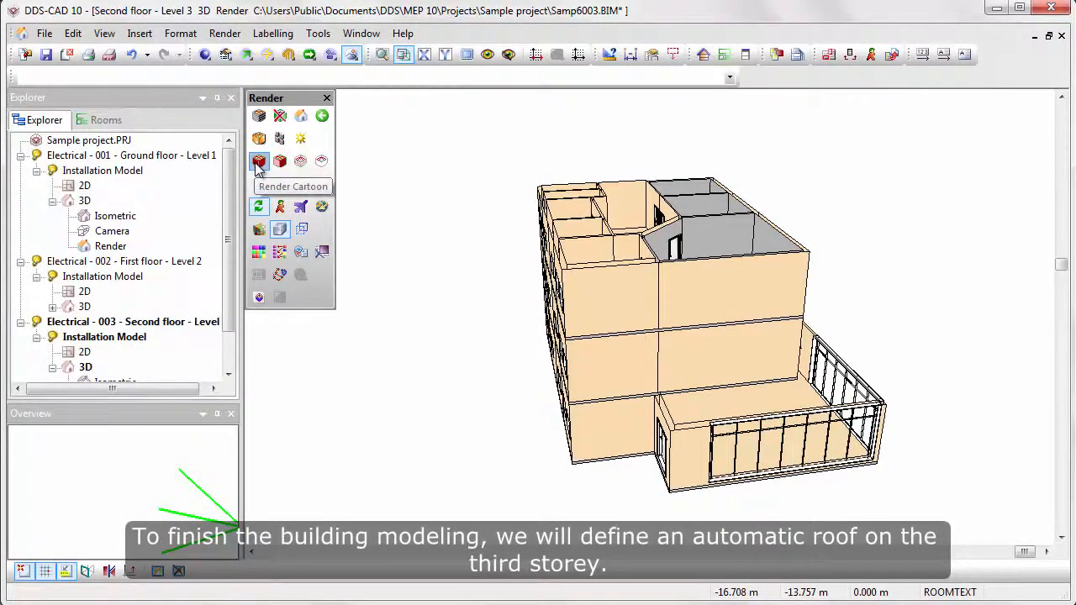
left_click(257, 162)
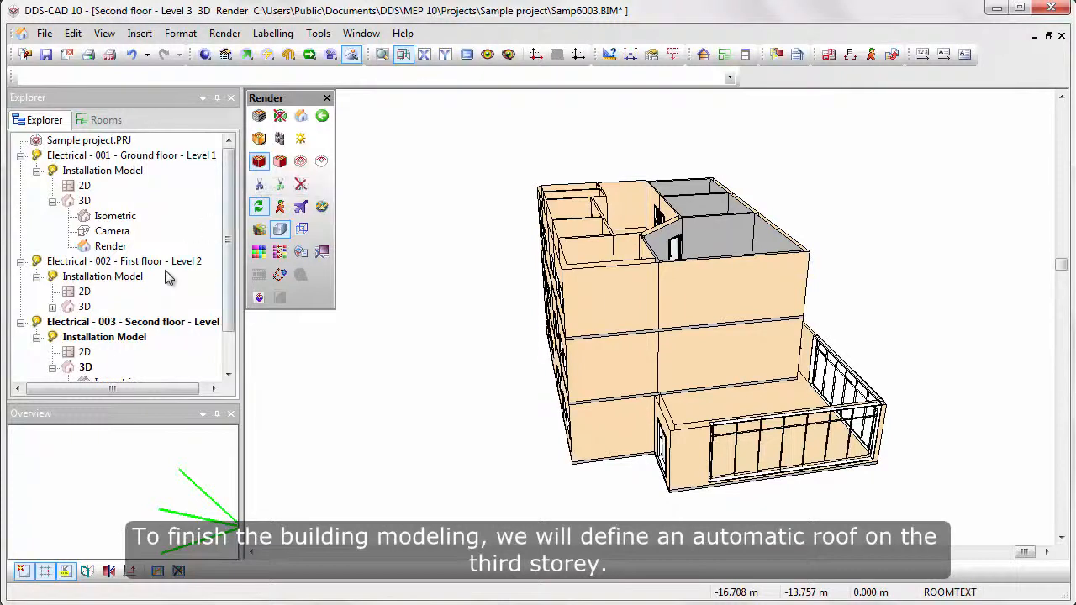
Add an automatic saddle roof to the second floor in its 2D plan, with a wall height of 3 m and a 25° slope
double_click(85, 353)
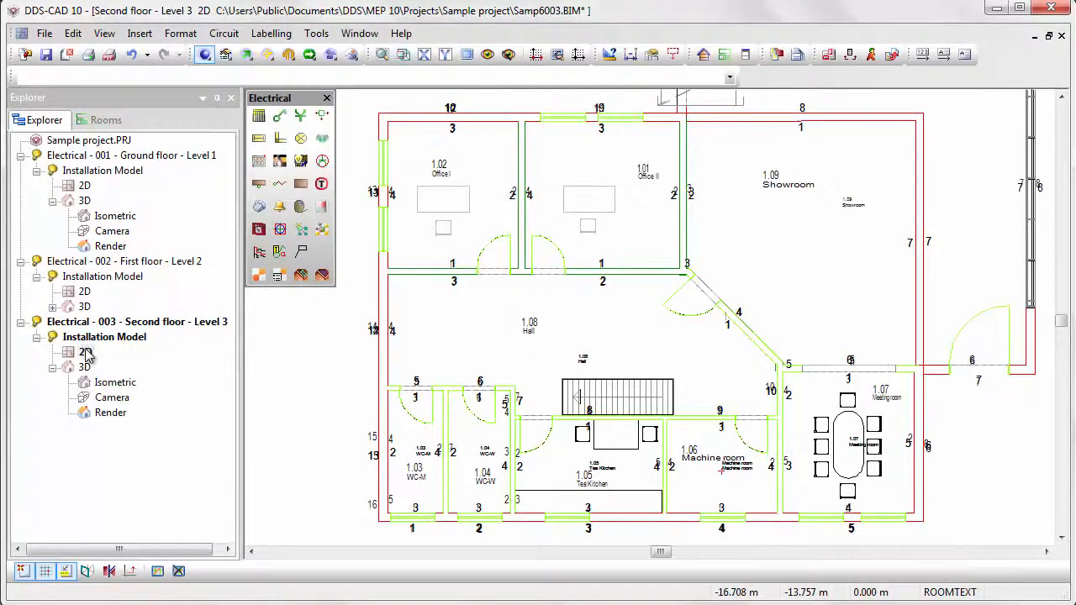
scroll(304, 361, "down", 2)
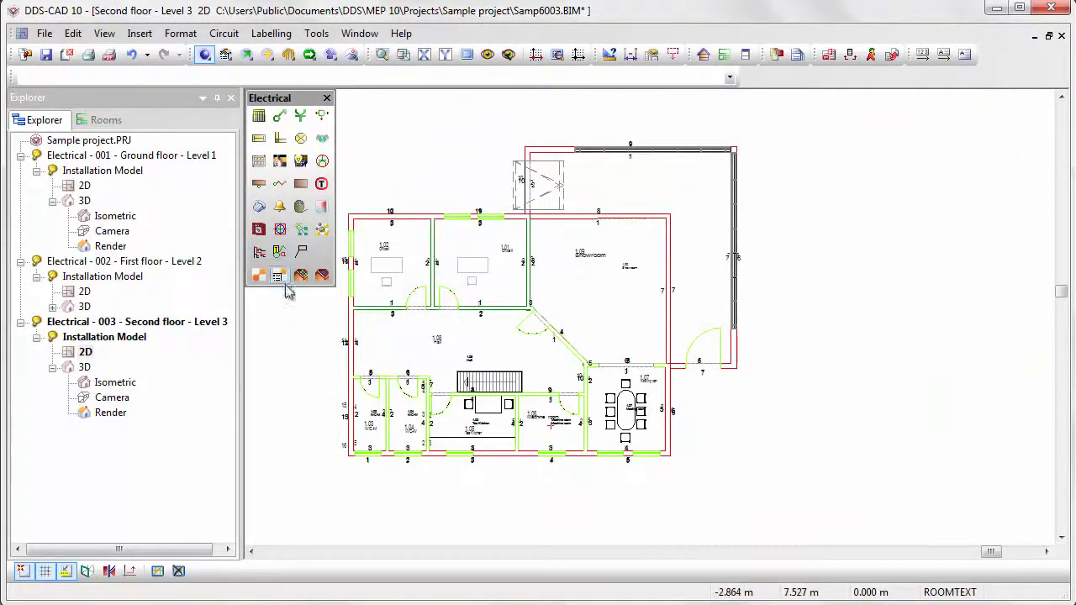
left_click(291, 59)
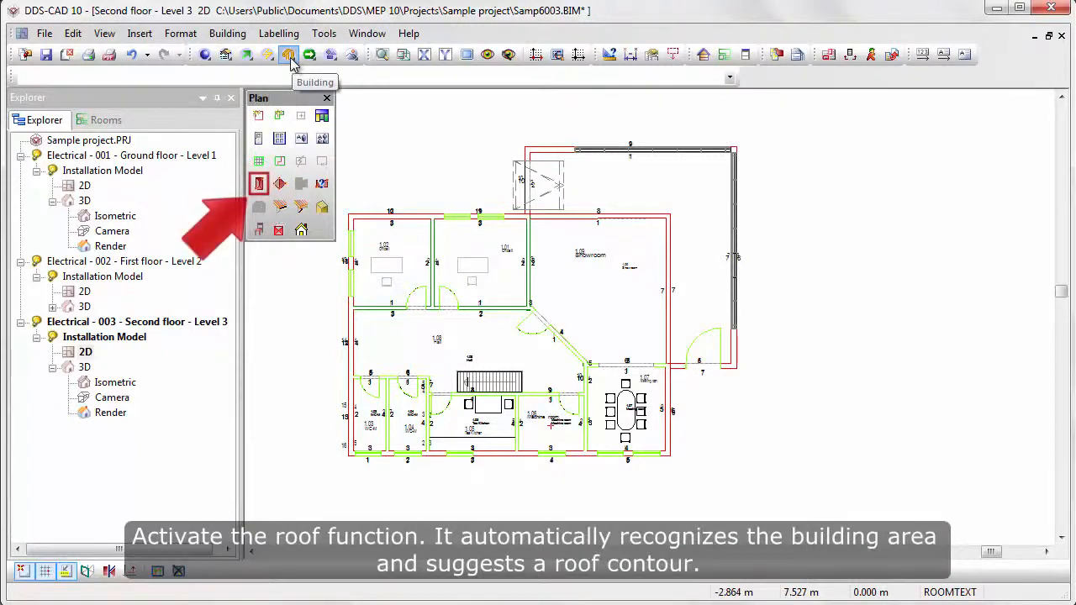
left_click(257, 185)
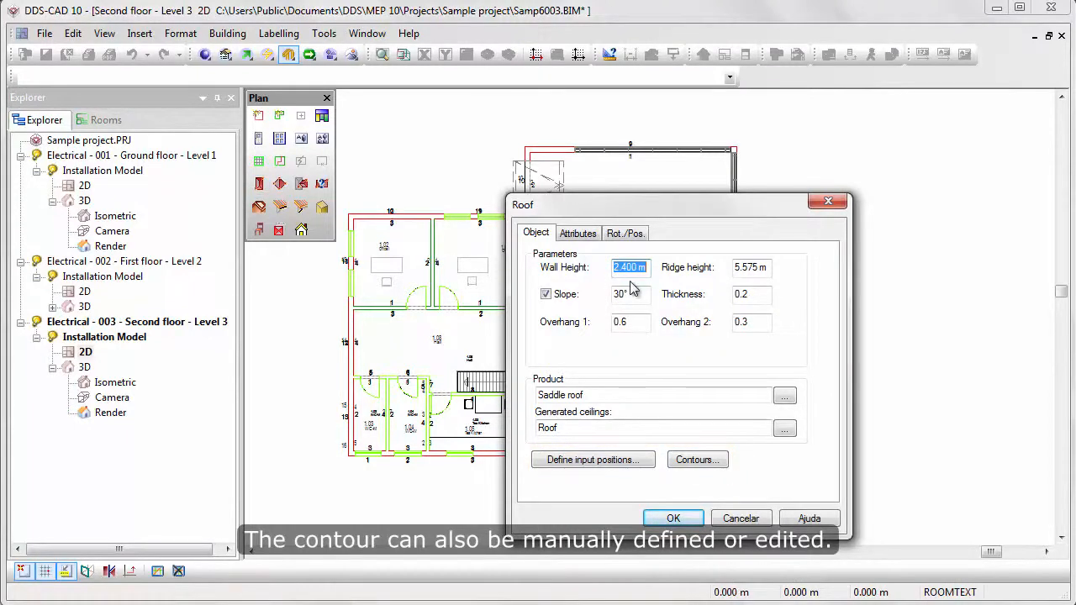
type("3")
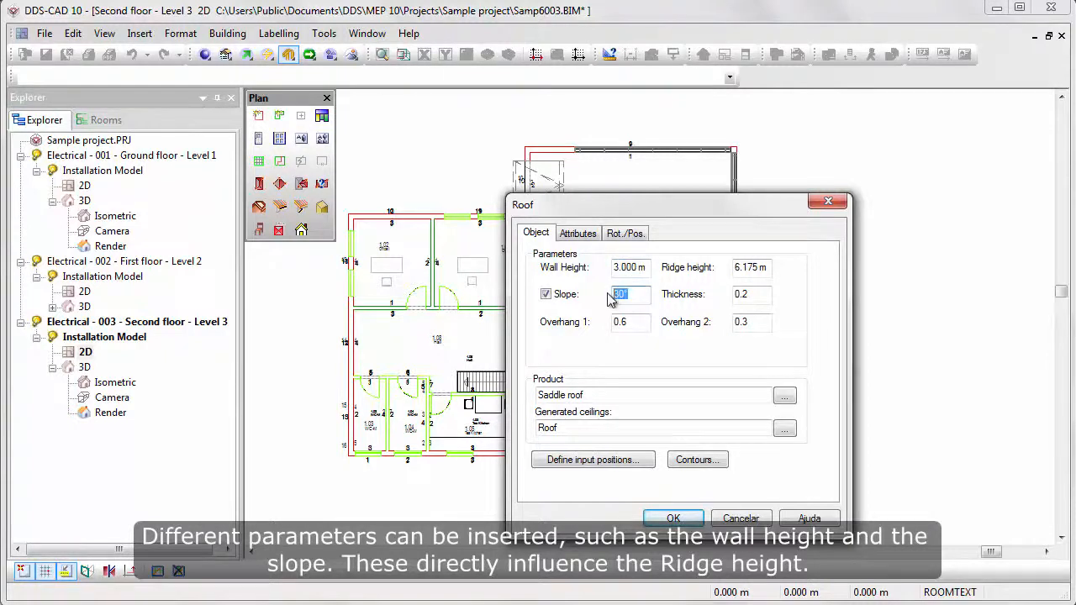
type("25")
left_click(682, 515)
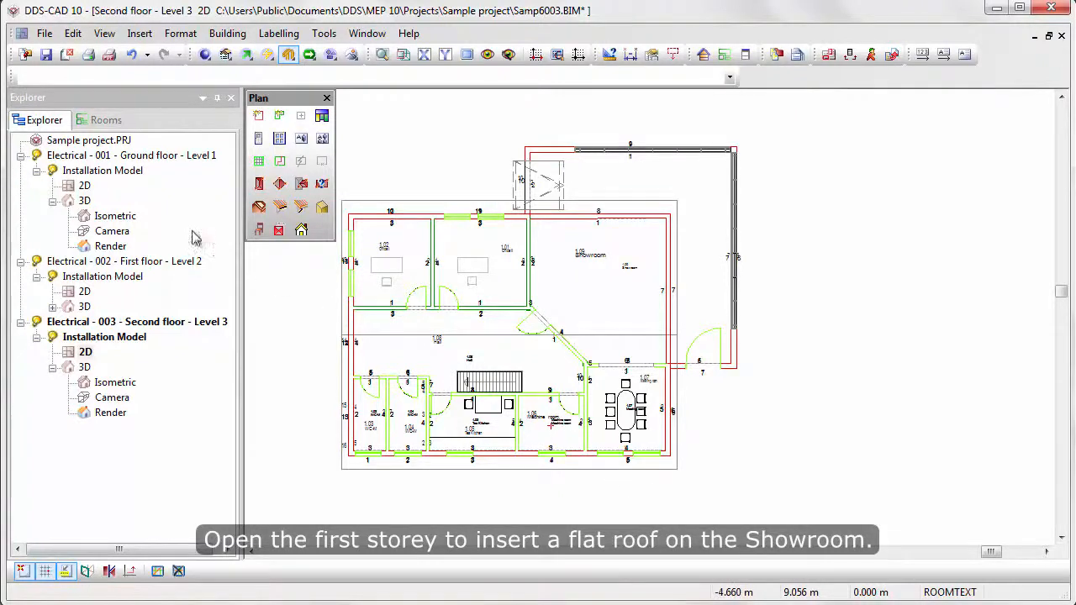
Outline a roof surface on the ground floor's 2D plan around the L-shaped part of the showroom outside the upper storeys' area
double_click(86, 187)
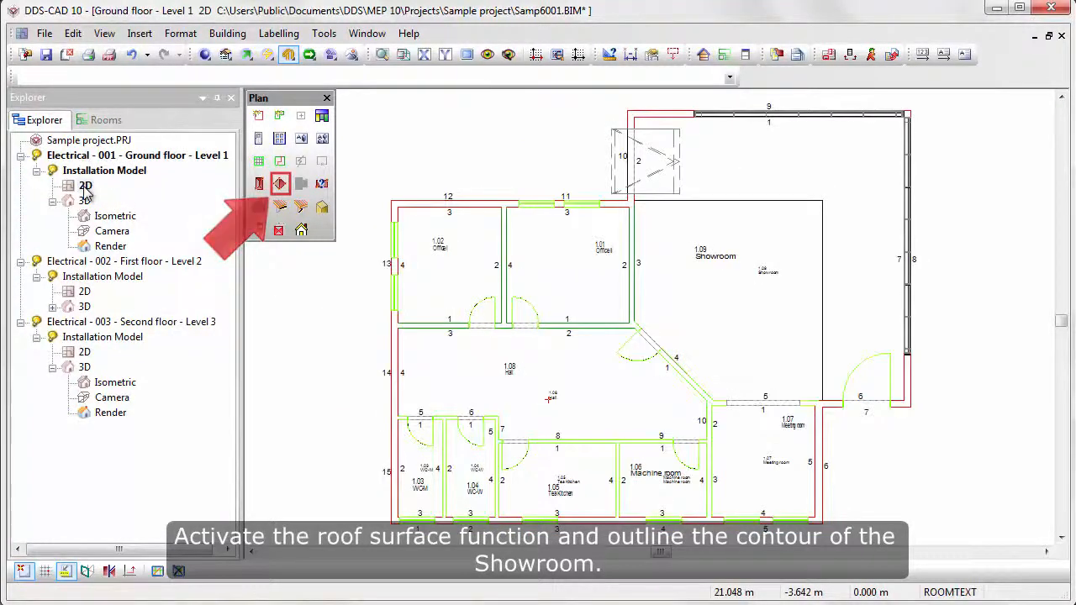
left_click(279, 184)
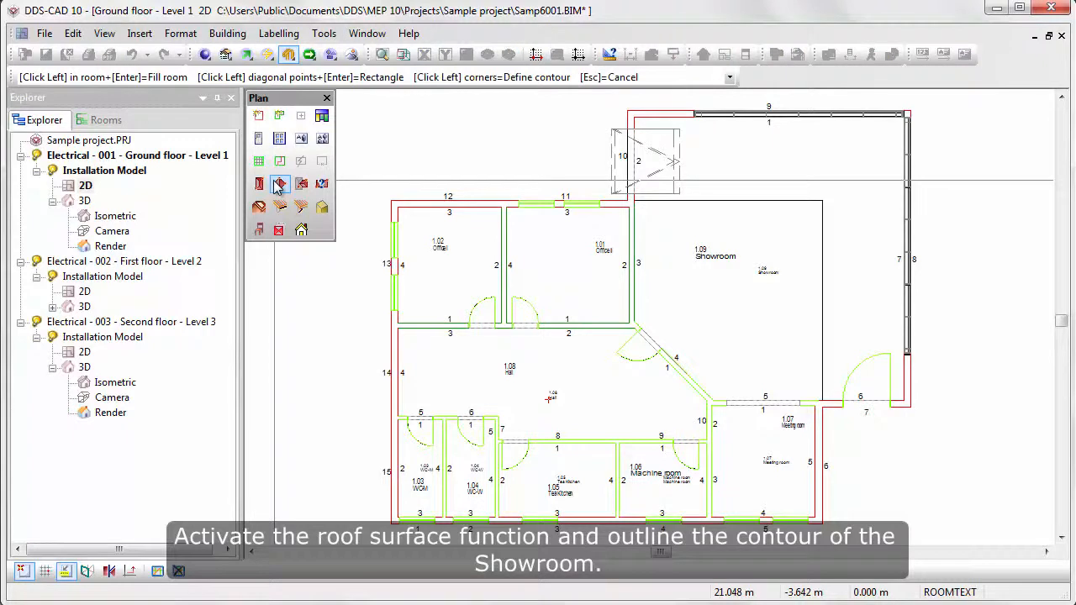
left_click(823, 408)
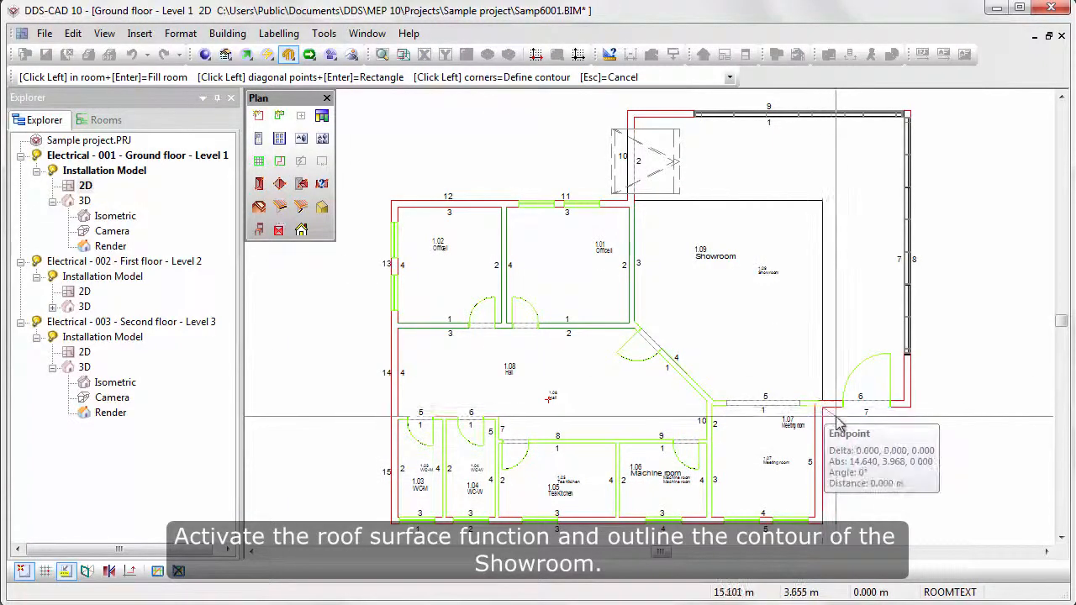
left_click(909, 409)
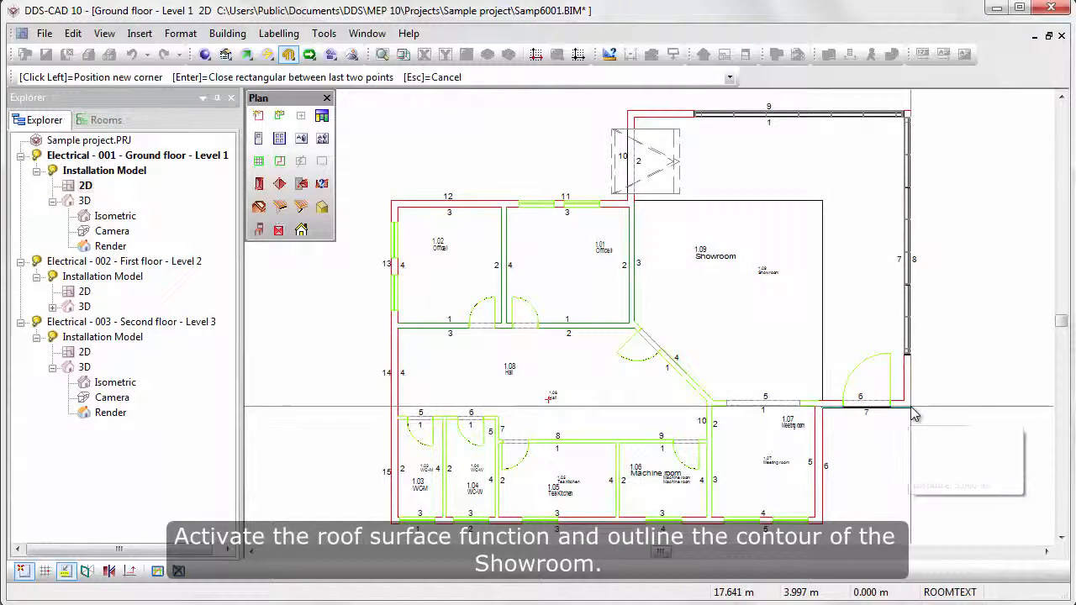
left_click(910, 113)
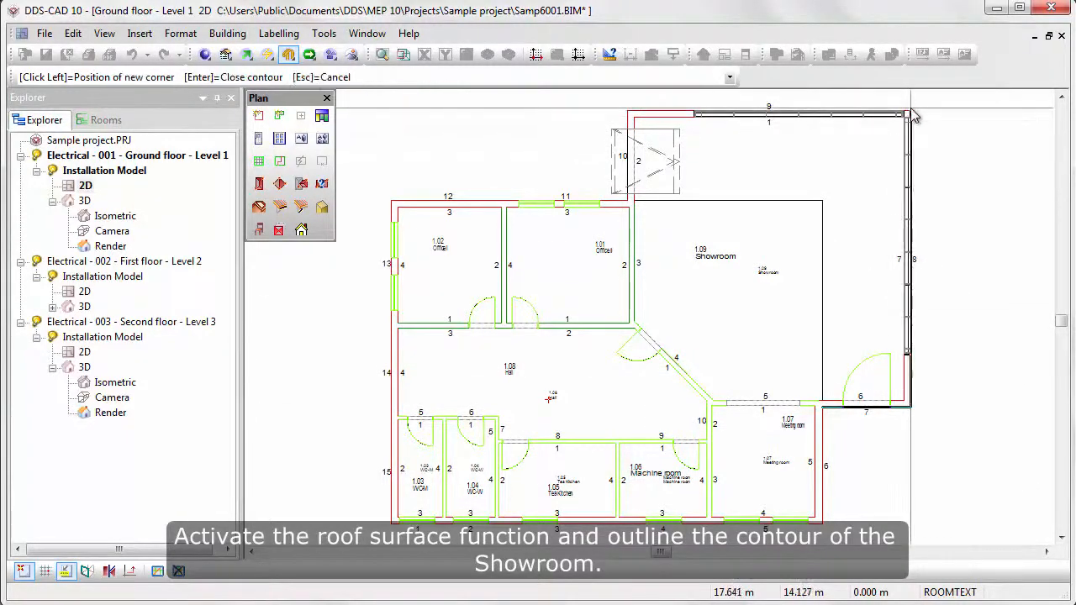
left_click(627, 112)
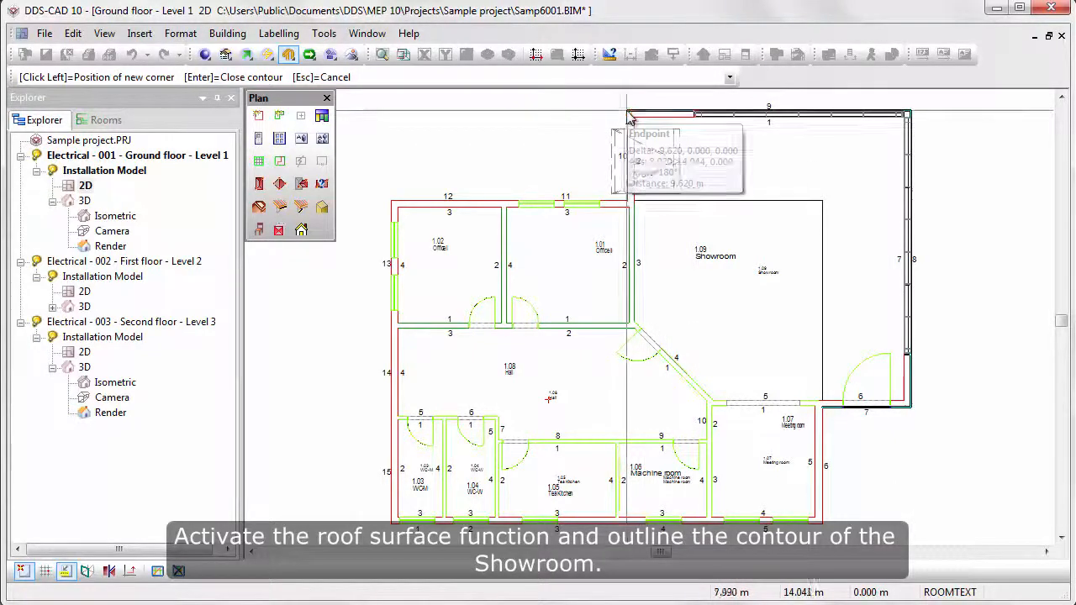
left_click(627, 201)
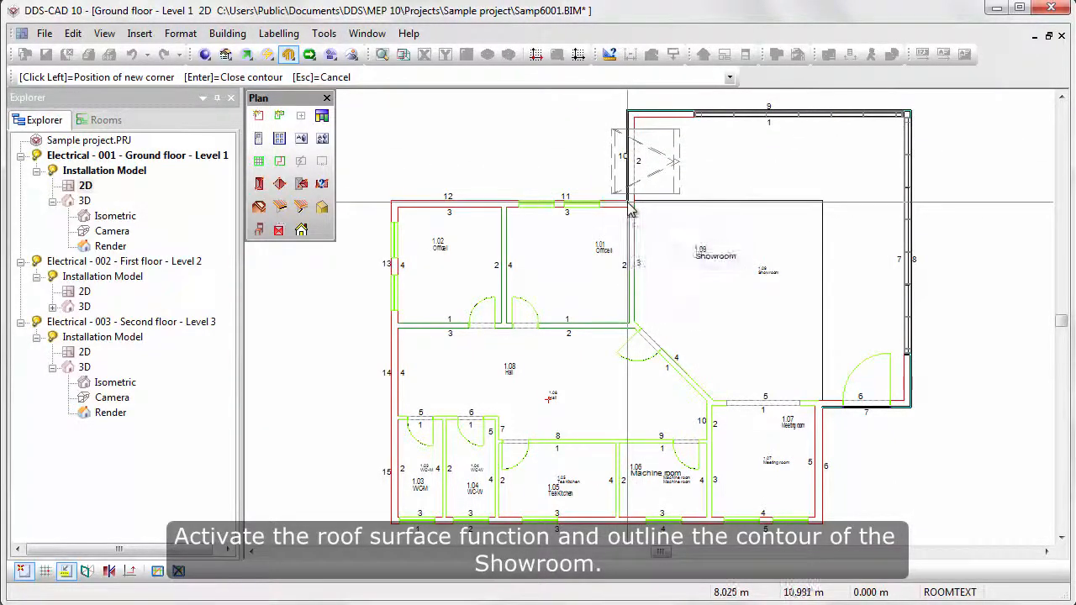
left_click(821, 202)
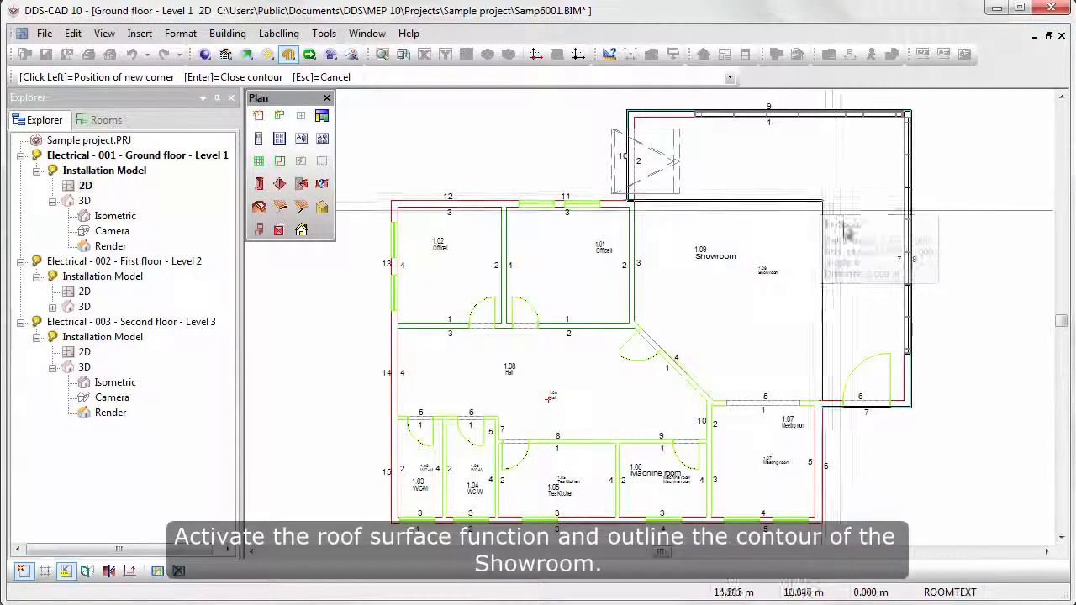
left_click(821, 408)
key("Return")
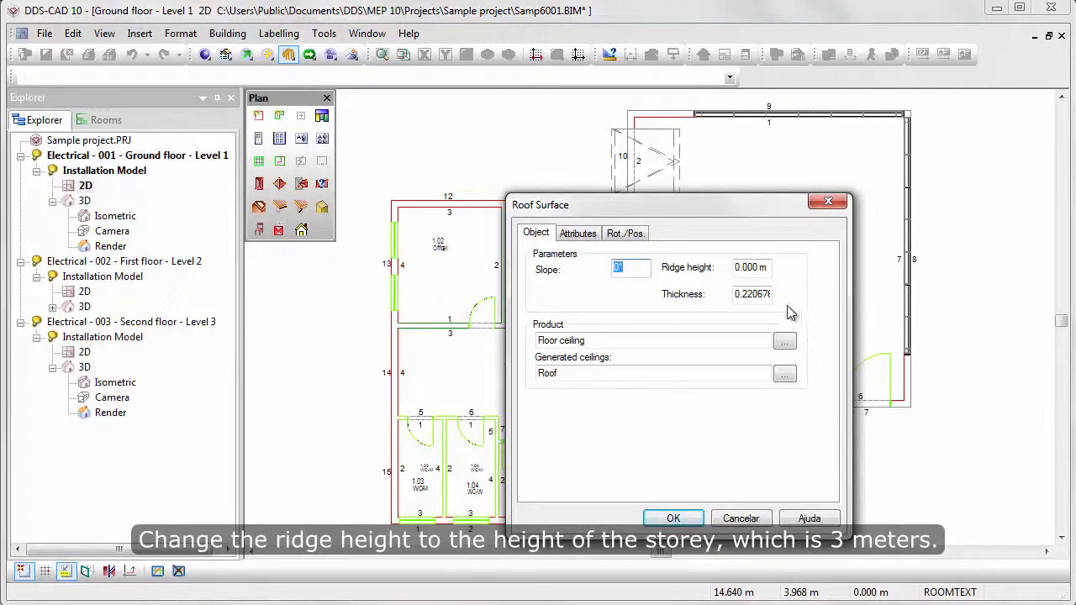
Set the showroom roof surface's ridge height to 3 m and accept its settings
left_click_drag(769, 266, 736, 264)
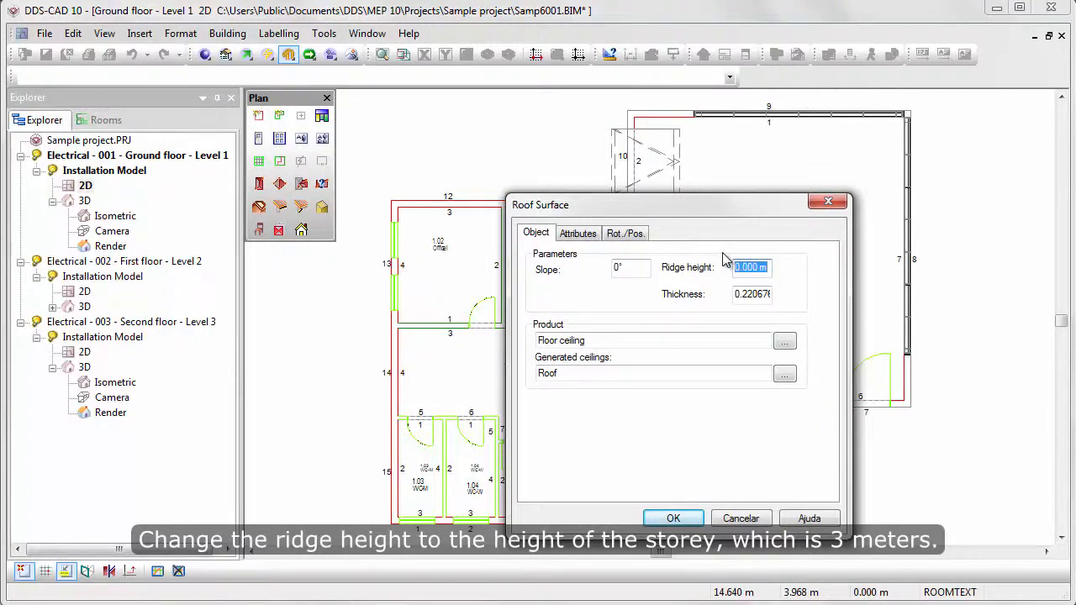
type("3")
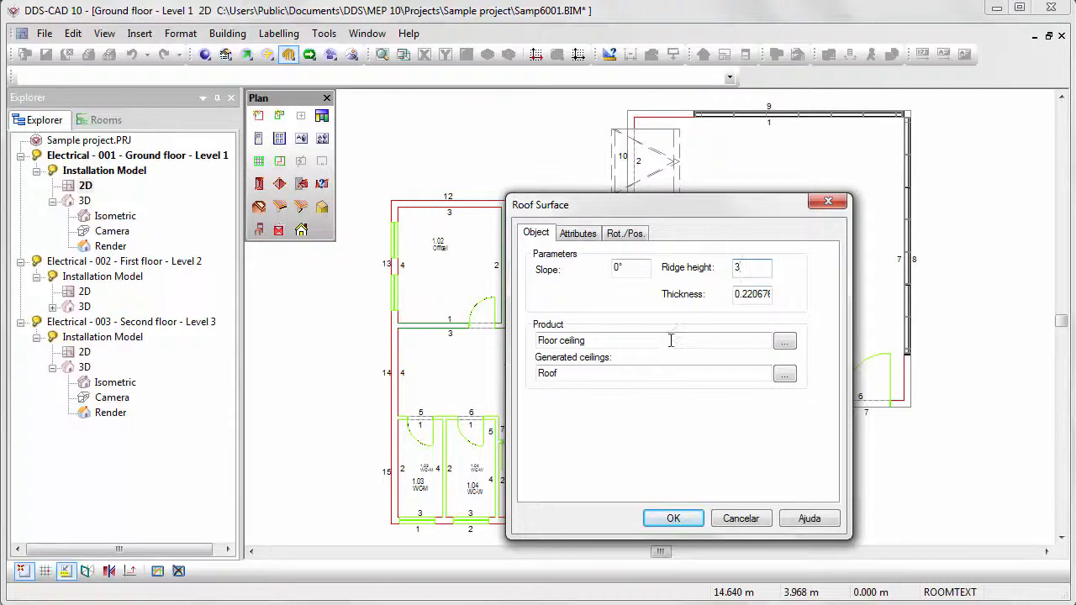
left_click(679, 517)
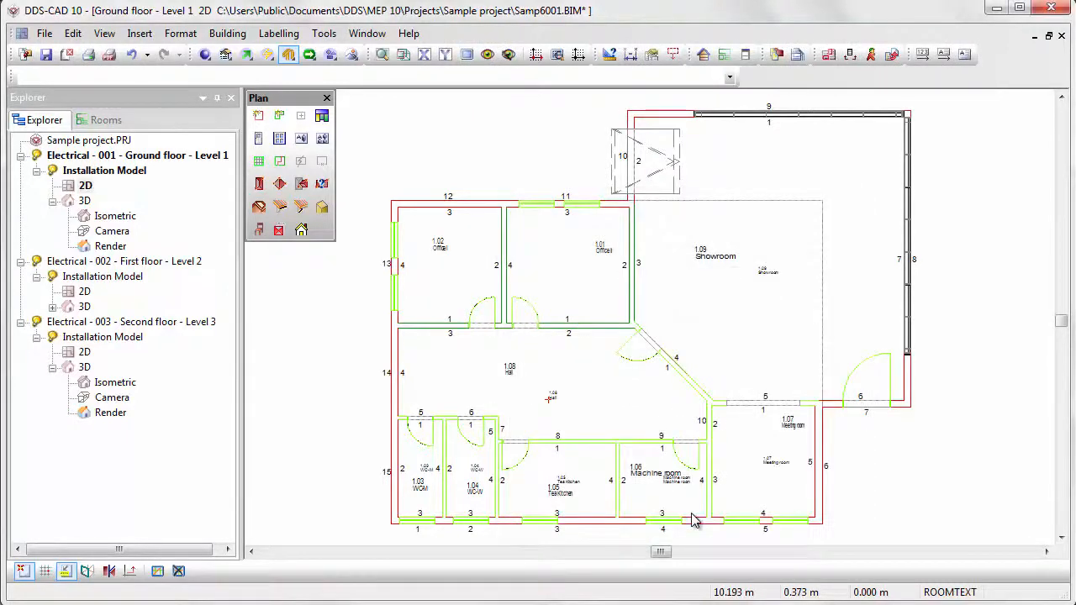